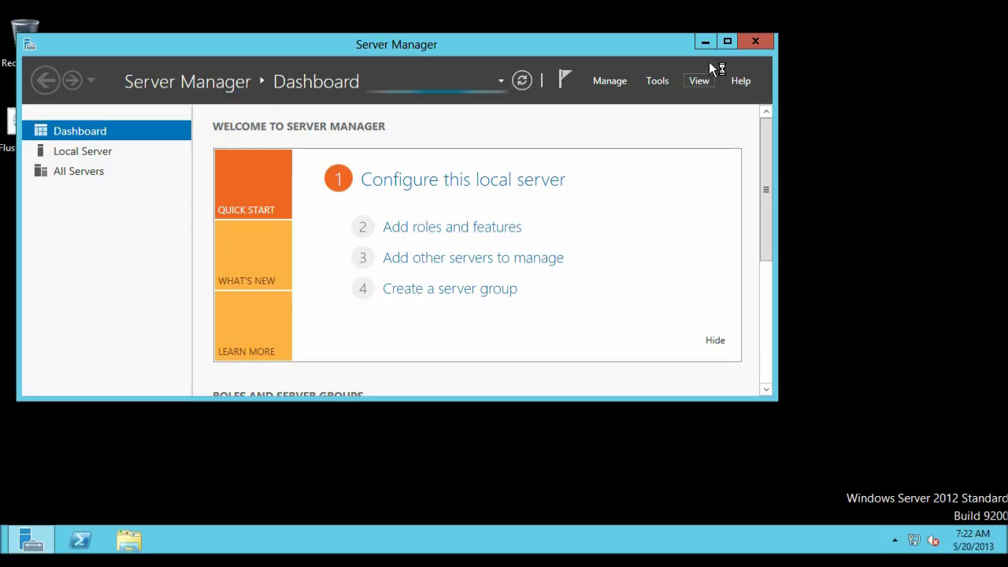
Step: Maximize Server Manager and open the DNS management console from its administrative tools
click(728, 42)
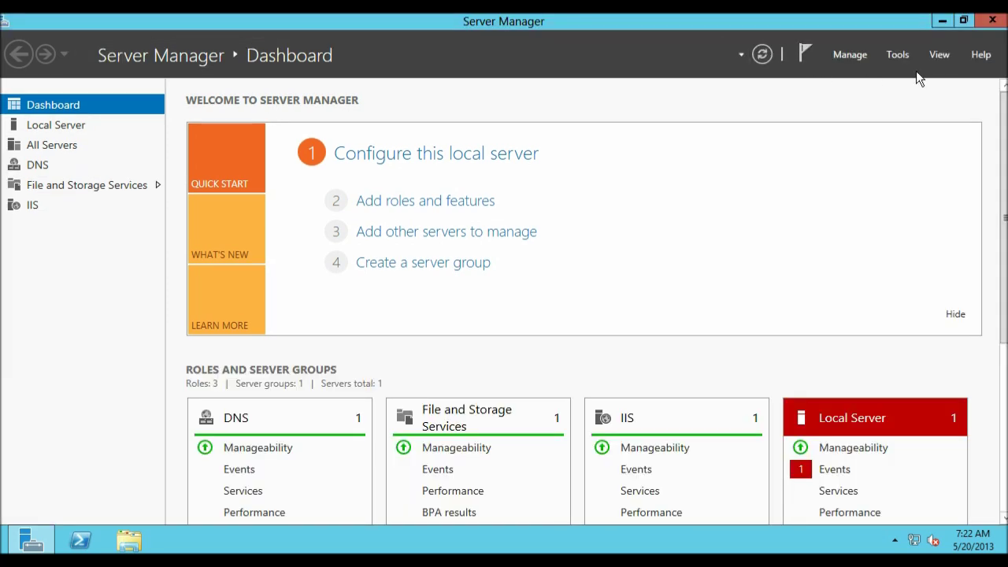
click(909, 58)
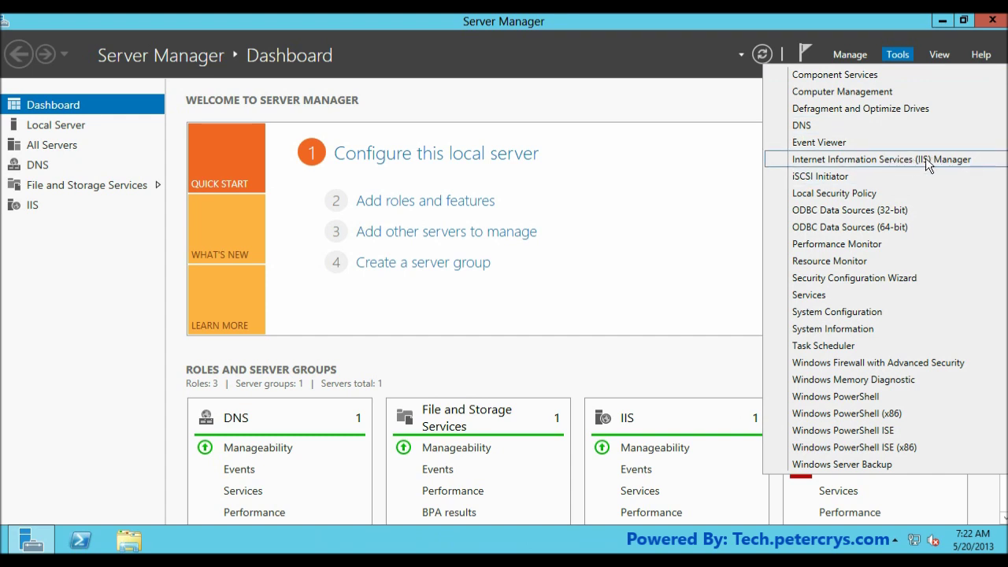
click(813, 127)
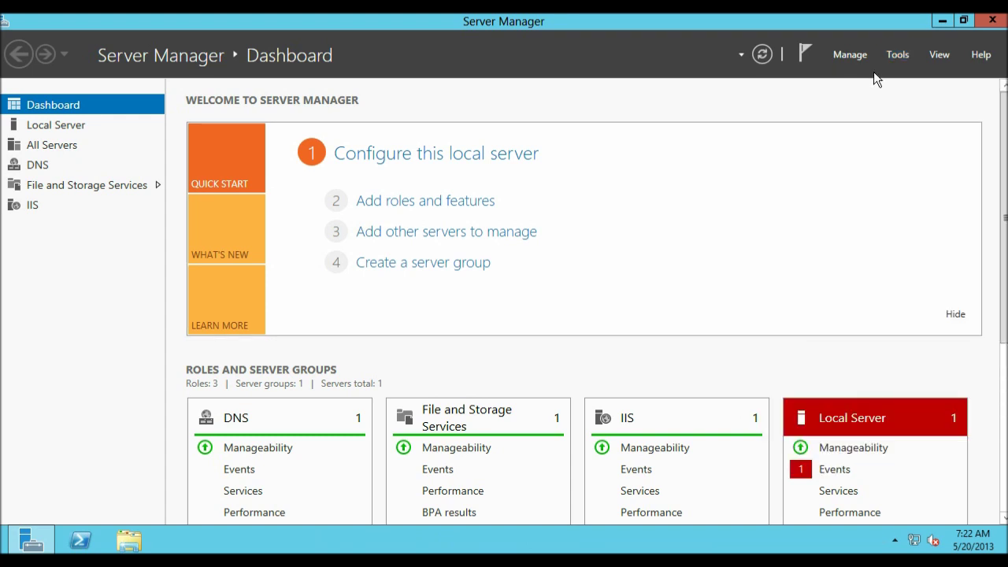
click(897, 54)
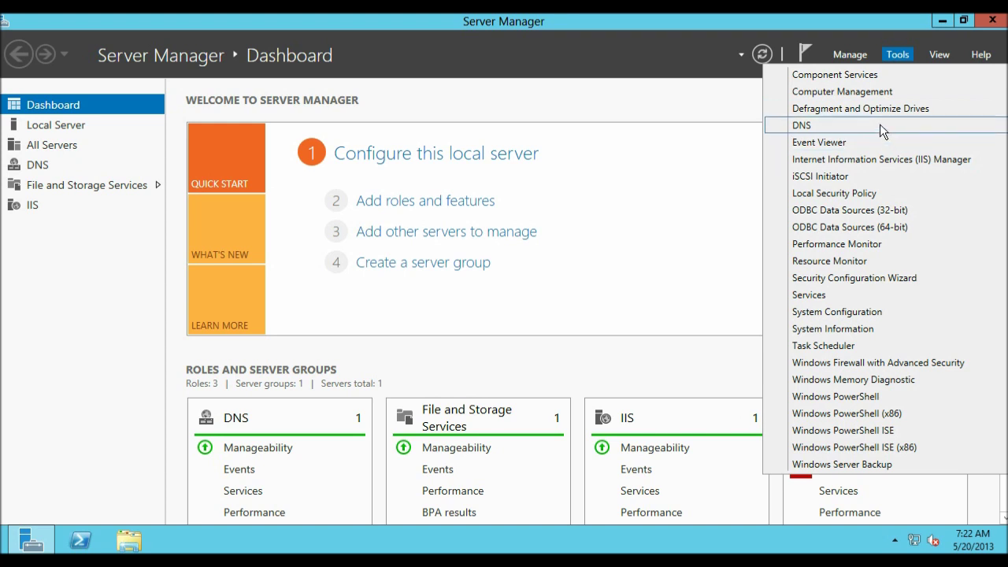
click(880, 124)
Step: Examine the app, demo35, ftp and tech host records in the petercrys.com forward lookup zone, and clear both windows from the desktop
click(21, 106)
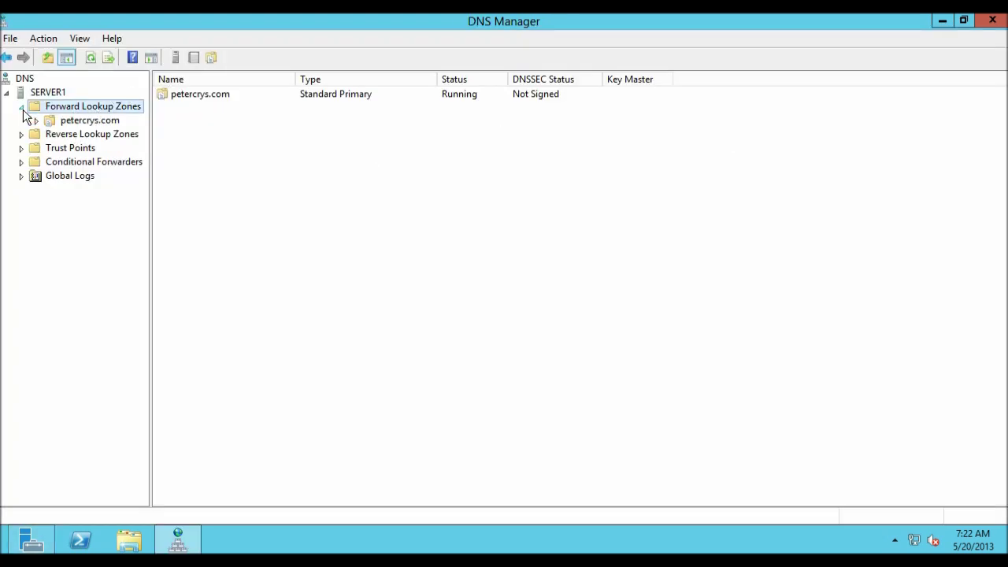
click(51, 124)
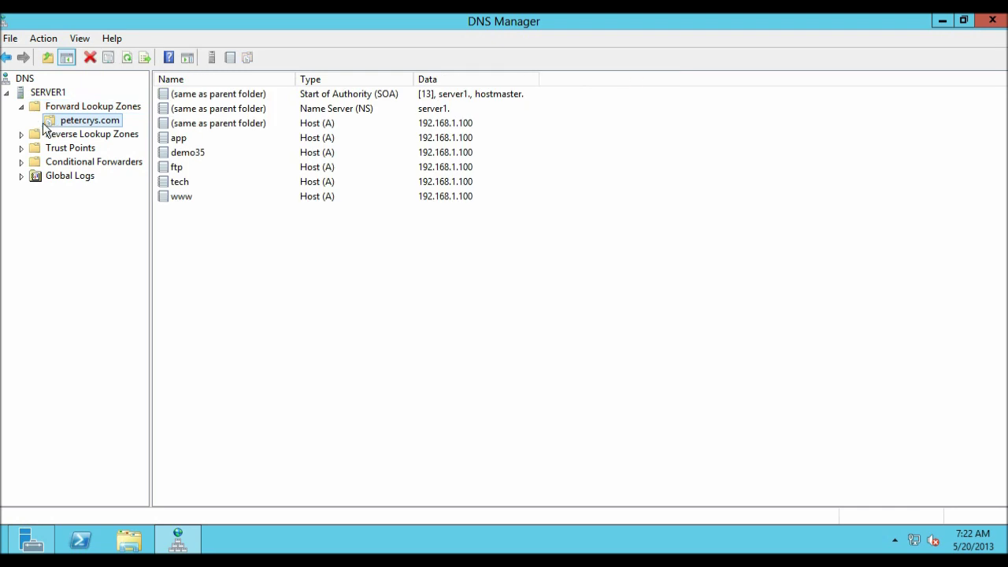
click(176, 139)
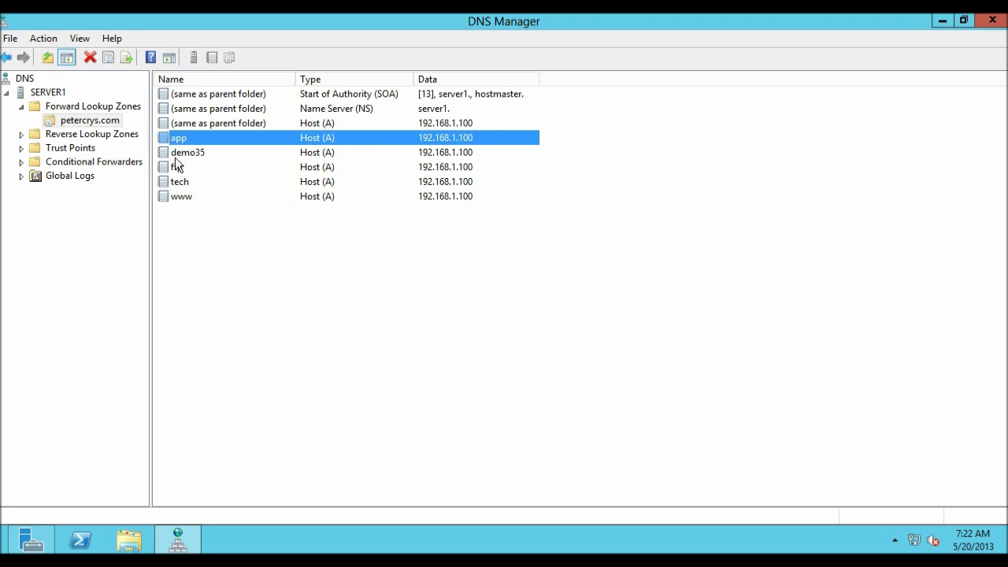
click(176, 157)
click(167, 170)
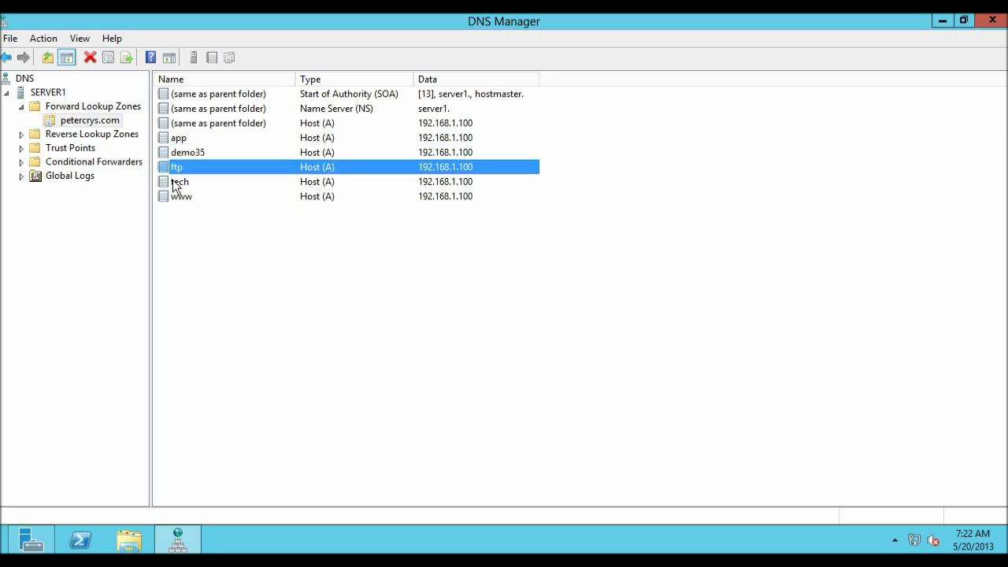
click(217, 182)
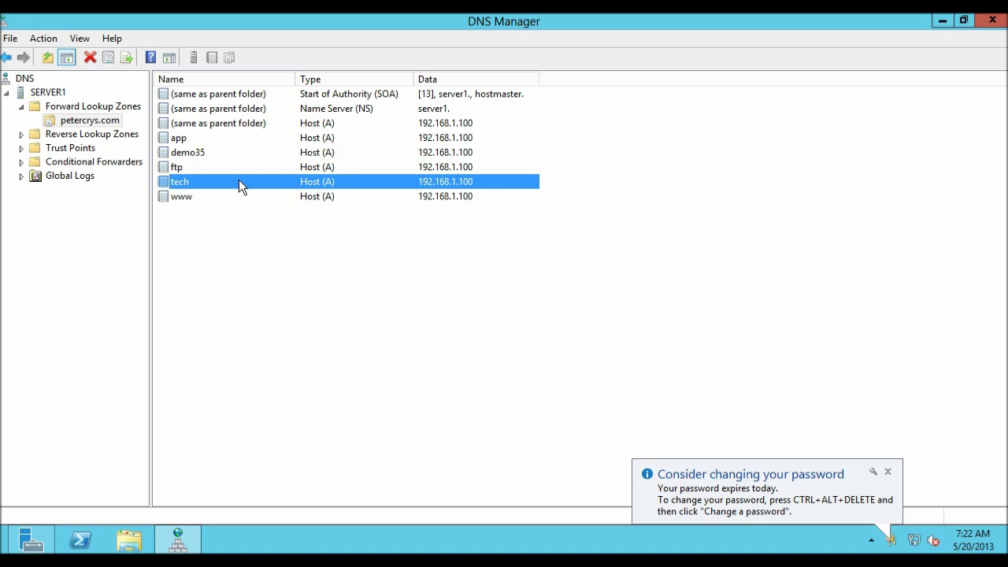
click(998, 23)
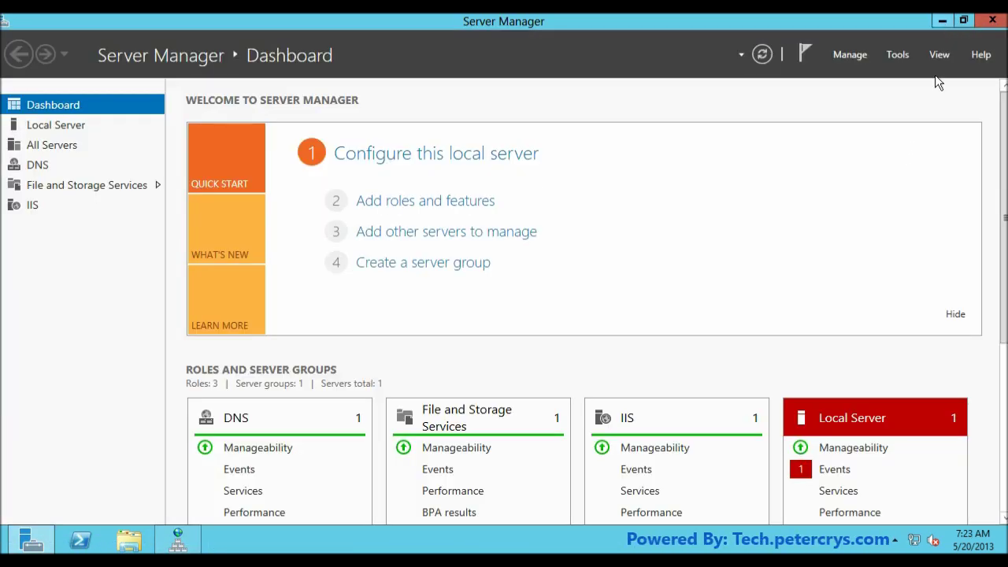
click(942, 22)
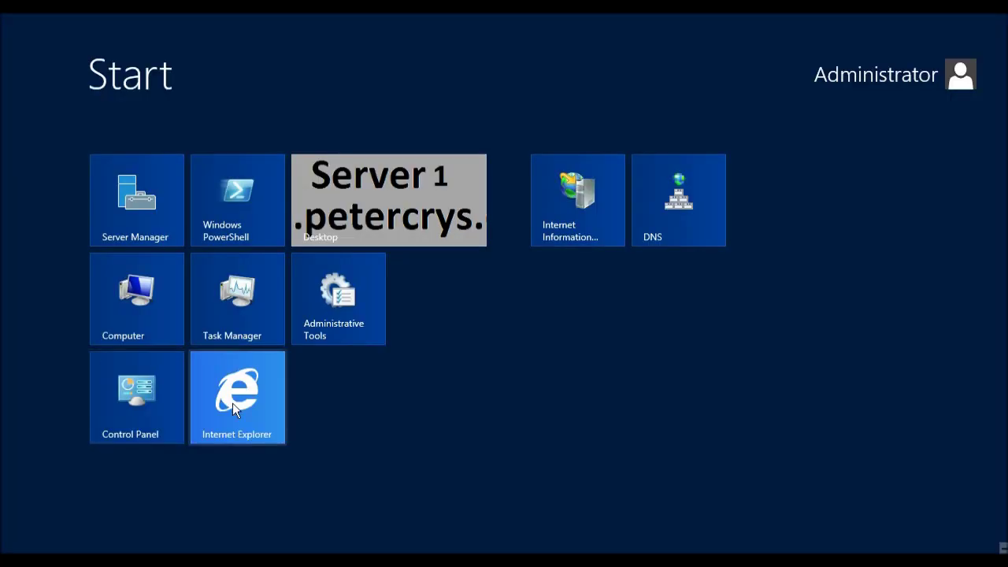
Step: Switch to Internet Explorer and try to load tech.petercrys.com
click(234, 397)
click(396, 46)
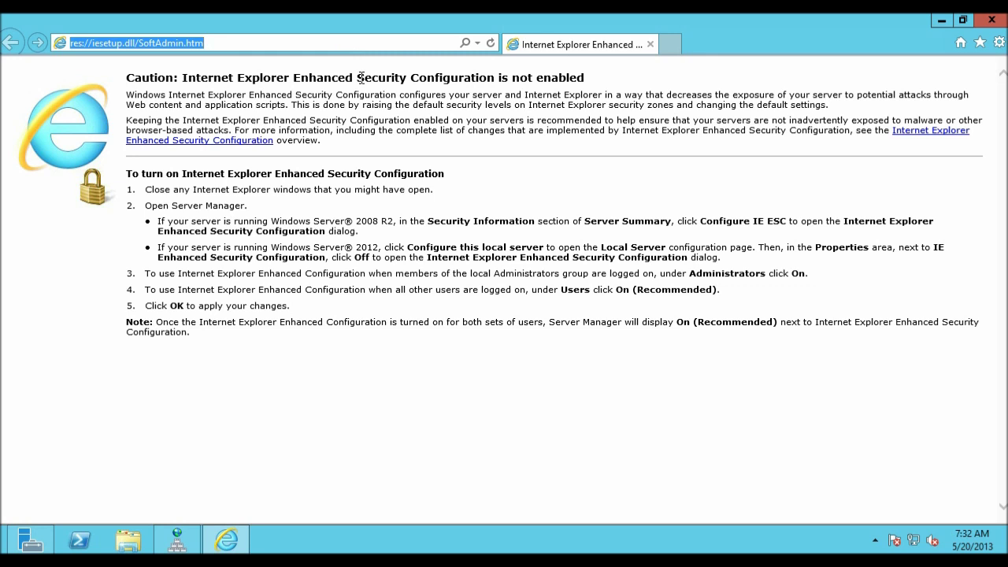
text(tech)
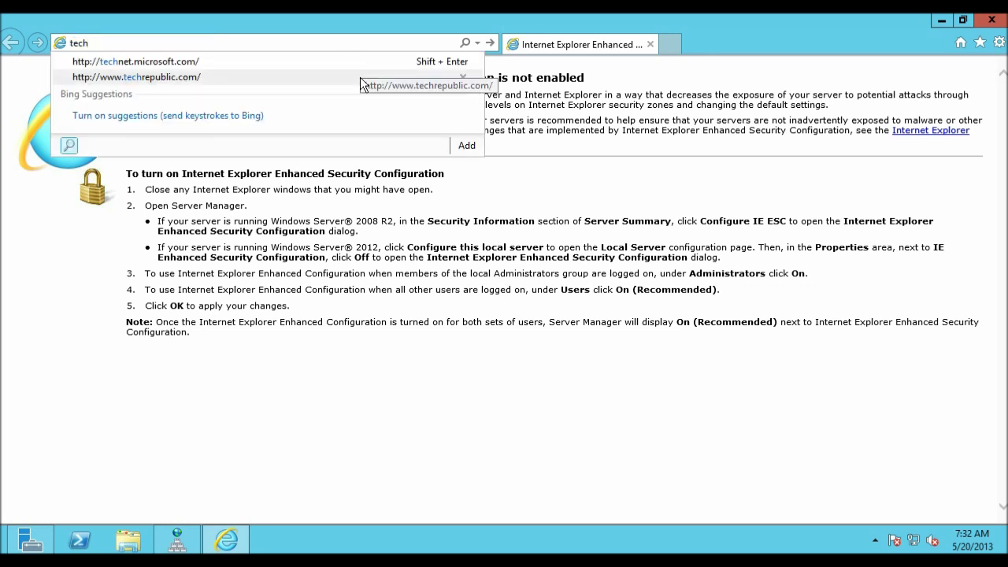
text(.peterc)
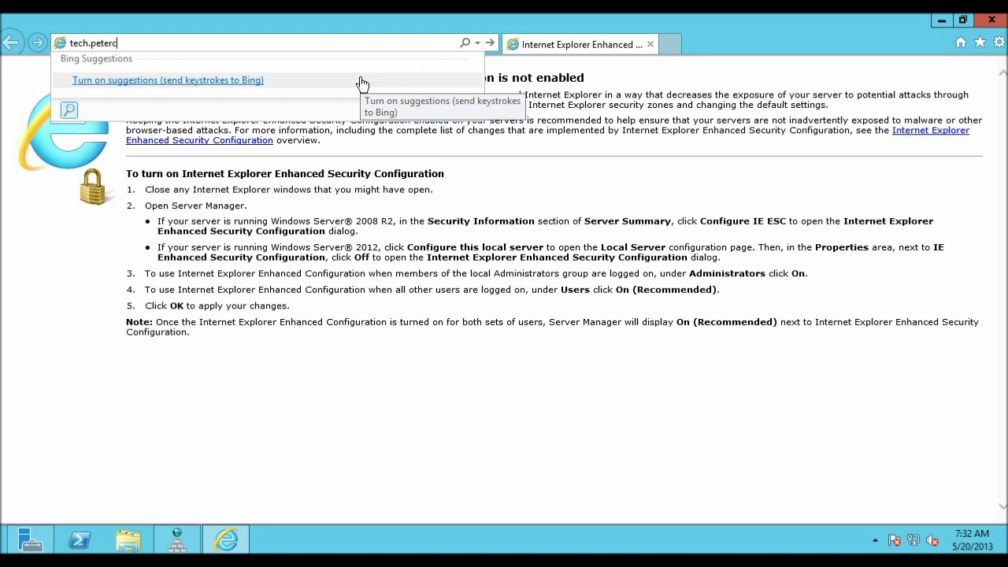
text(rys.com)
key(Return)
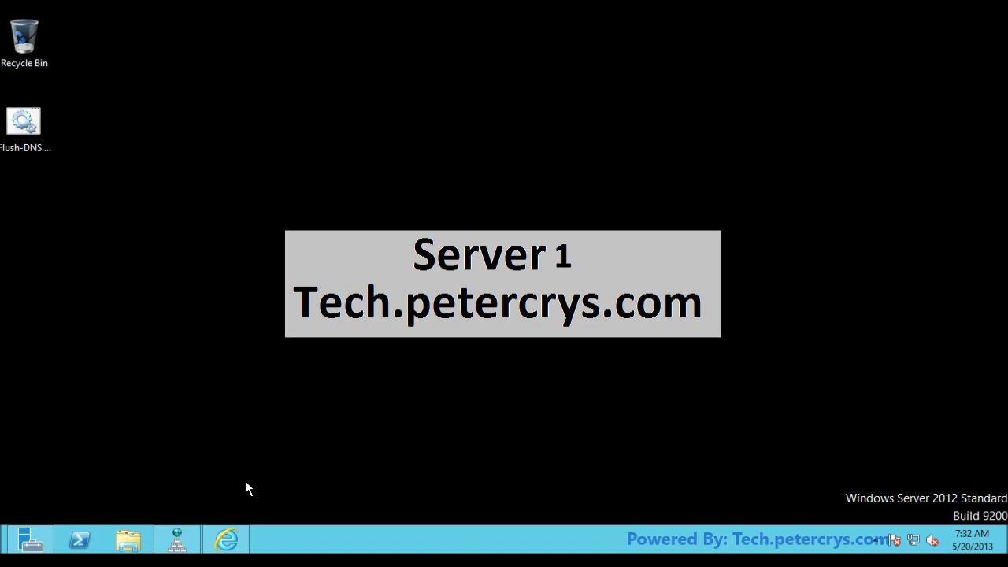
Step: Switch to DNS Manager, stop the DNS service on SERVER1, and minimize the console
click(176, 541)
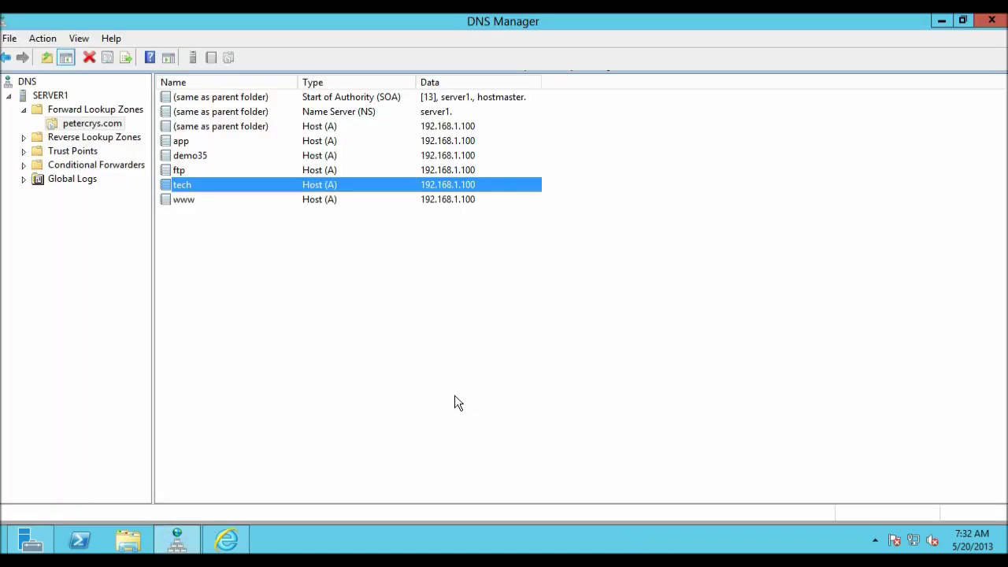
click(33, 96)
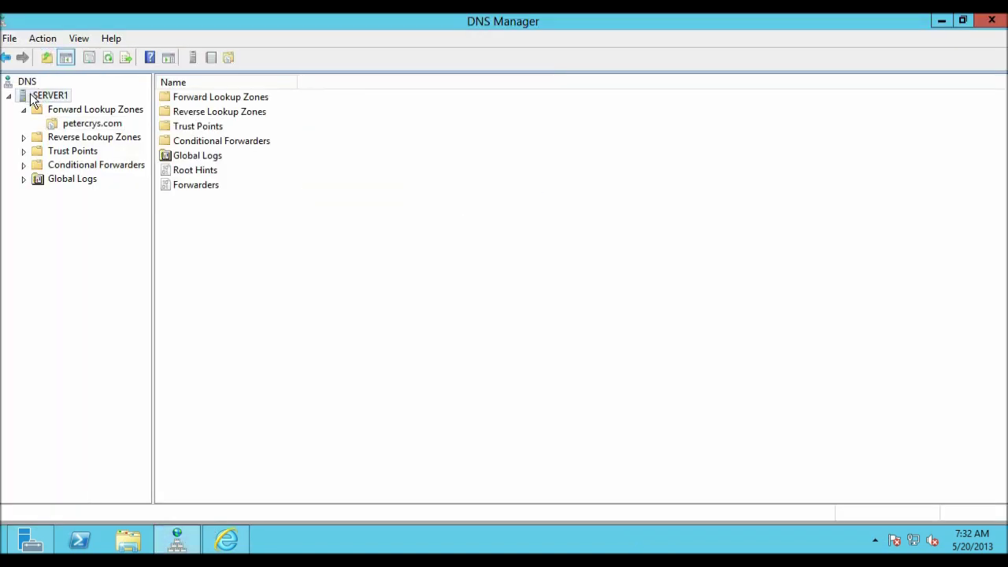
right_click(30, 93)
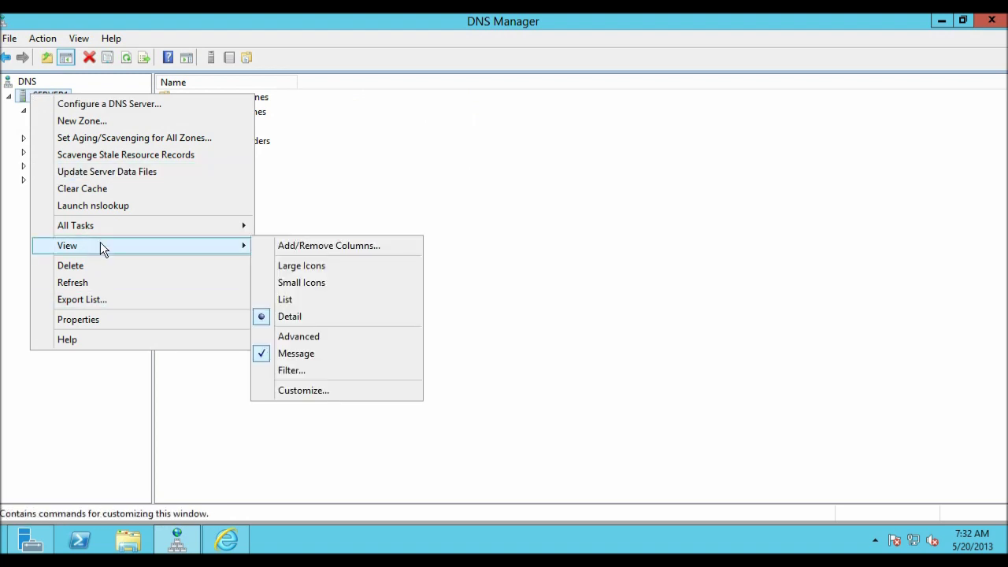
mouse_move(103, 229)
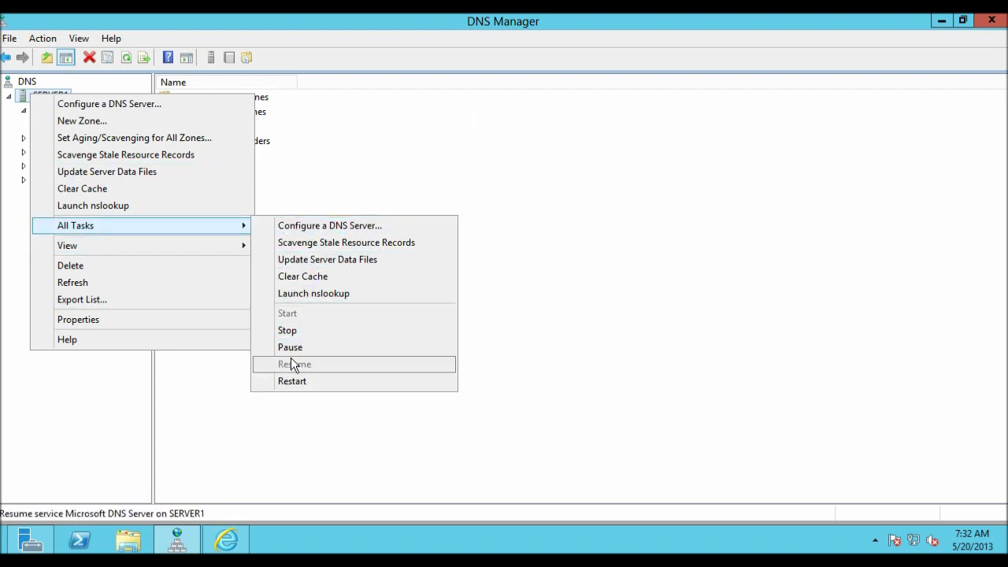
click(289, 332)
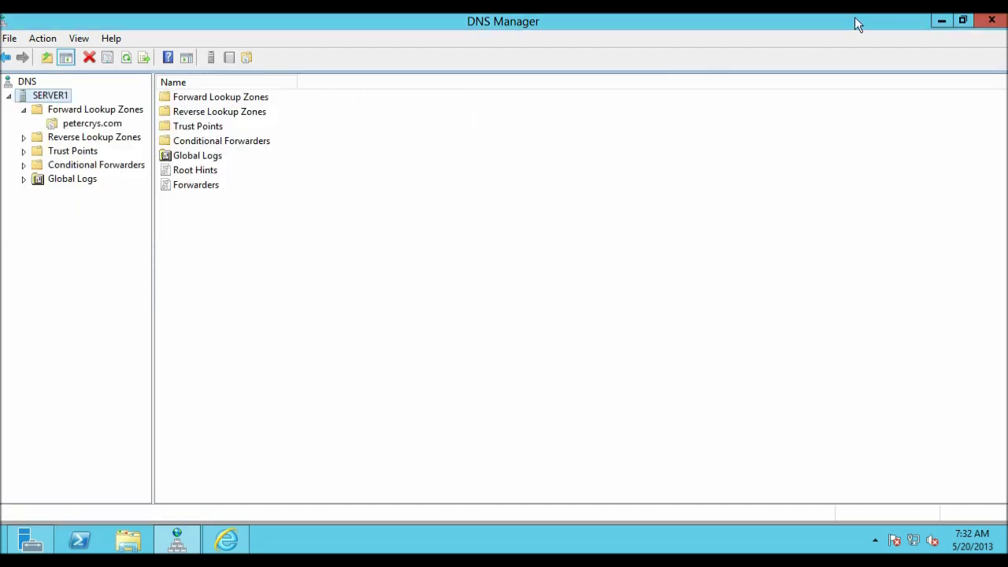
click(942, 20)
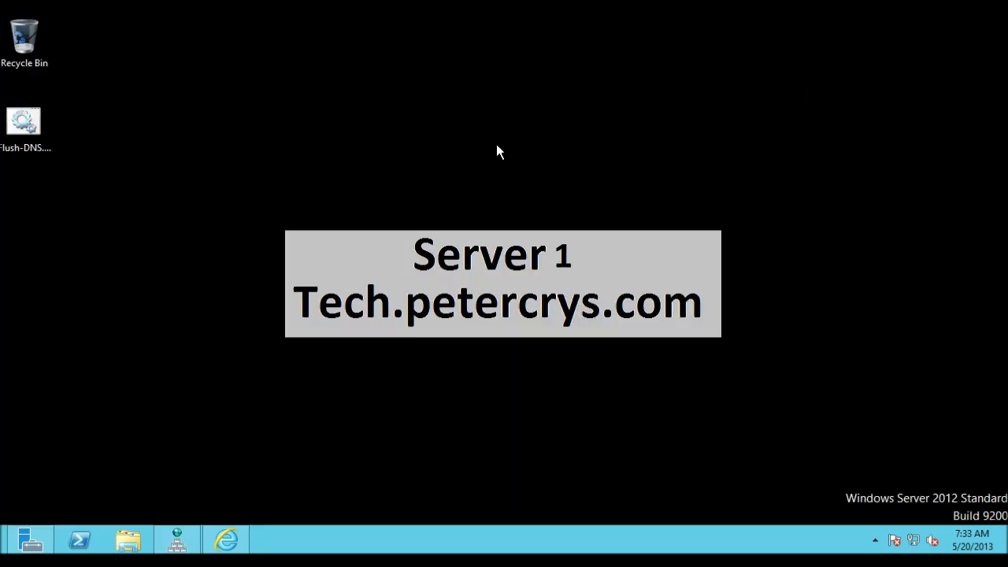
Step: Inspect the ipconfig /flushdns command in Flush-DNS.bat with Notepad and close the file unchanged
right_click(23, 118)
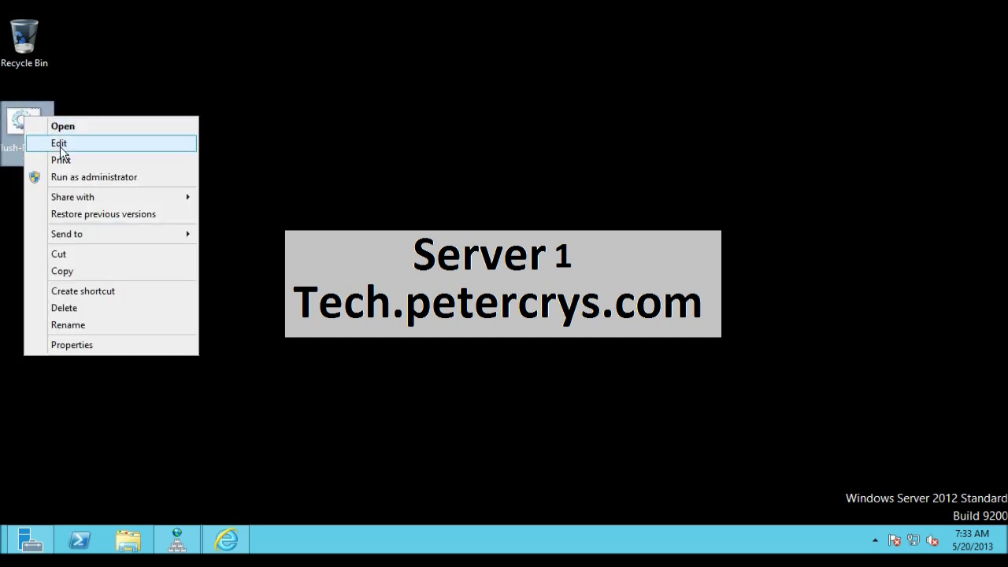
click(59, 143)
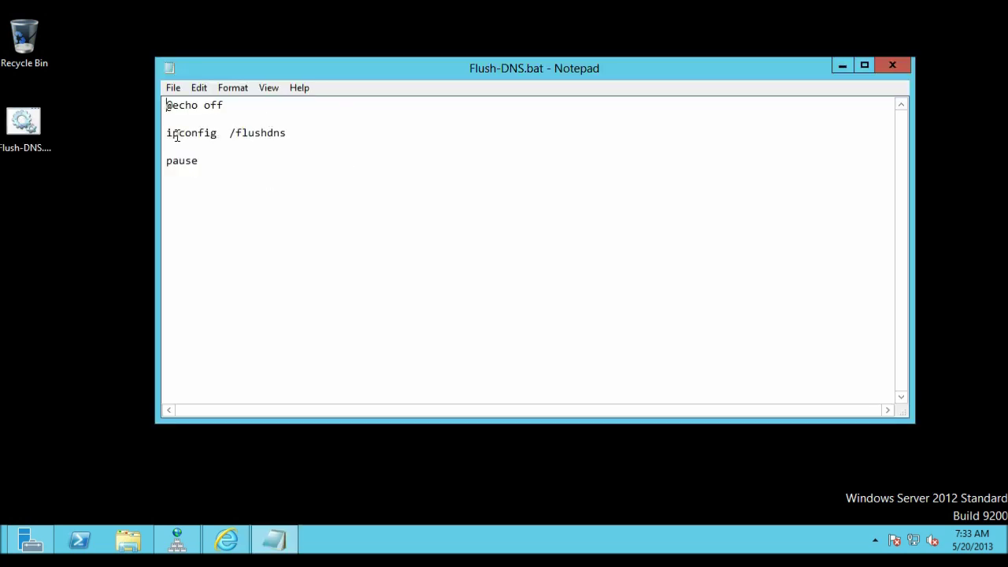
drag(167, 133, 334, 142)
click(334, 145)
click(893, 67)
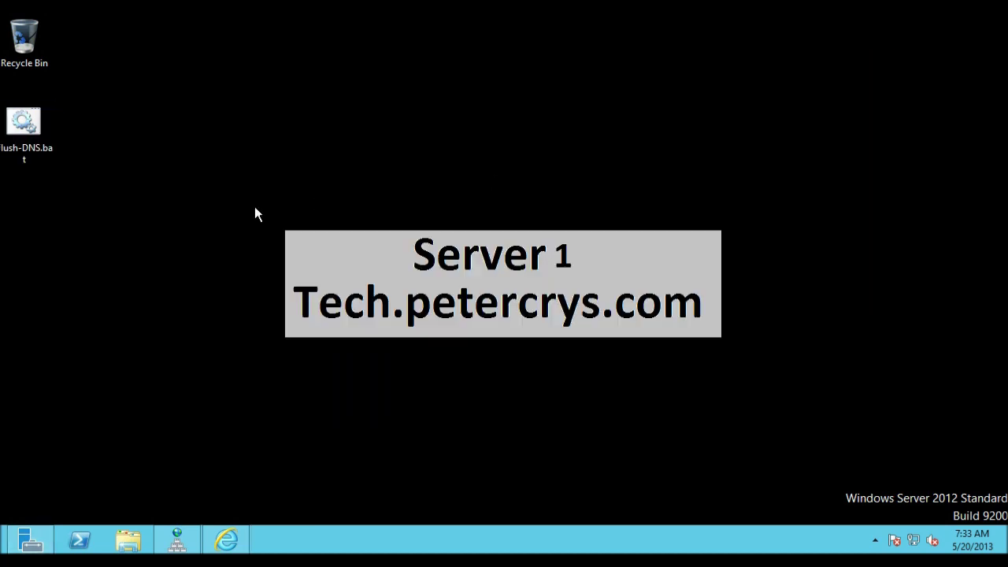
Step: Run Flush-DNS.bat to clear the DNS resolver cache, and close the console and the old Internet Explorer window
double_click(34, 127)
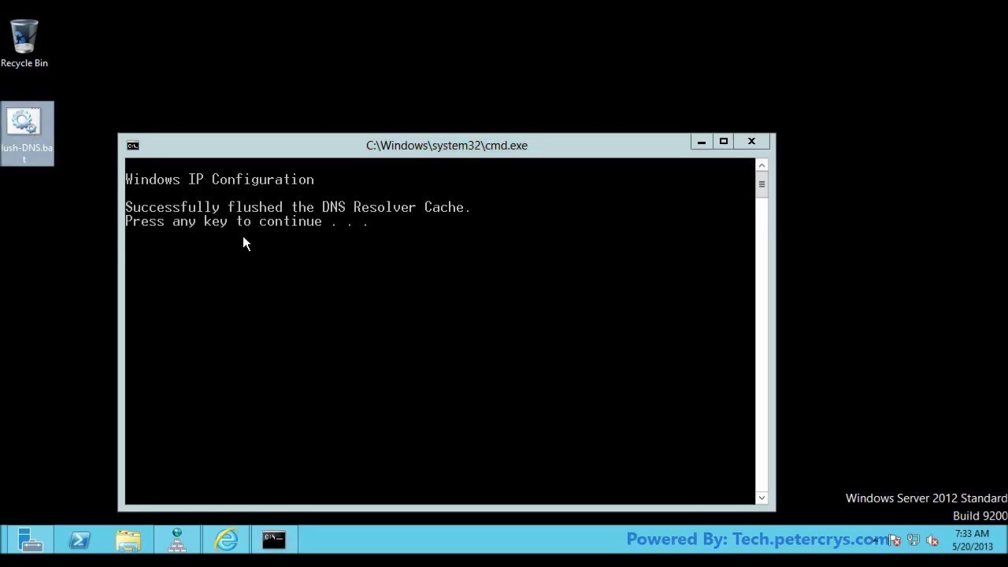
click(753, 143)
click(236, 535)
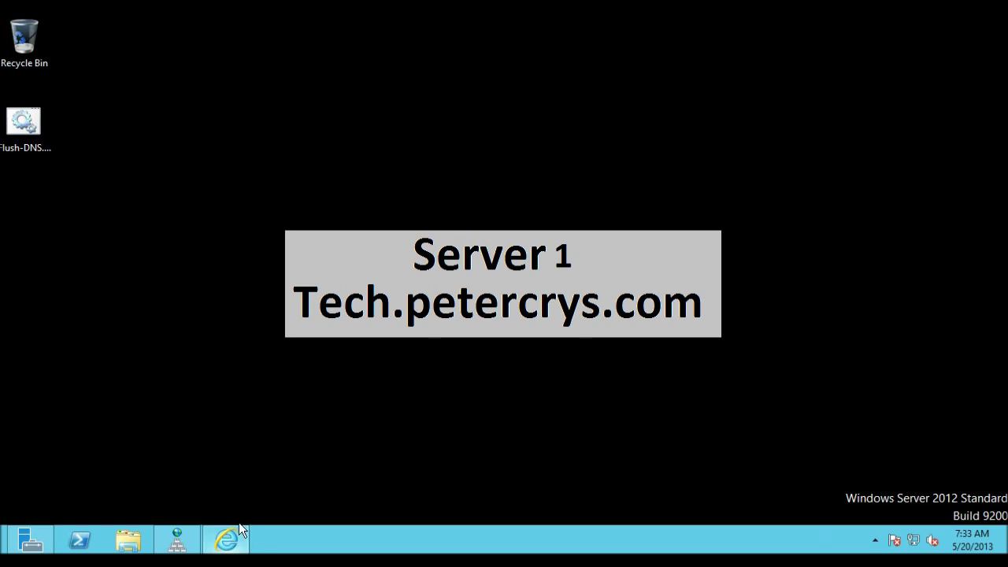
click(991, 22)
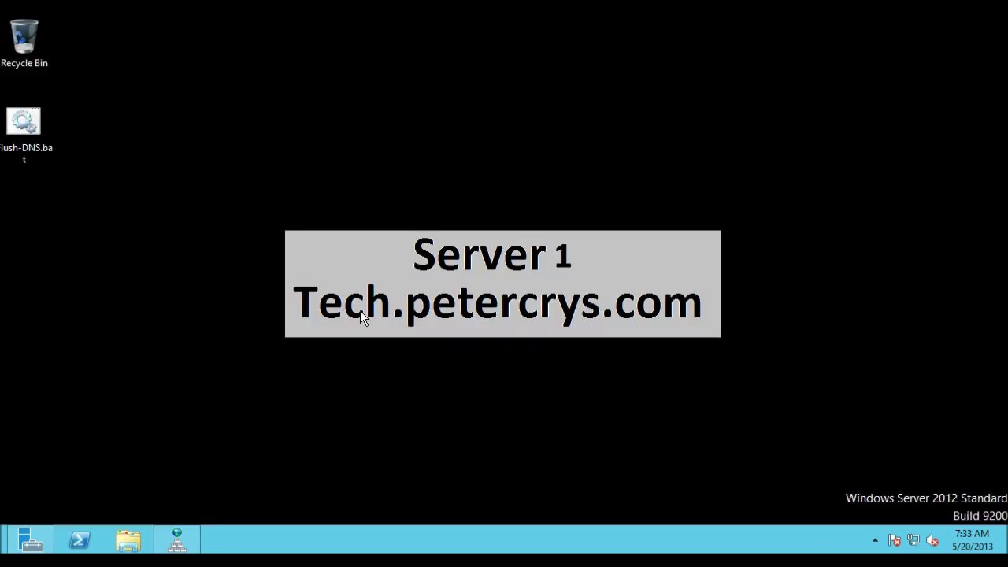
Step: Start a fresh Internet Explorer window and go to tech.petercrys.com
key(super)
click(245, 396)
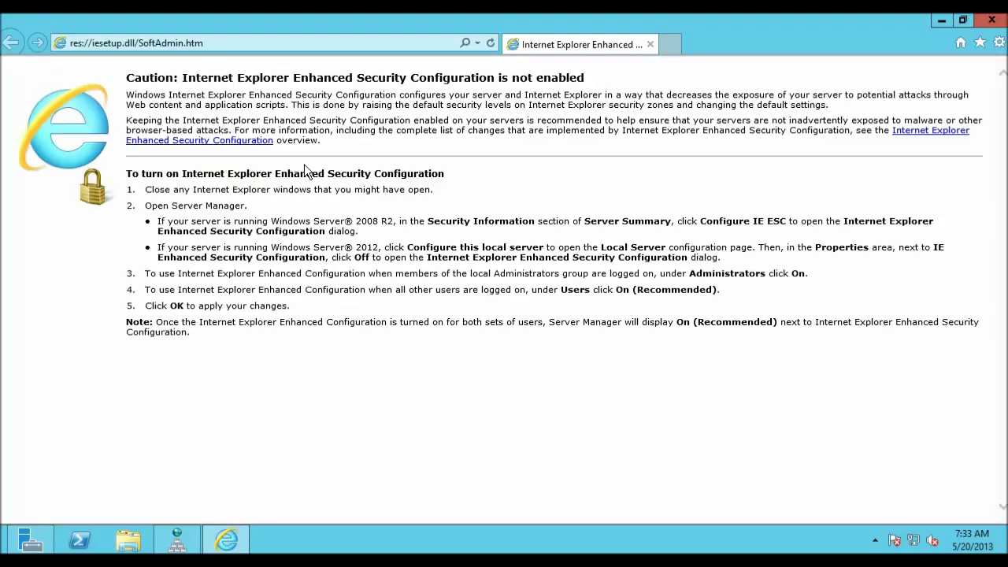
click(332, 49)
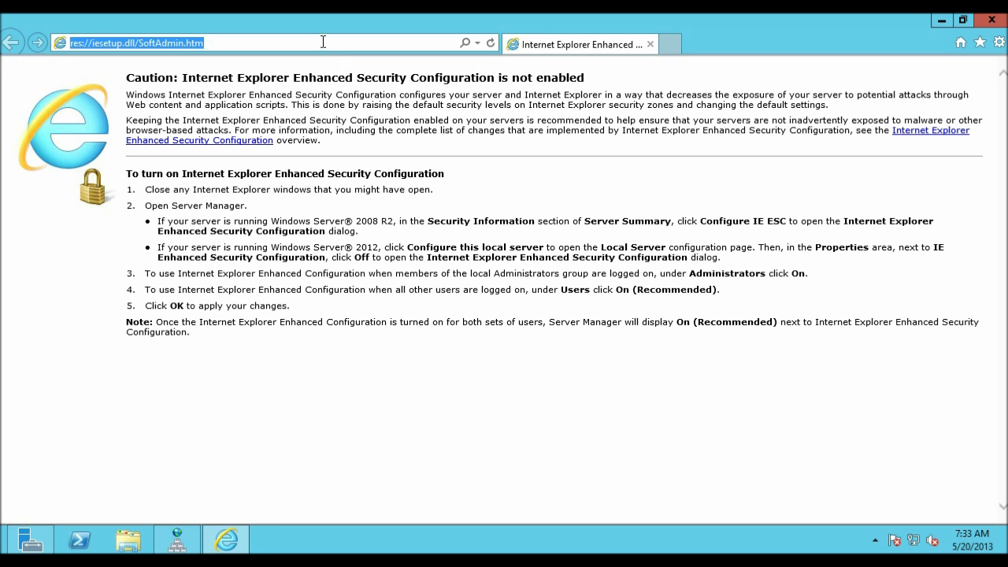
text(tech.petercrys.com)
key(Return)
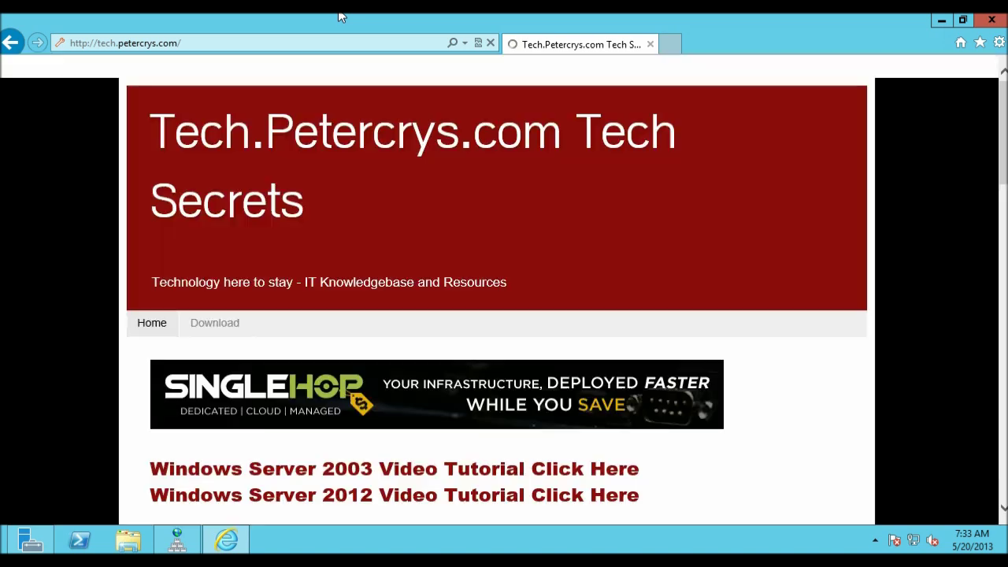
Step: Open the resource files download for the article "How to add application in IIS 8 on Windows server 2012"
scroll(462, 176, down, 3)
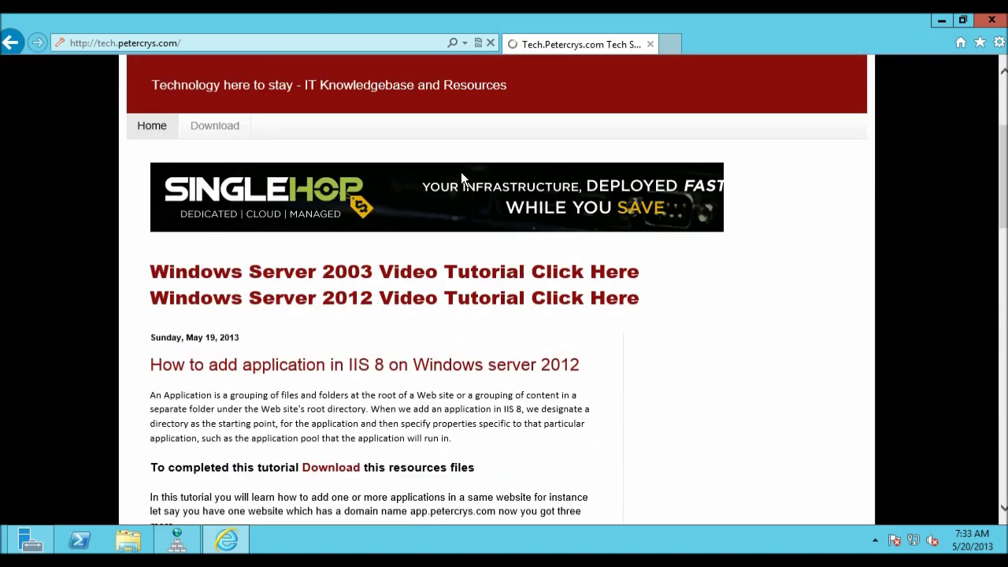
scroll(472, 178, down, 1)
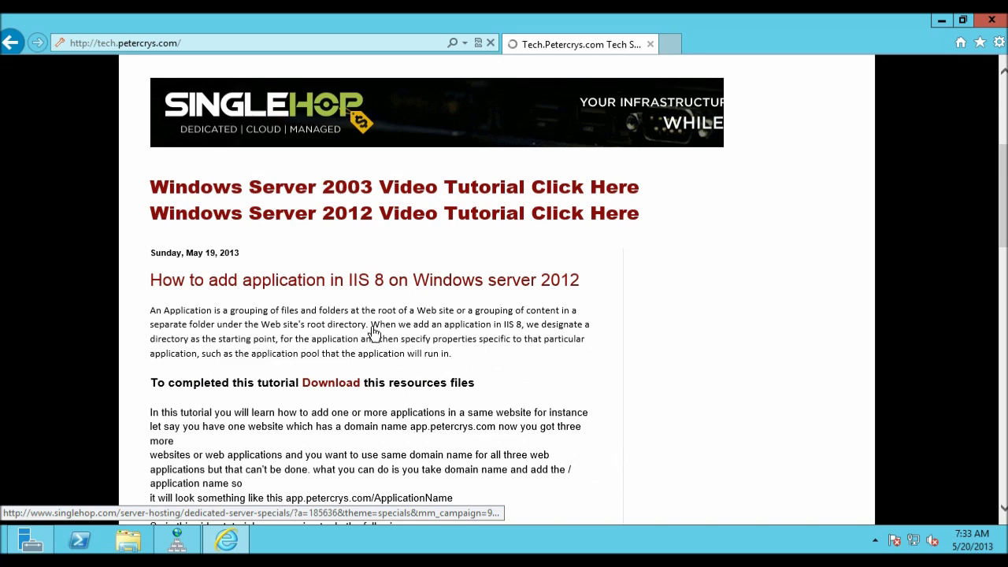
scroll(331, 308, down, 4)
scroll(249, 263, up, 4)
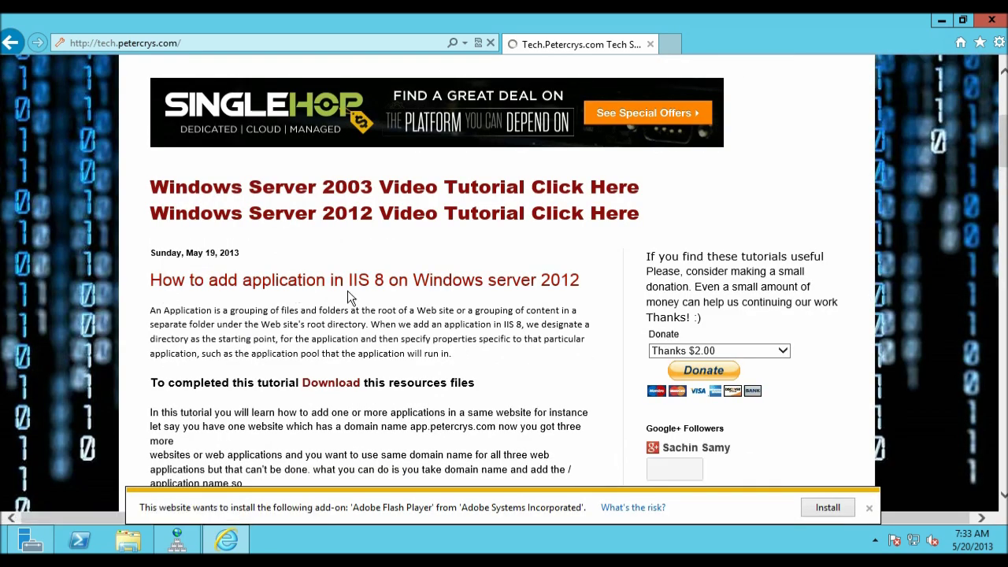
scroll(551, 310, down, 3)
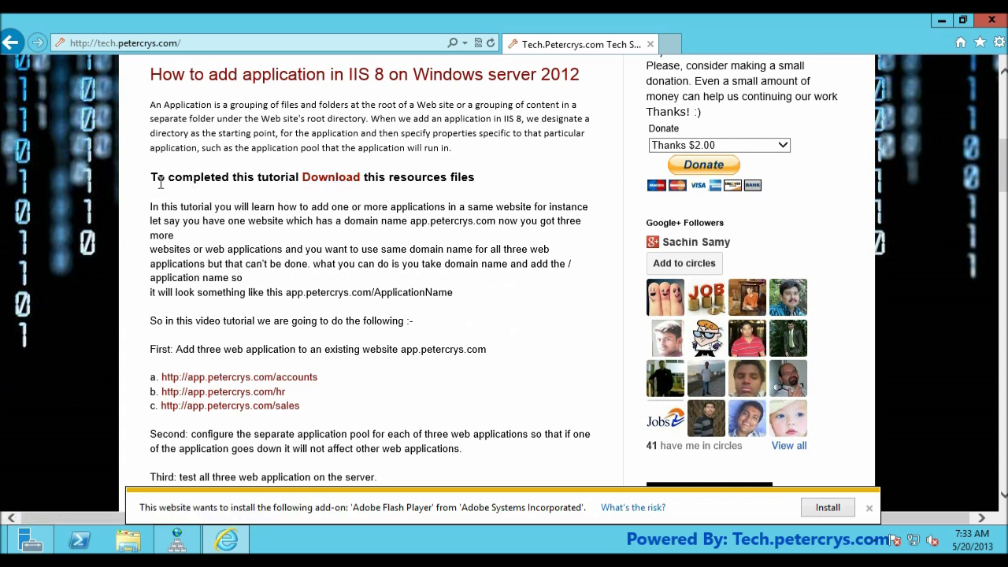
click(334, 187)
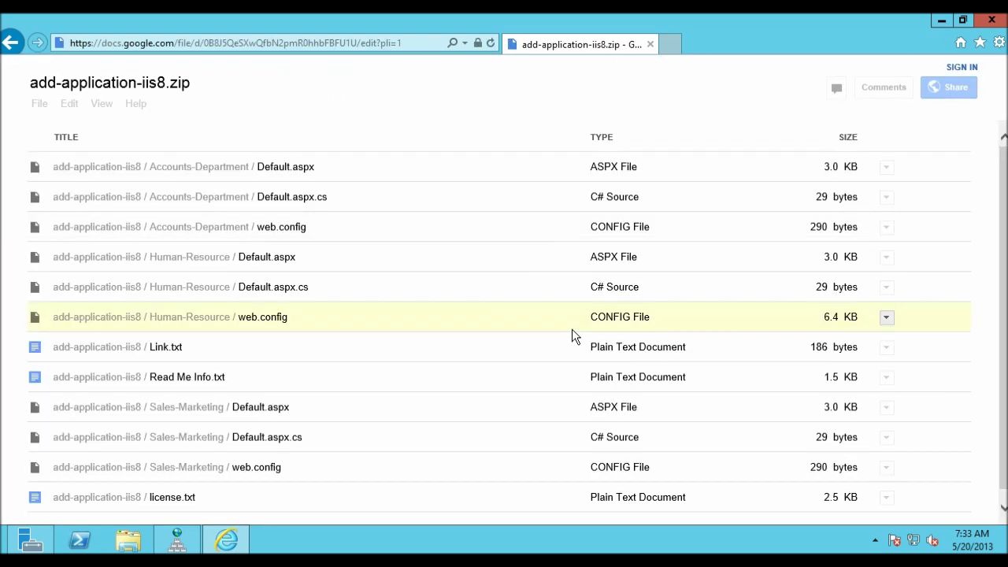
Step: Download add-application-iis8.zip from the Google Docs page and save it to the server
click(114, 44)
click(112, 43)
drag(103, 43, 154, 42)
click(272, 232)
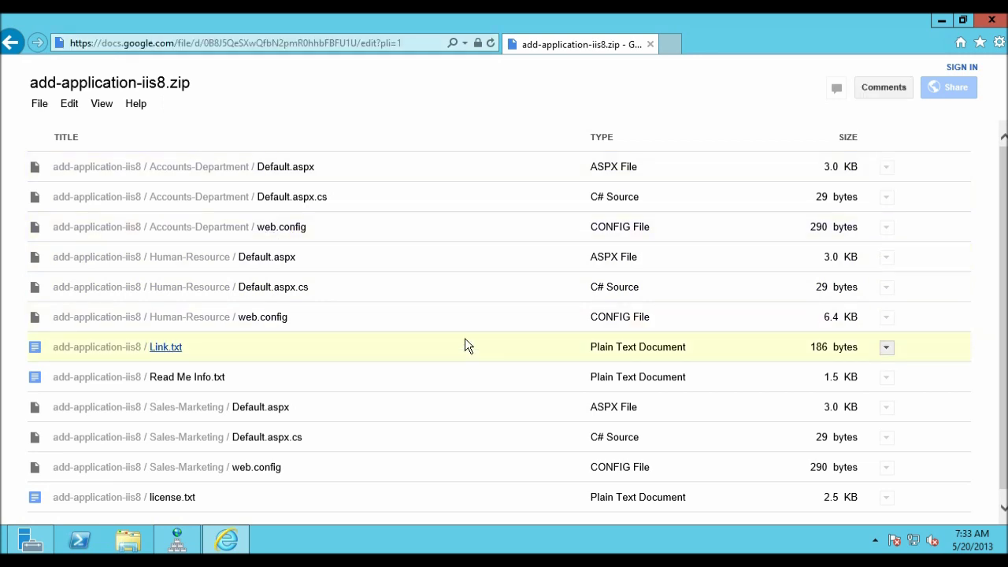
click(41, 104)
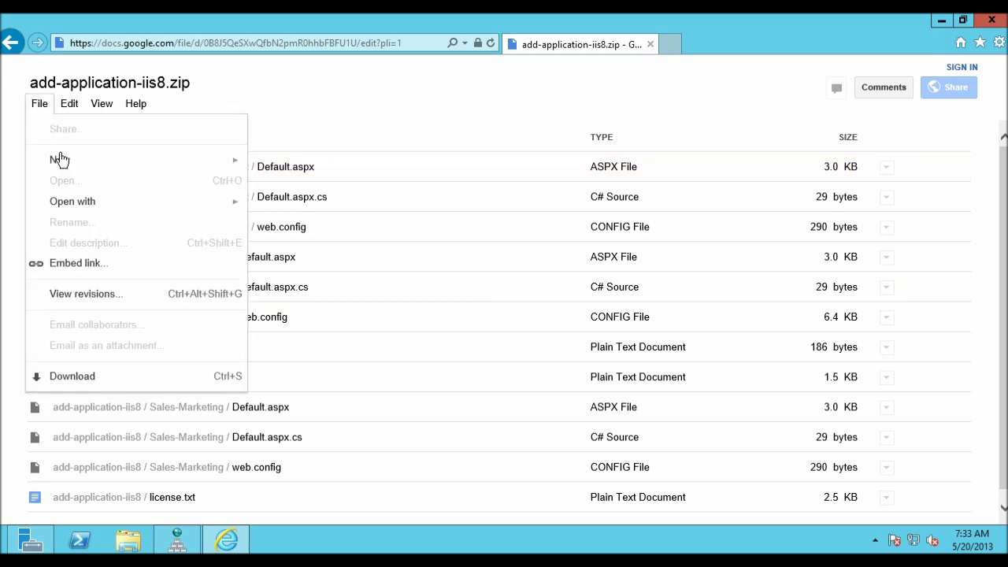
click(99, 377)
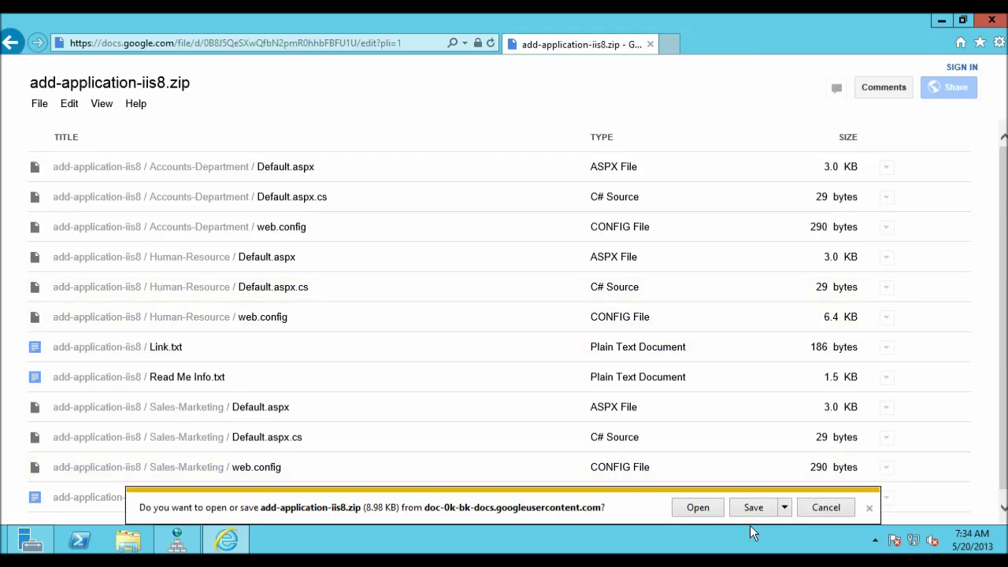
click(748, 509)
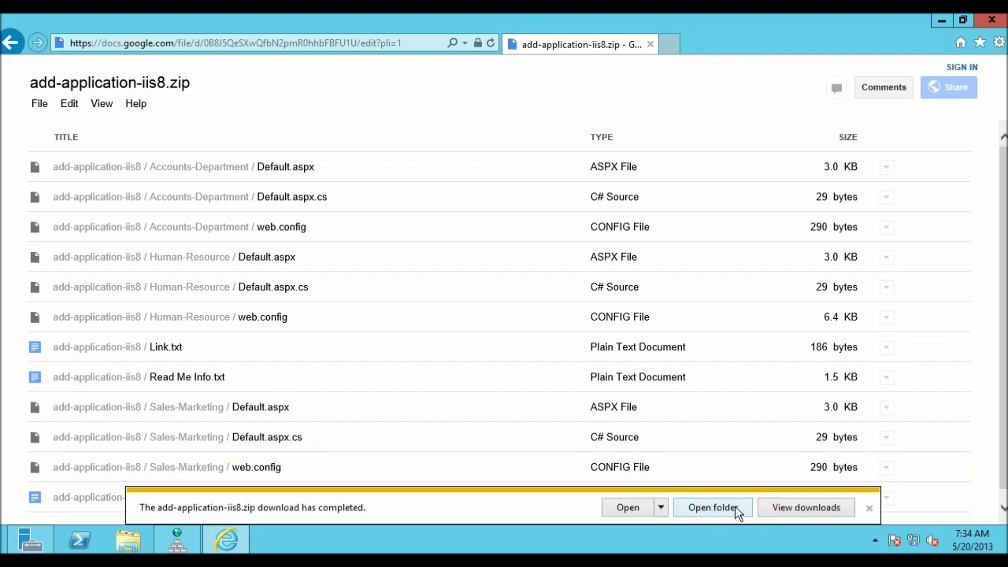
Step: Show the browser's list of downloads, minimize it, and close the Google Docs browser window
click(804, 508)
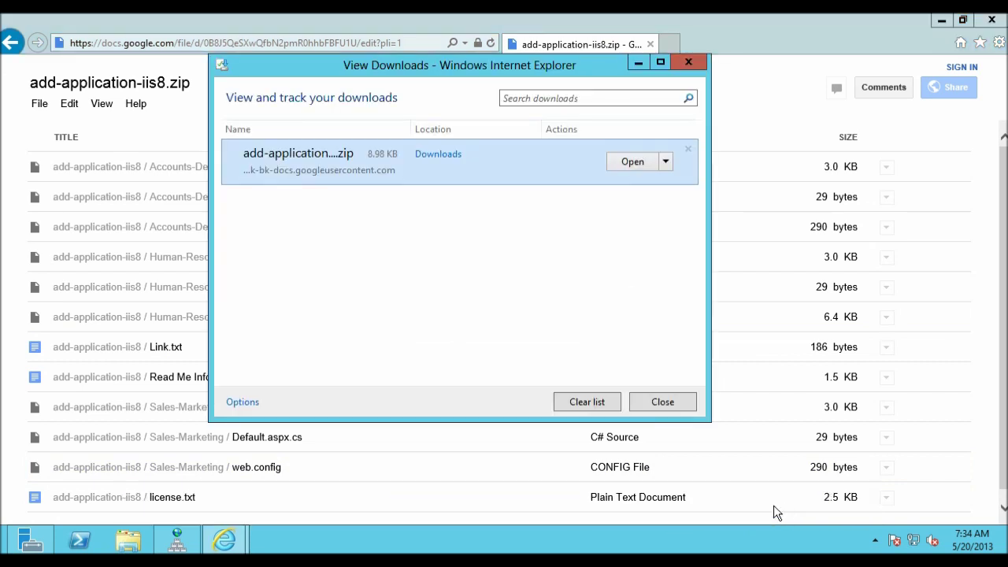
click(637, 64)
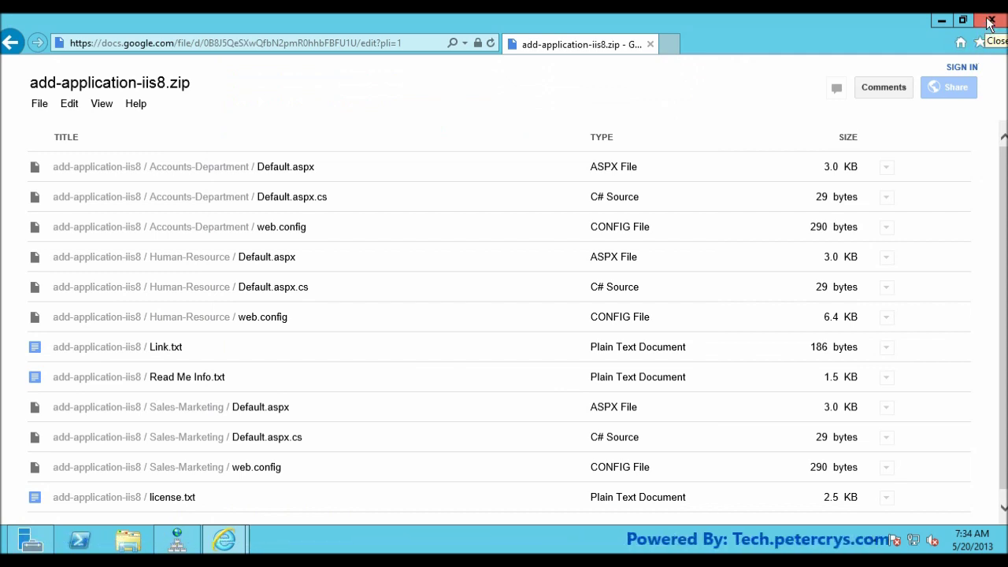
click(990, 22)
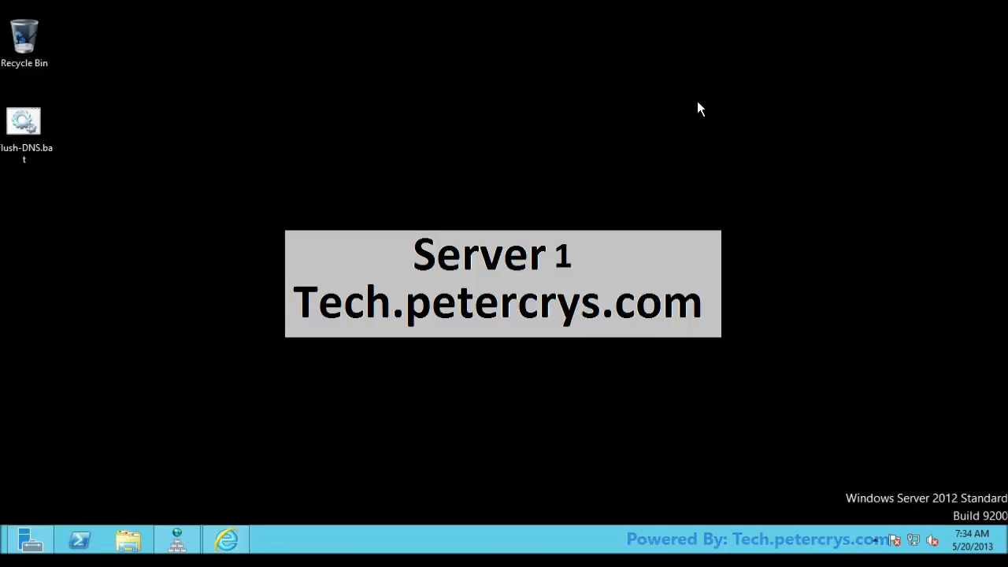
Step: Start the DNS service on SERVER1 in DNS Manager and close the console
click(177, 540)
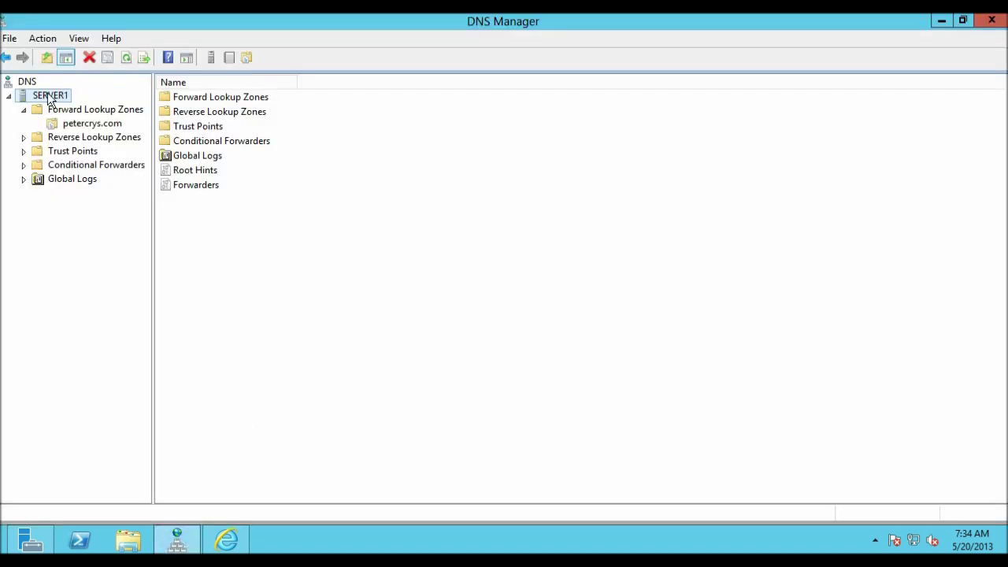
right_click(49, 96)
mouse_move(145, 223)
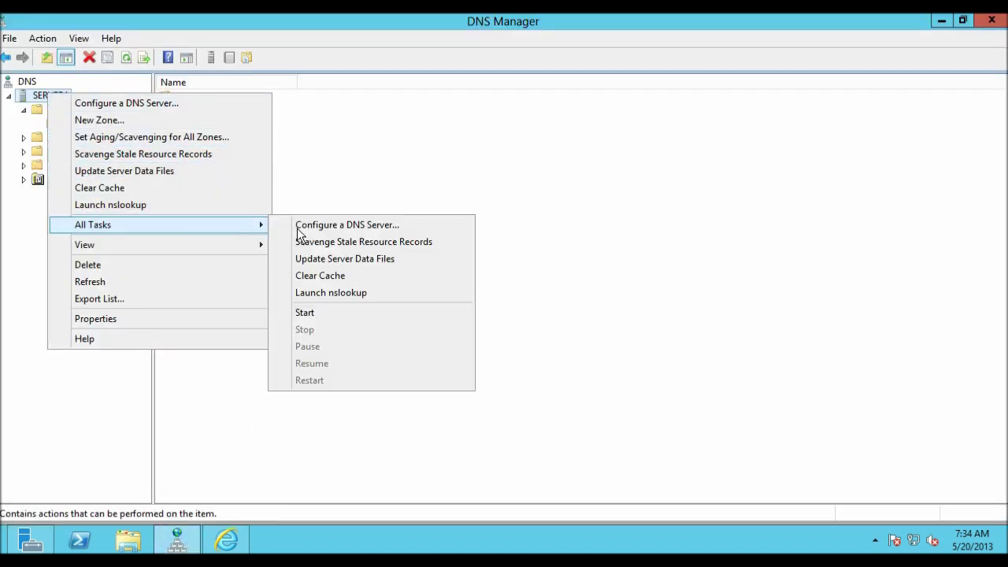
click(315, 314)
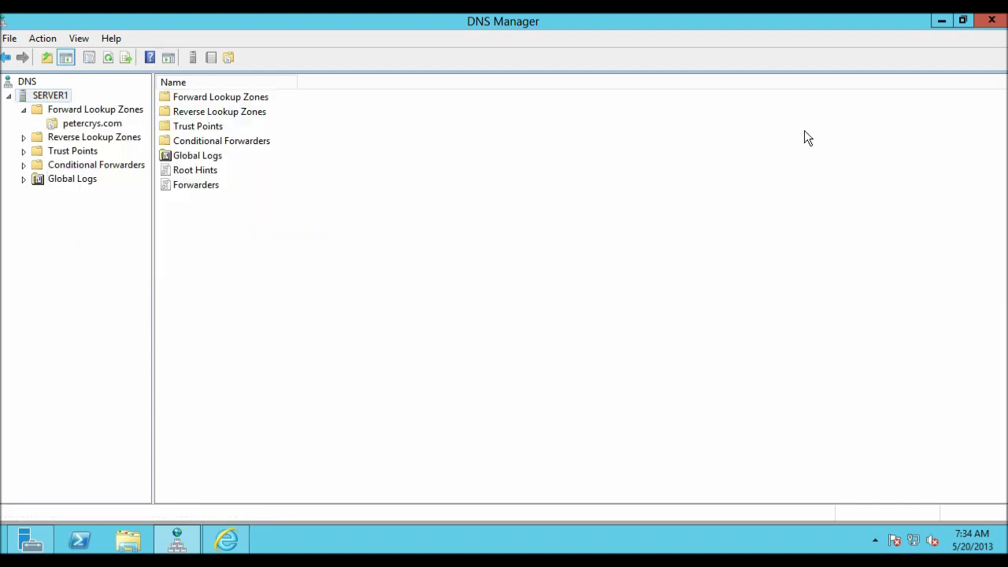
click(992, 22)
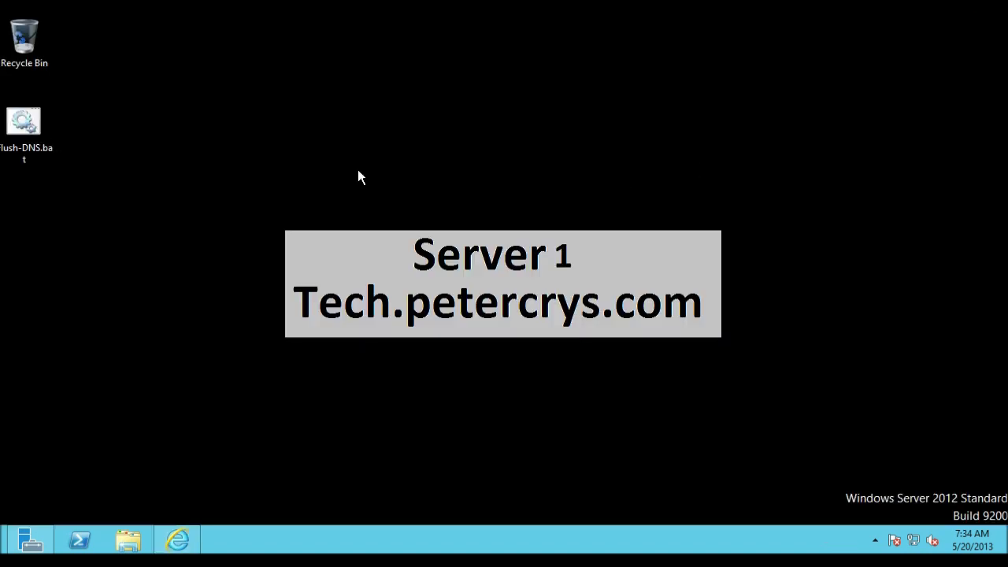
Step: Run Flush-DNS.bat twice to clear the DNS resolver cache, closing the command window each time
double_click(21, 121)
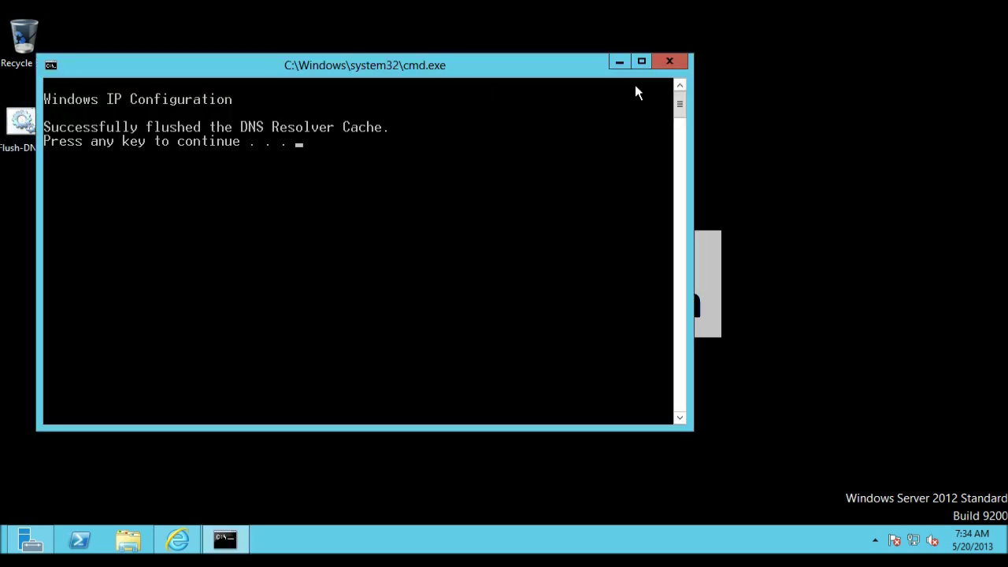
click(675, 58)
double_click(18, 122)
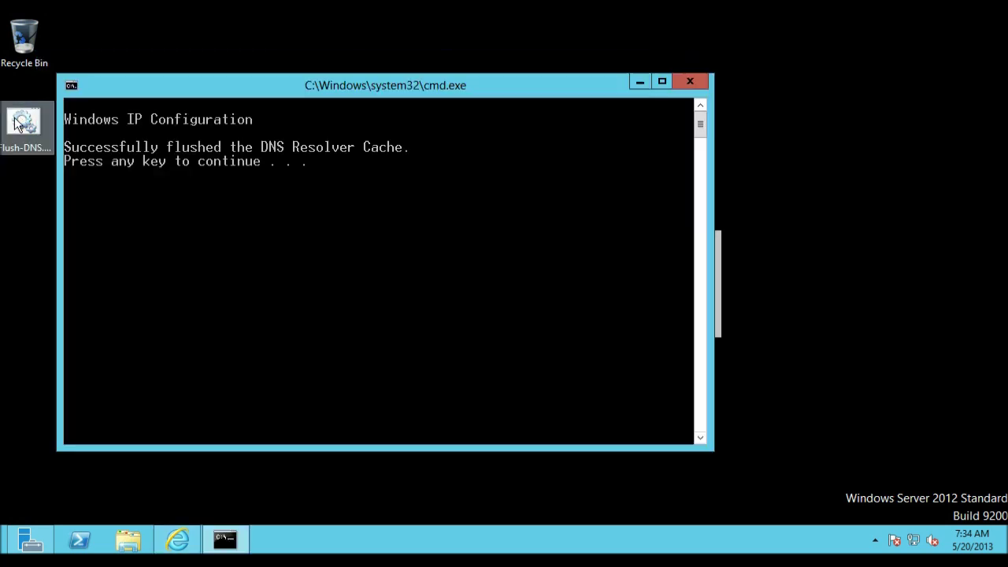
click(688, 82)
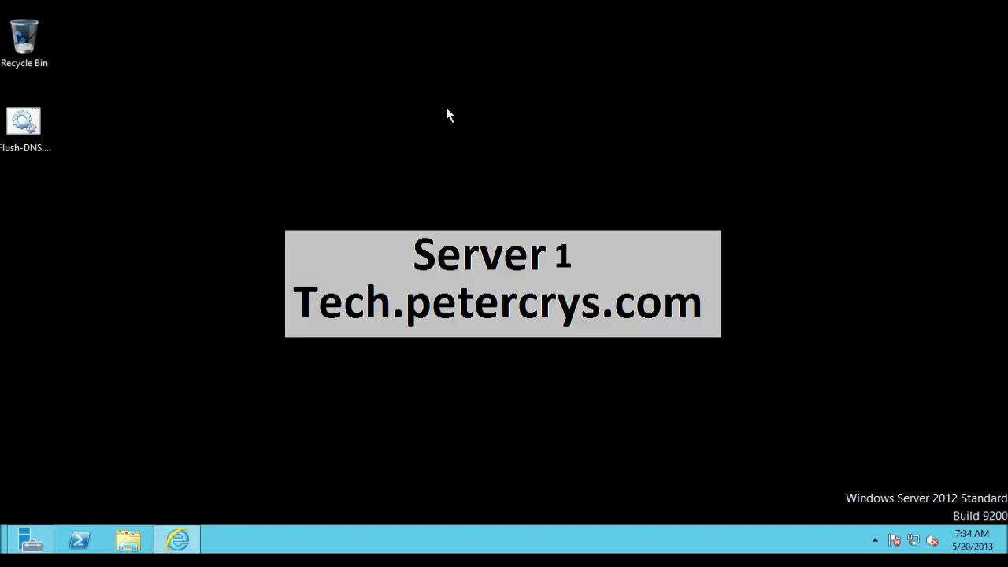
Step: Open the folder containing the downloaded add-application-iis8.zip, minimize it, and close the browser's downloads list
click(178, 539)
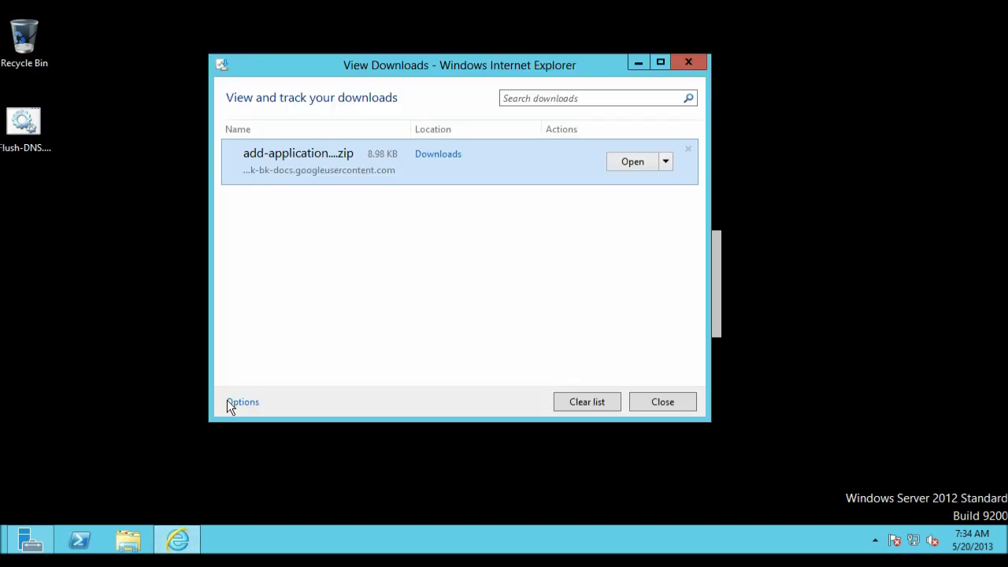
right_click(314, 157)
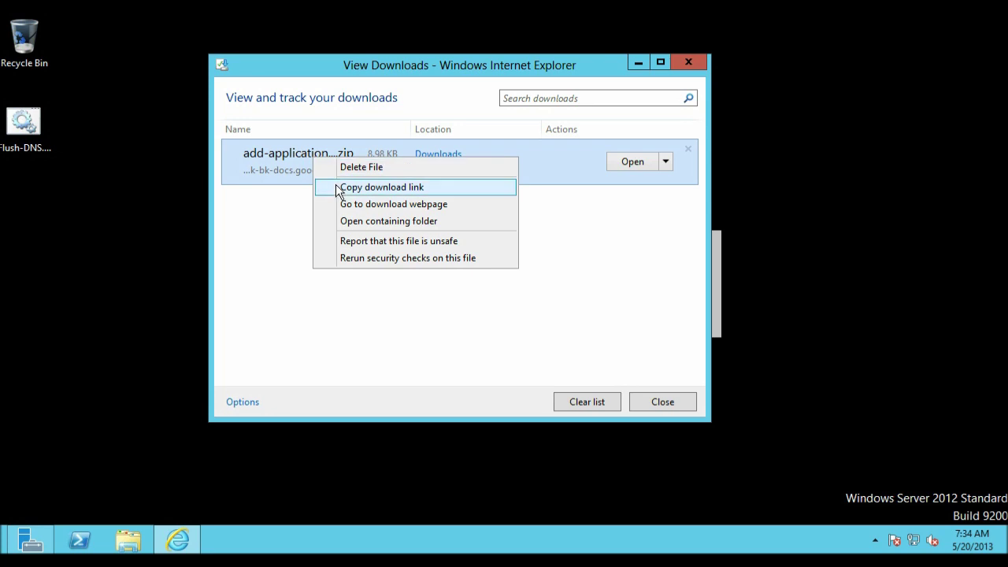
click(360, 220)
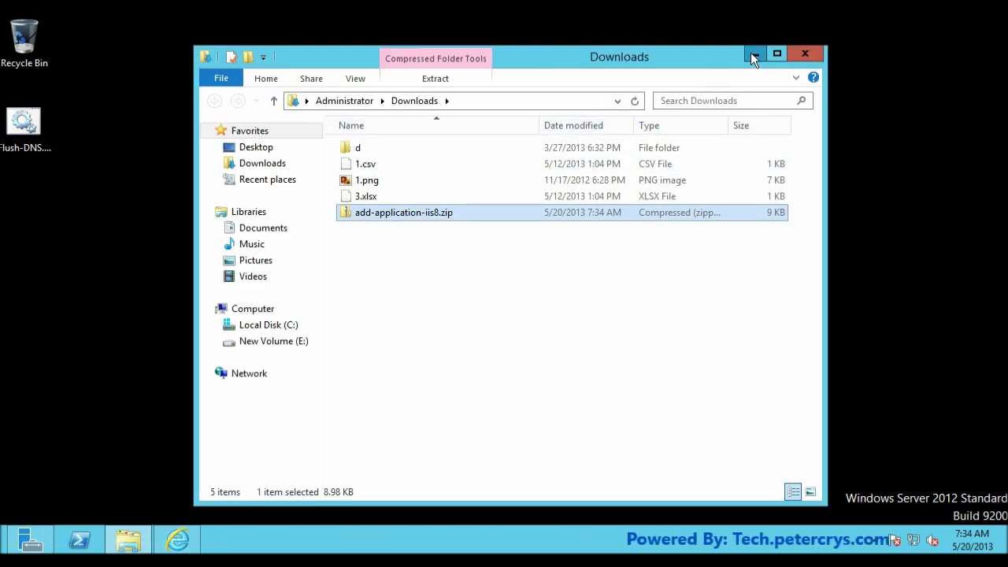
click(754, 54)
click(697, 68)
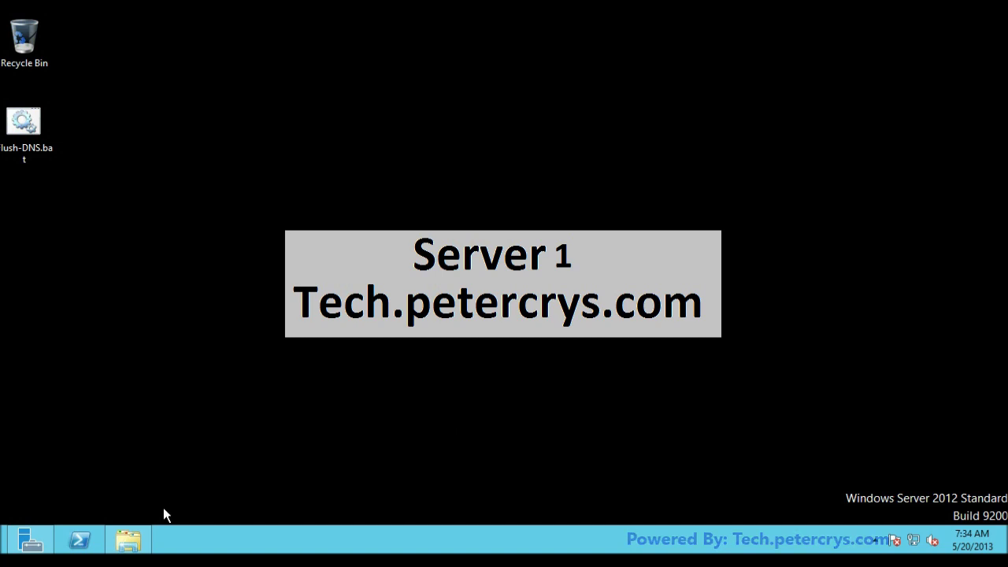
Step: Move add-application-iis8.zip from the Downloads folder to the desktop below Flush-DNS.bat and close the folder window
click(128, 541)
click(454, 306)
drag(400, 212, 73, 282)
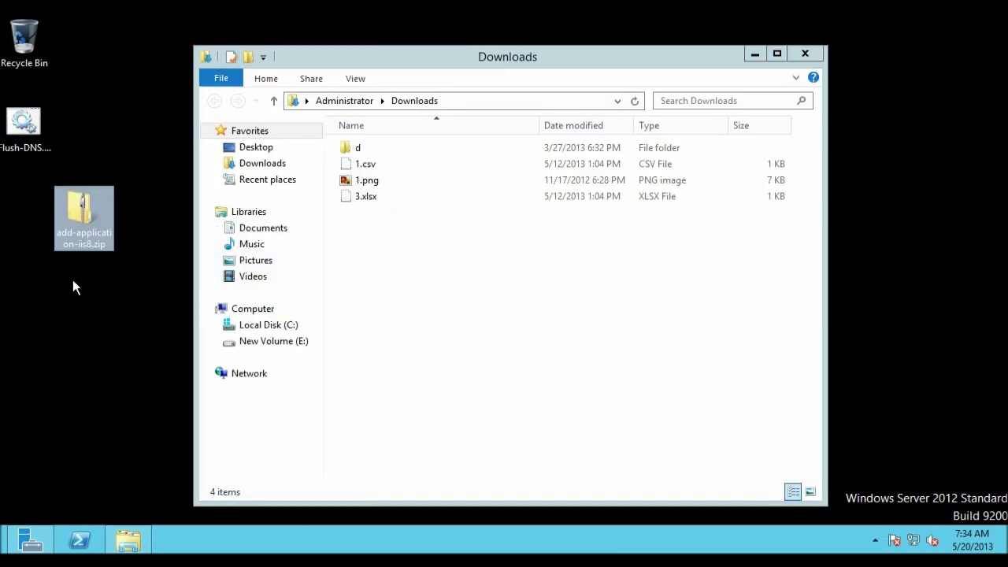
drag(85, 213, 60, 259)
click(483, 72)
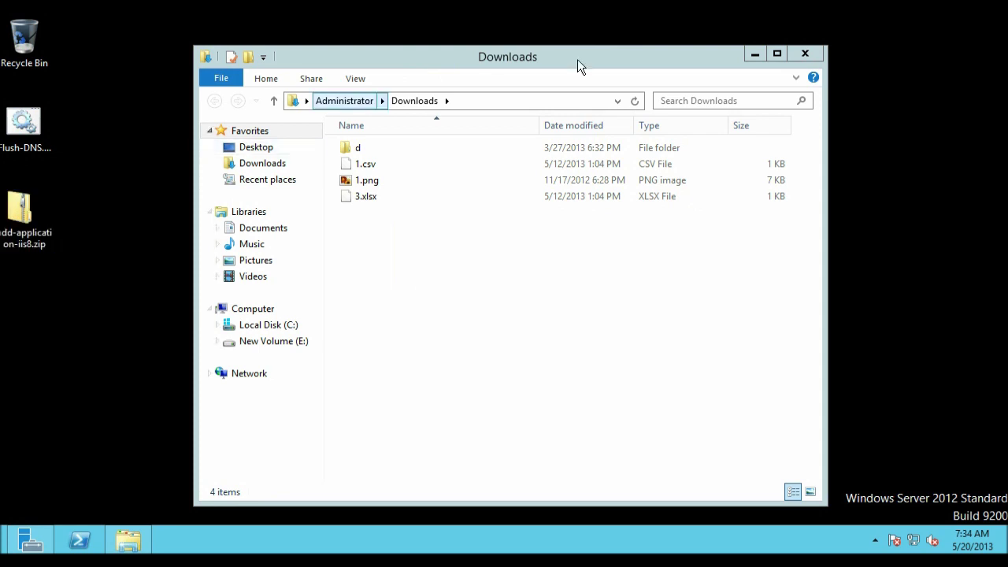
click(805, 54)
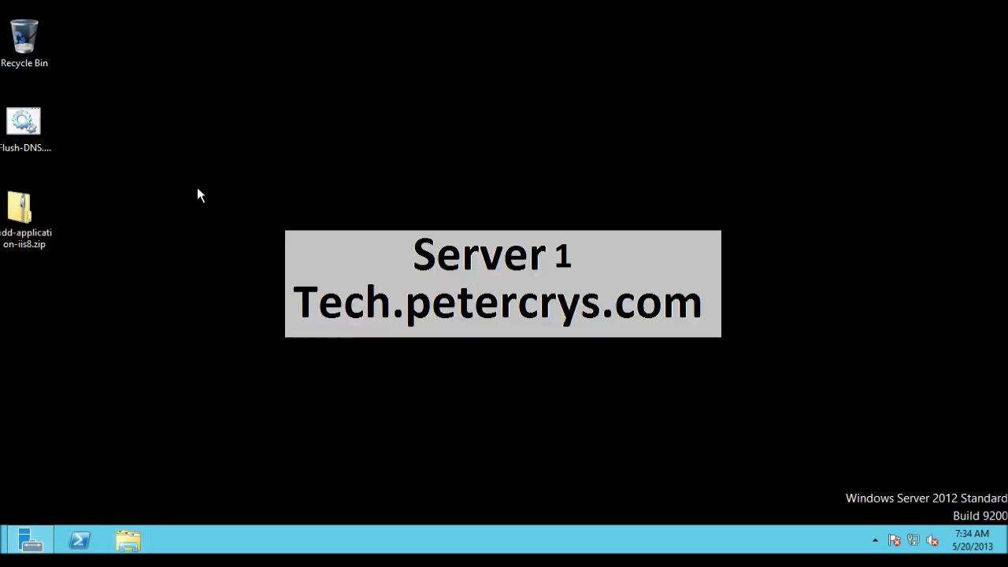
Step: Extract add-application-iis8.zip to the desktop and open the inner add-application-iis8 folder
right_click(22, 221)
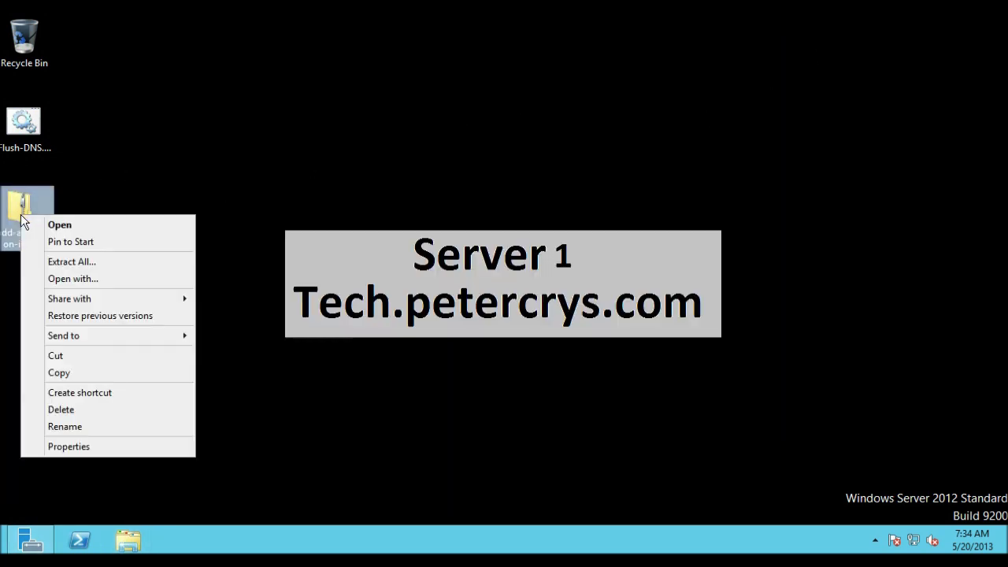
click(46, 258)
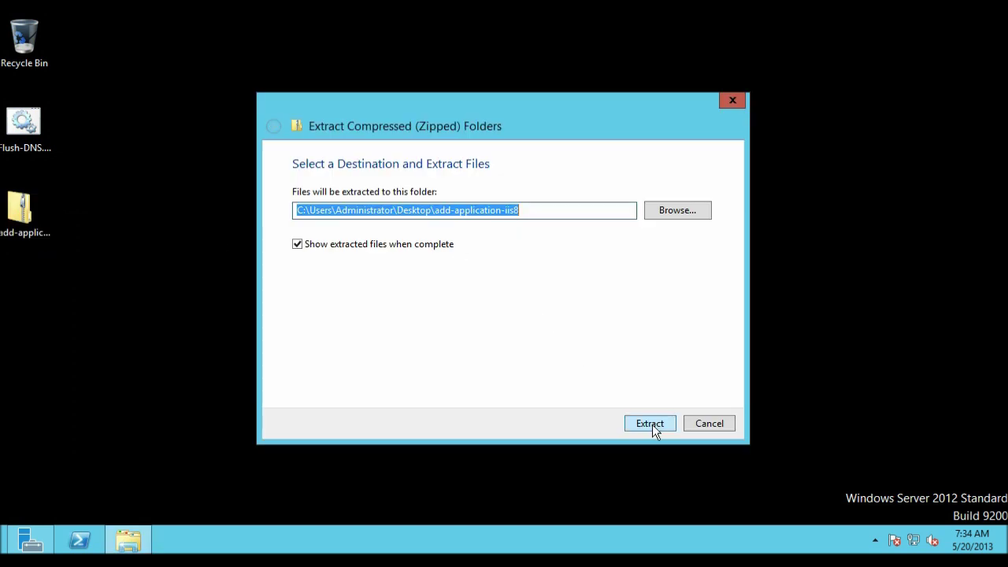
click(650, 423)
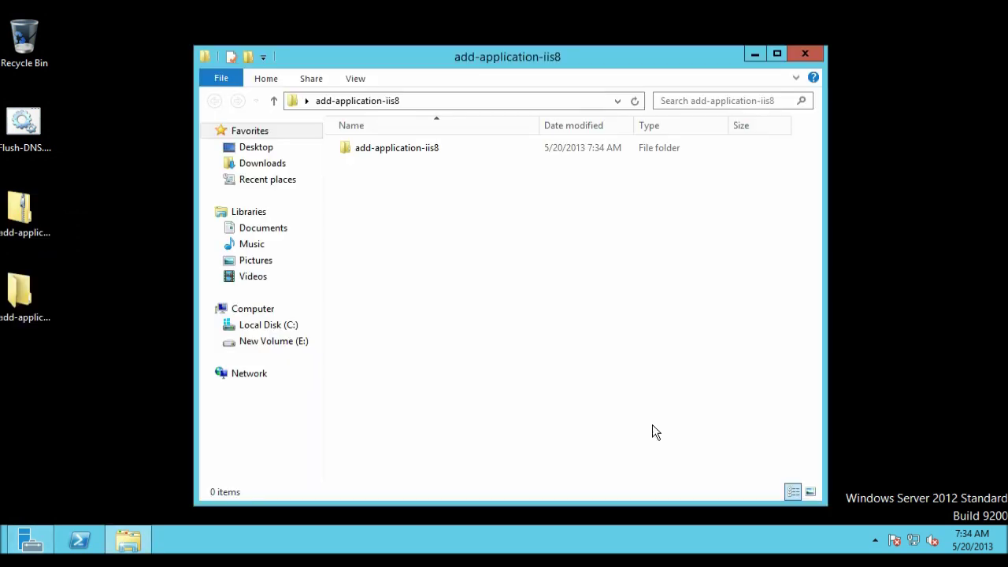
double_click(408, 147)
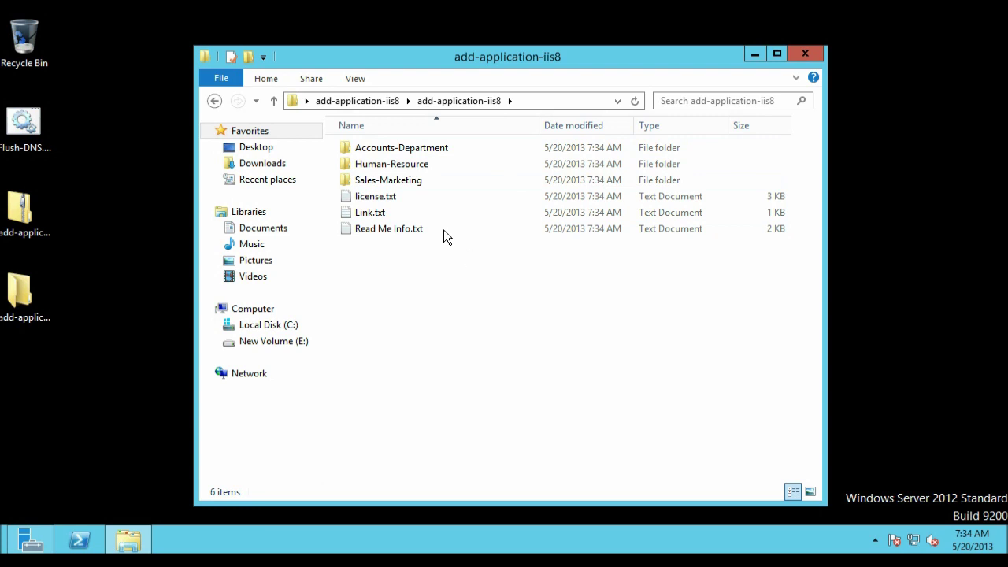
Step: Review the contents of license.txt and Link.txt in Notepad, closing each file after reading
click(378, 228)
click(375, 211)
click(377, 195)
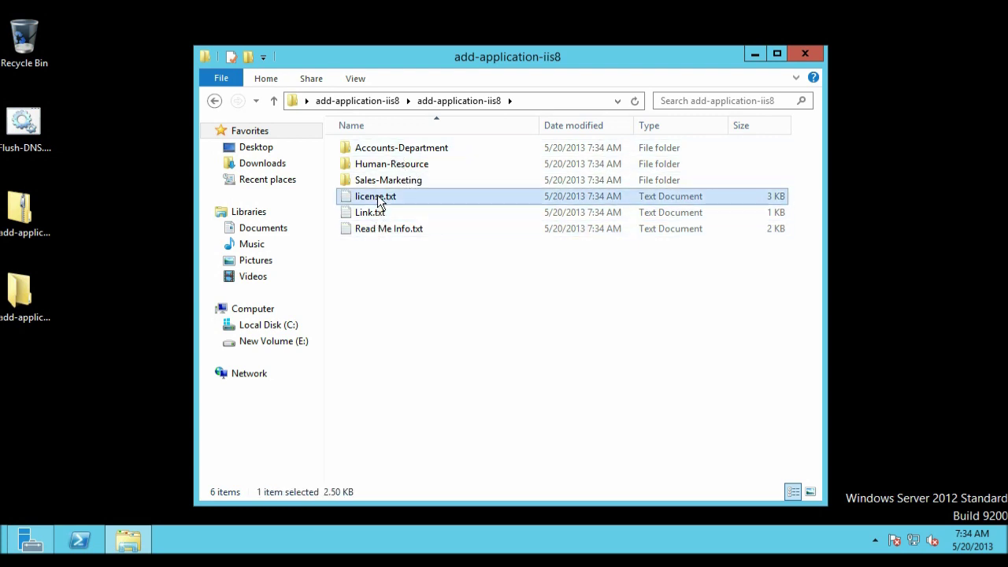
double_click(370, 197)
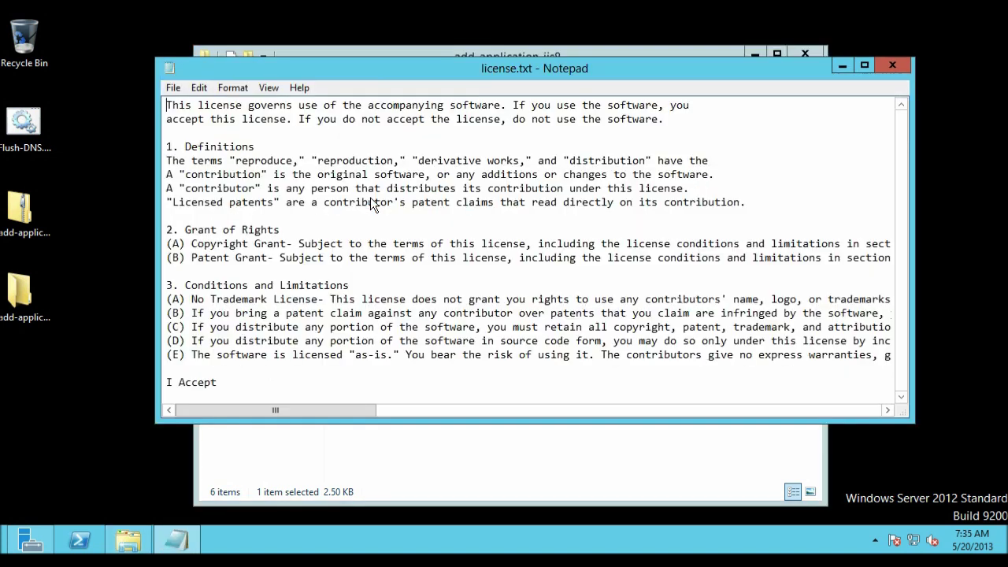
scroll(366, 163, right, 3)
scroll(365, 163, left, 5)
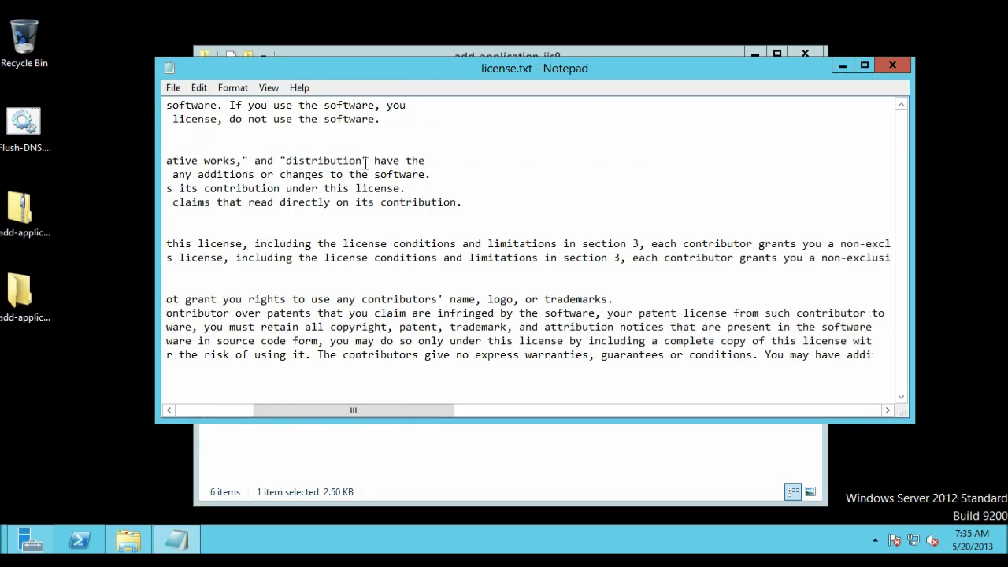
click(895, 64)
double_click(386, 212)
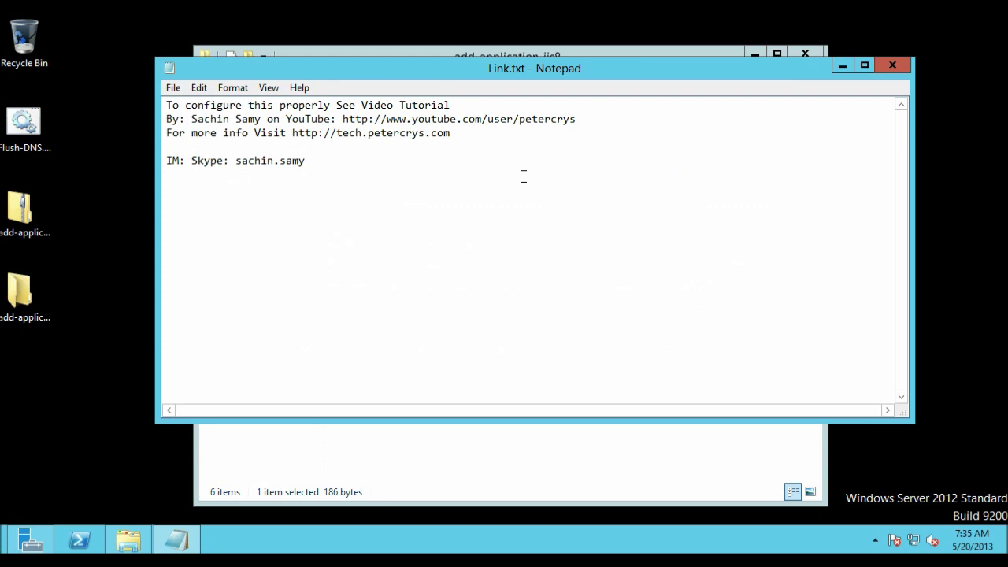
click(908, 66)
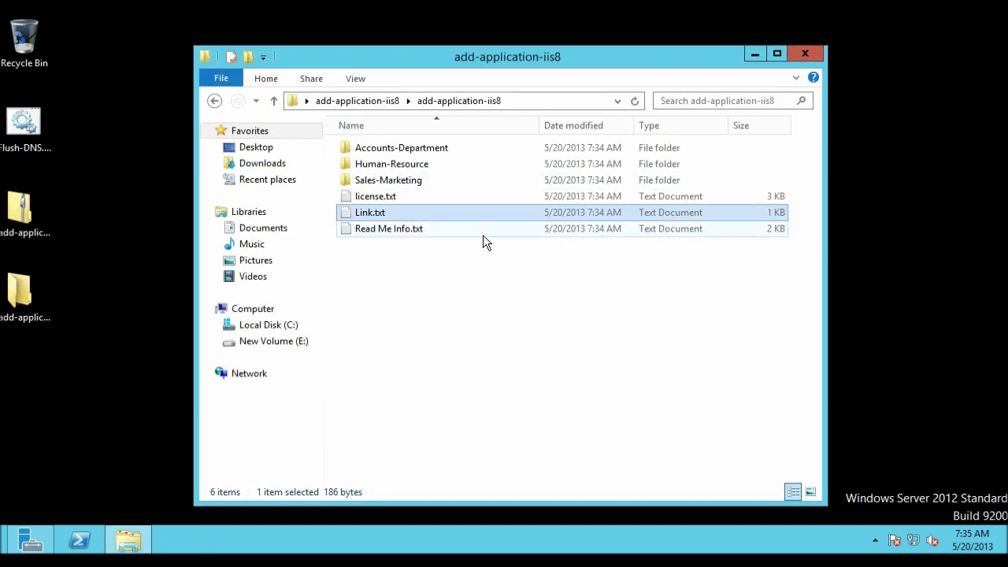
Step: Open Read Me Info.txt maximized in Notepad, turn on Word Wrap to read the tutorial tasks, and minimize the window
click(390, 230)
double_click(390, 230)
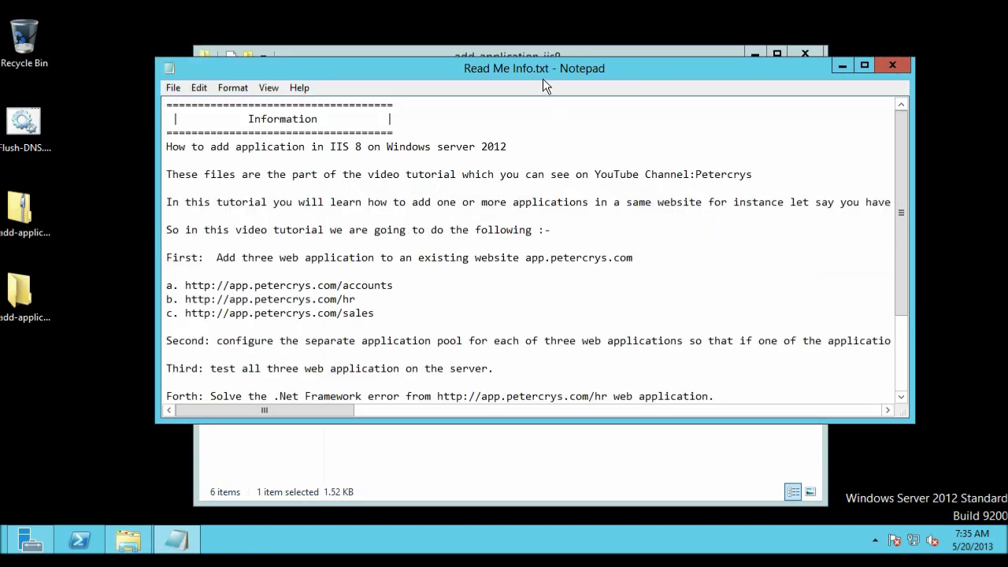
double_click(535, 68)
scroll(467, 105, left, 3)
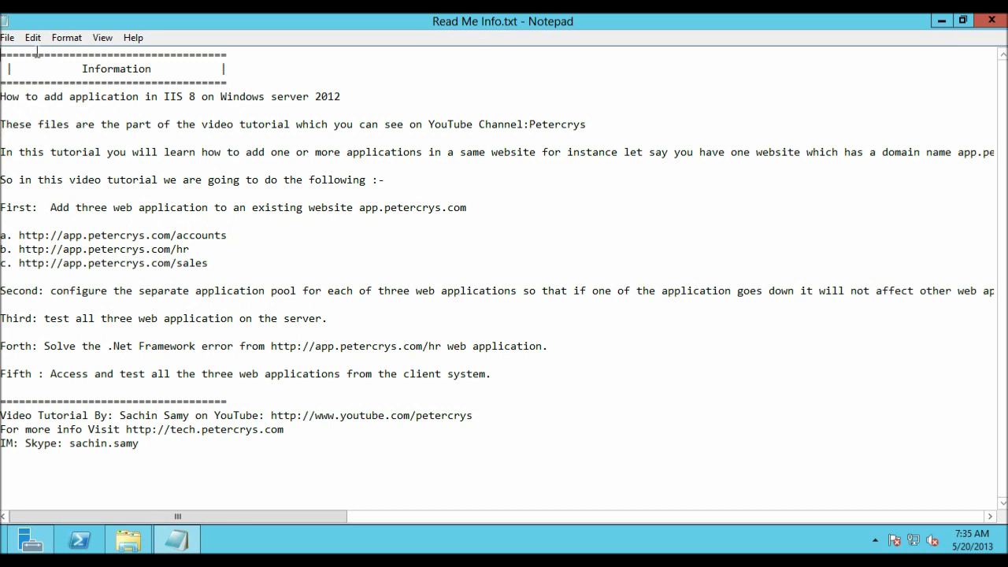
click(71, 41)
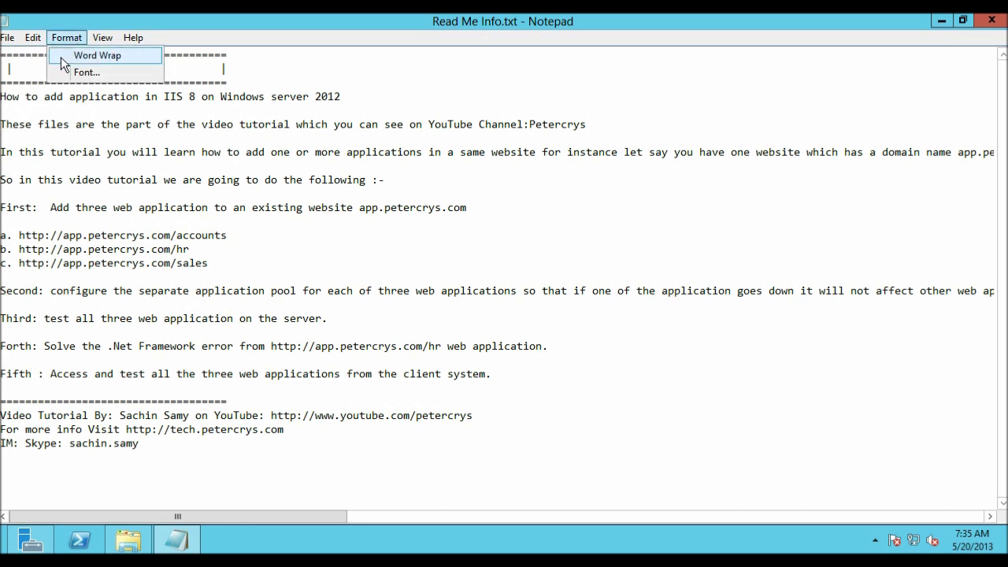
click(61, 56)
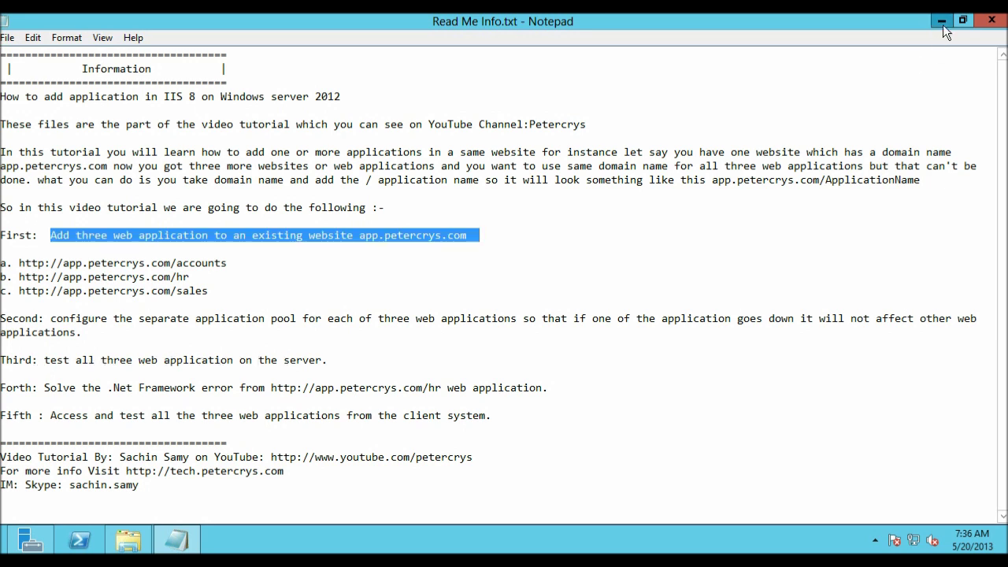
click(942, 21)
click(540, 310)
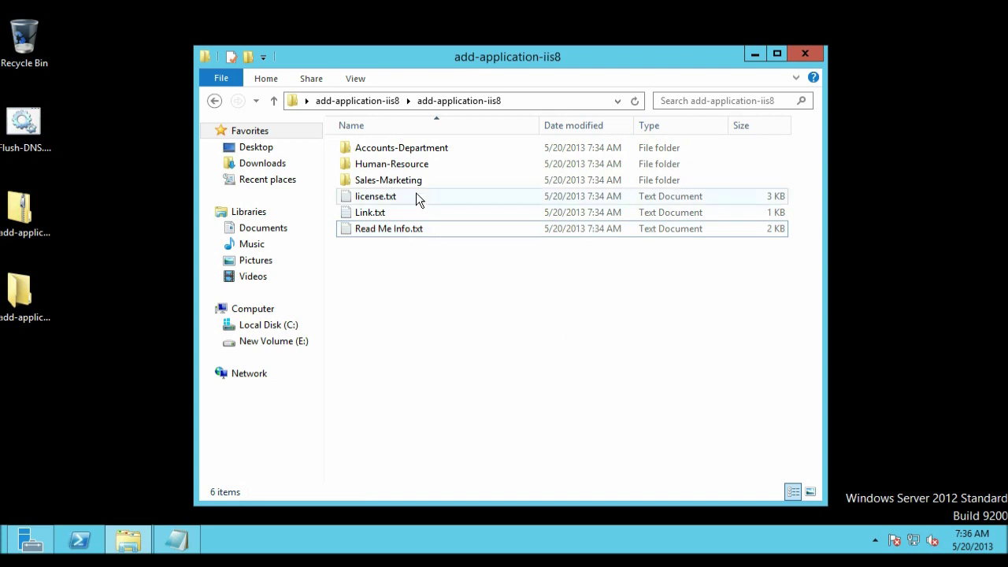
Step: Minimize the add-application-iis8 window, permanently delete add-application-iis8.zip from the desktop, and move the extracted folder directly below Flush-DNS.bat
click(381, 181)
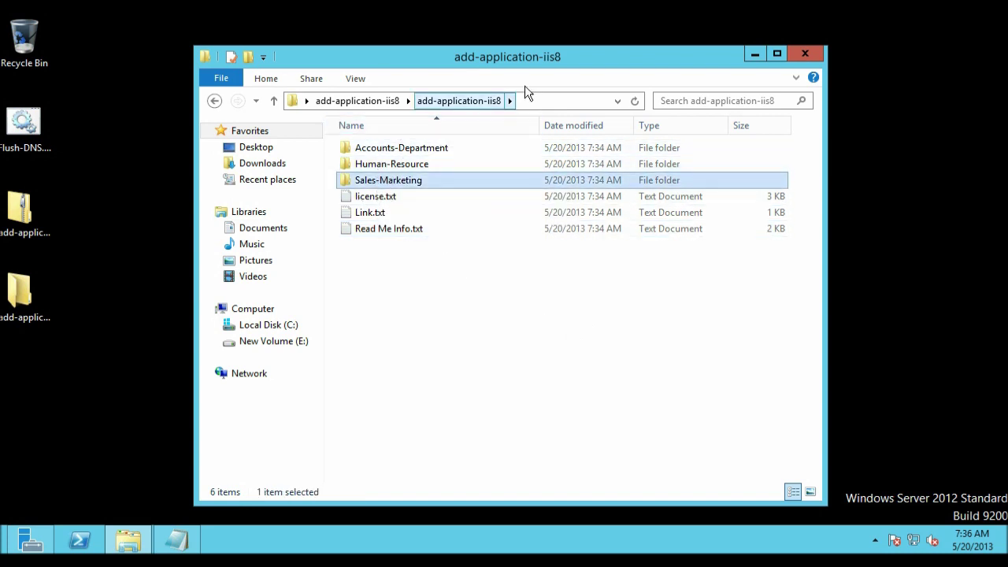
click(753, 55)
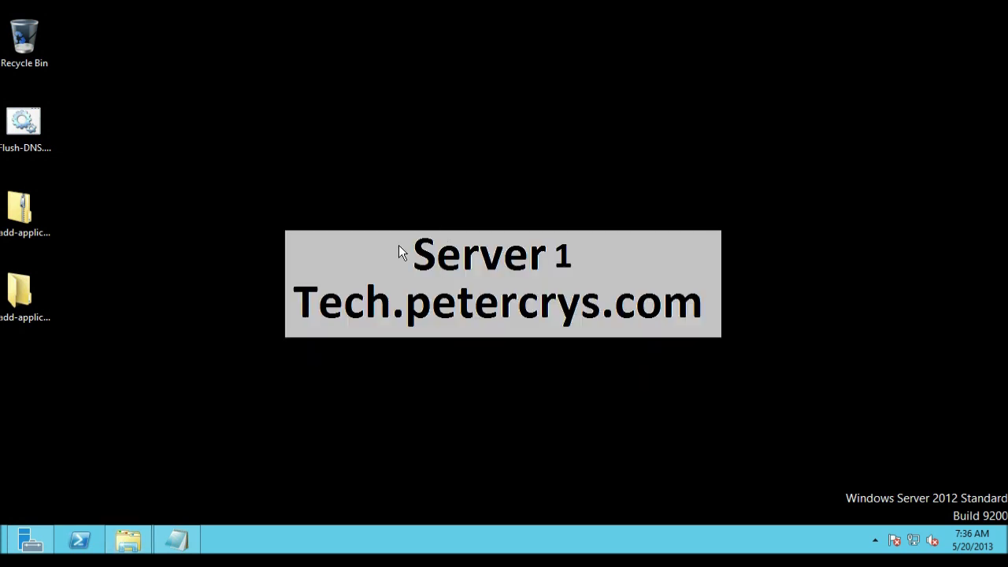
click(40, 211)
key(shift+Delete)
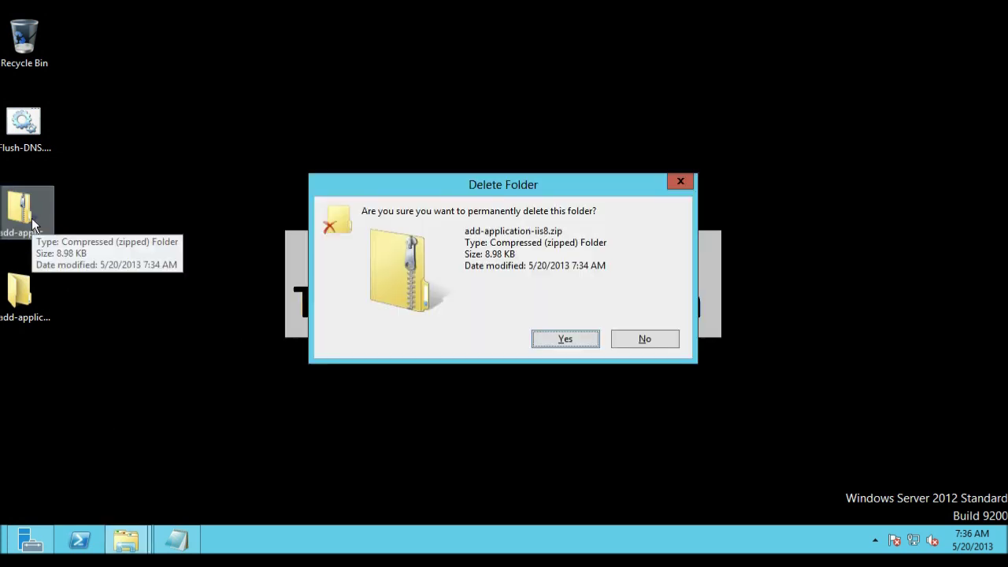
key(Return)
click(20, 260)
drag(19, 290, 36, 212)
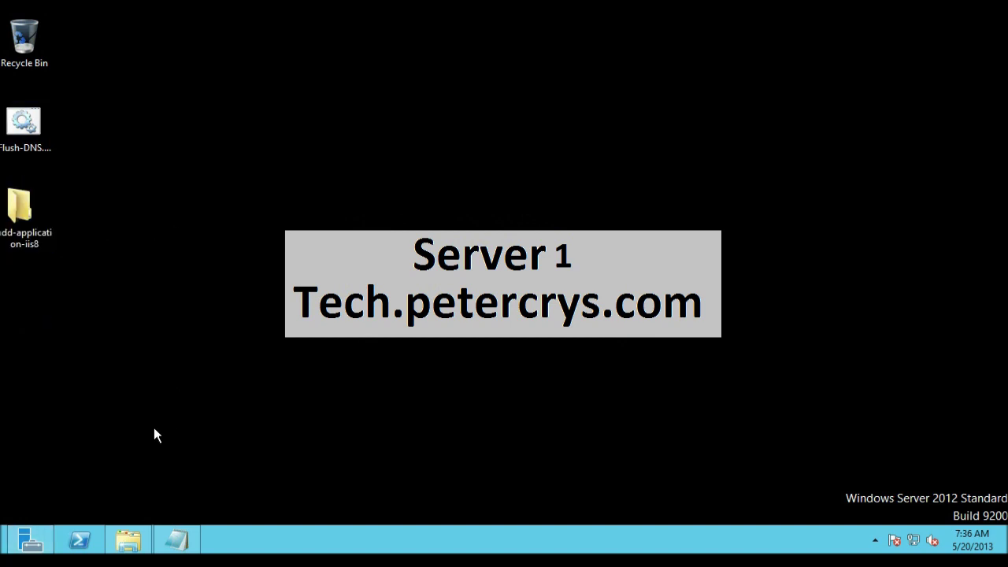
Step: Launch Internet Information Services (IIS) Manager from Server Manager, minimize it, and close Server Manager
click(31, 539)
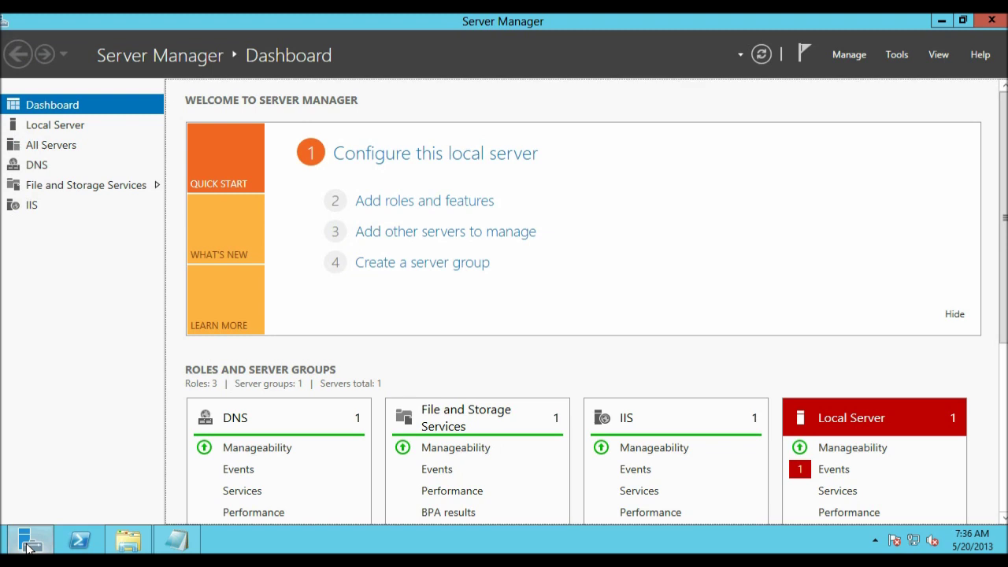
click(898, 54)
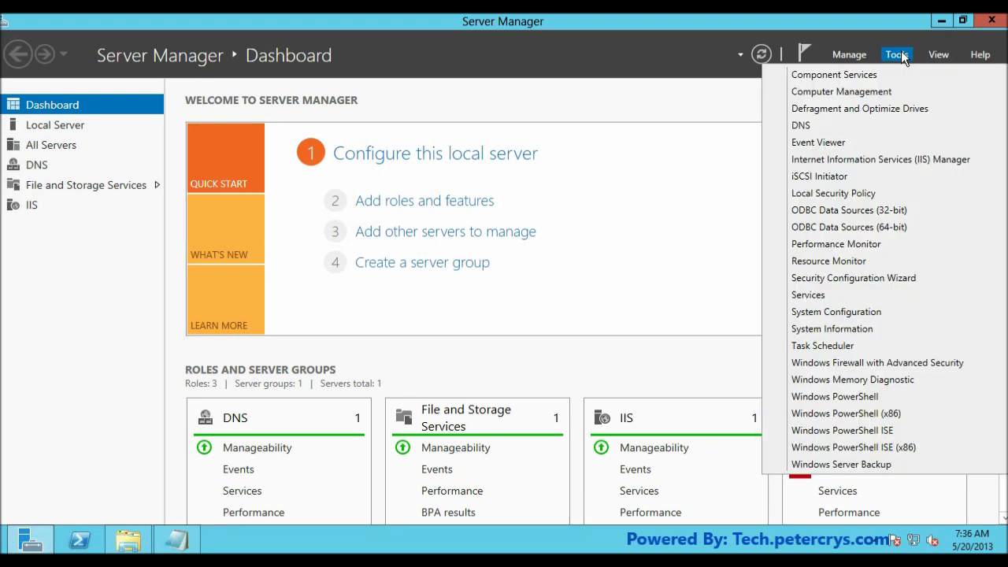
click(889, 162)
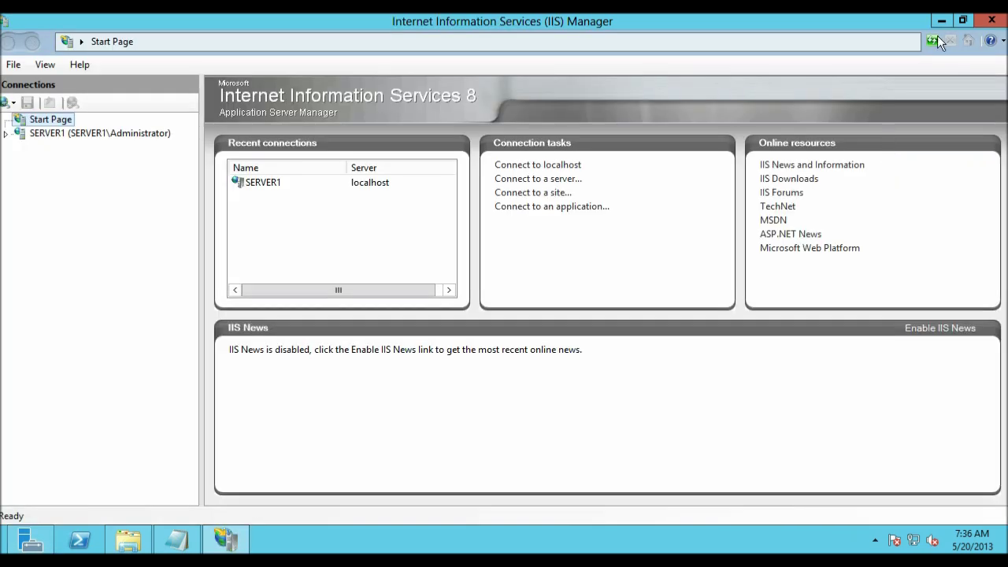
click(942, 22)
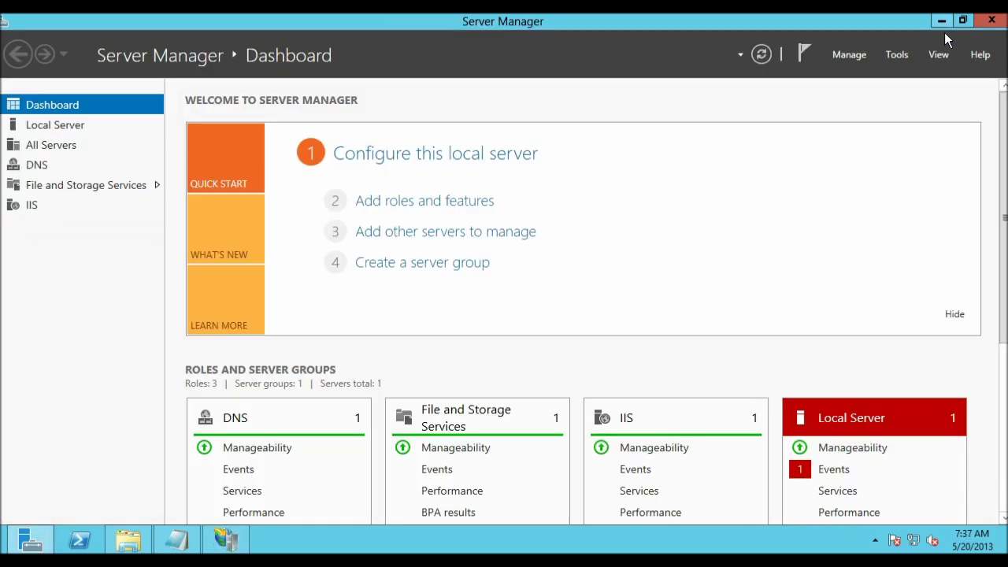
click(990, 24)
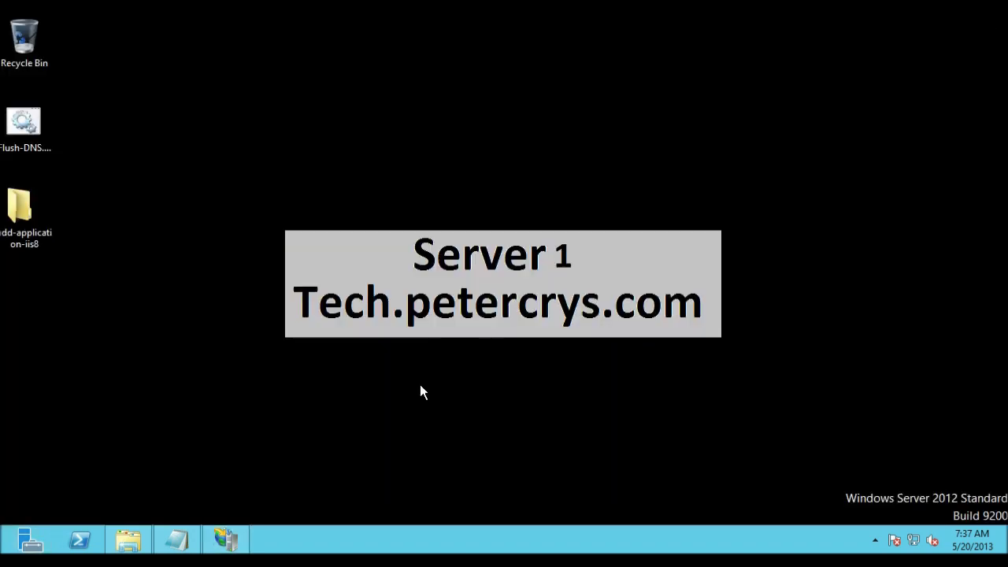
Step: Restore IIS Manager and expand SERVER1, Sites and the app.petercrys.com website in the connections tree
click(228, 540)
click(7, 135)
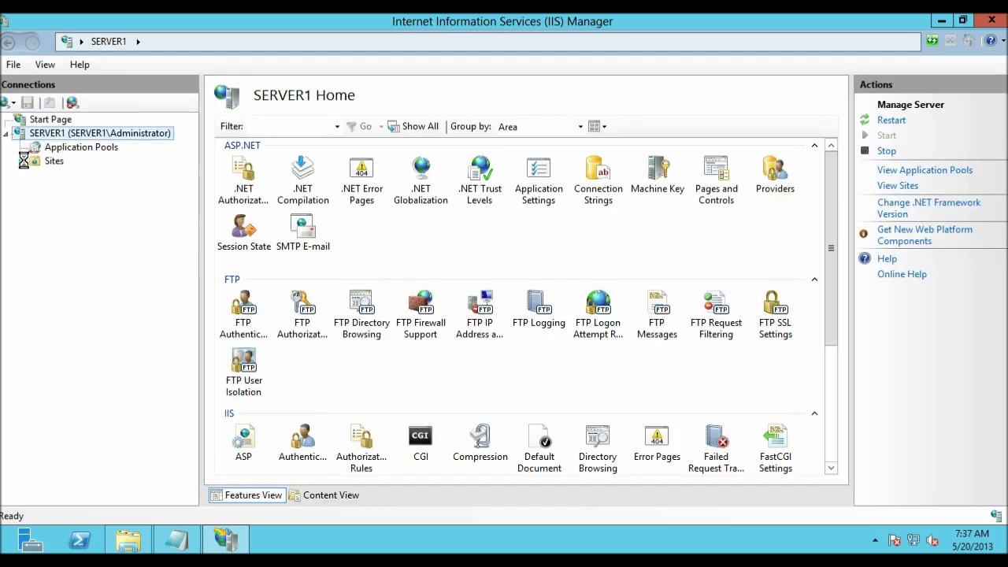
click(35, 162)
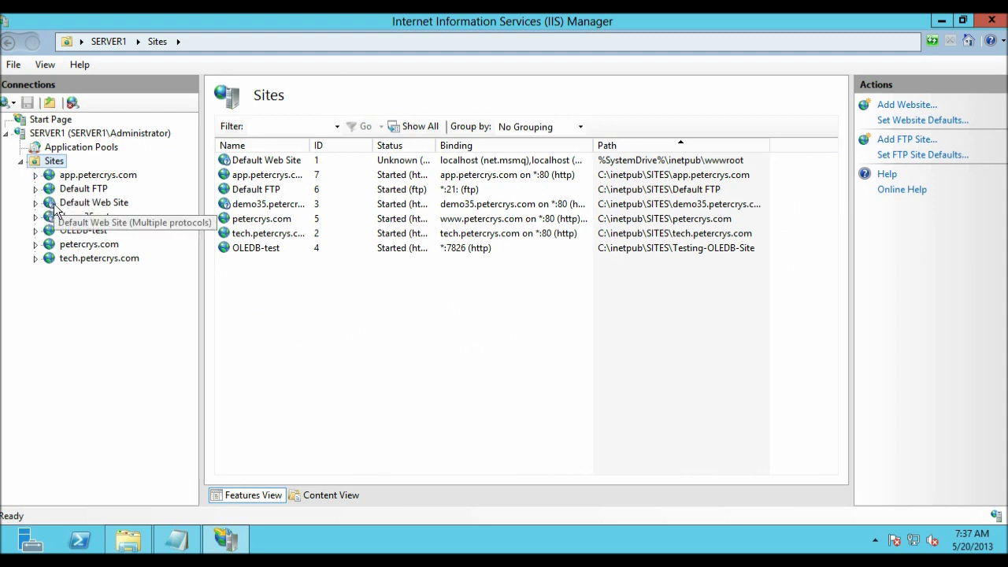
click(71, 177)
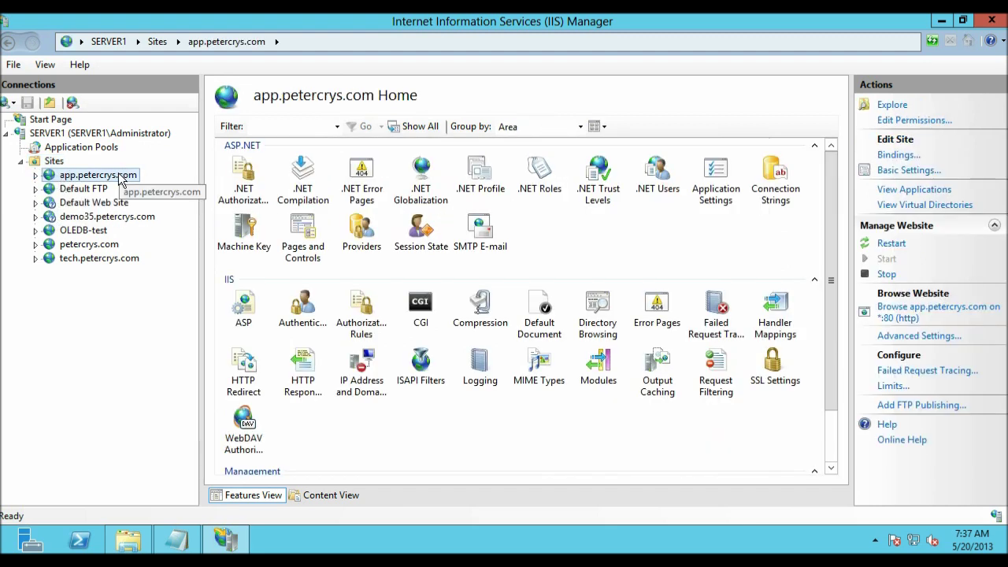
click(36, 176)
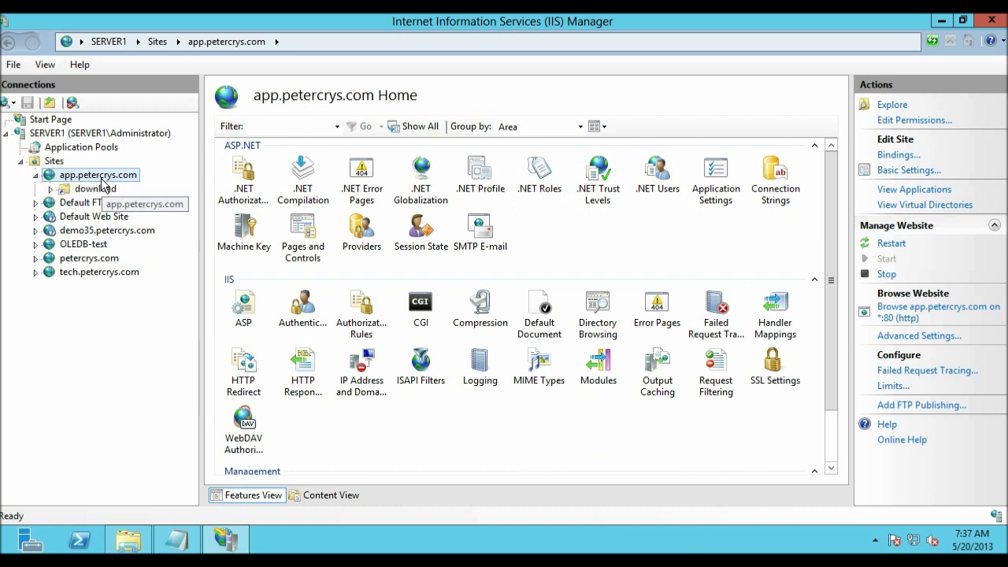
Step: Explore the physical folder of the app.petercrys.com site, check its full path, and minimize IIS Manager
right_click(101, 180)
click(111, 188)
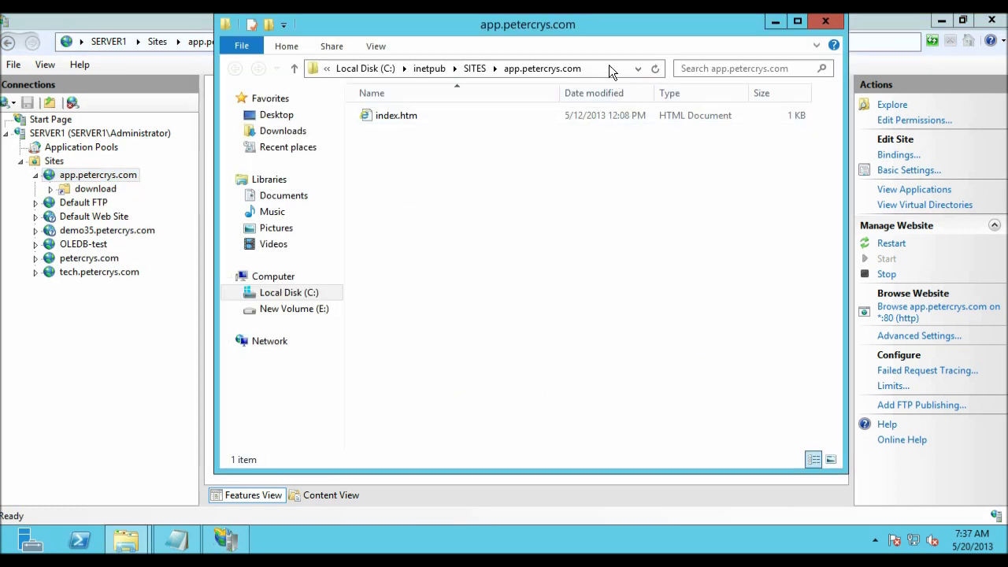
click(609, 68)
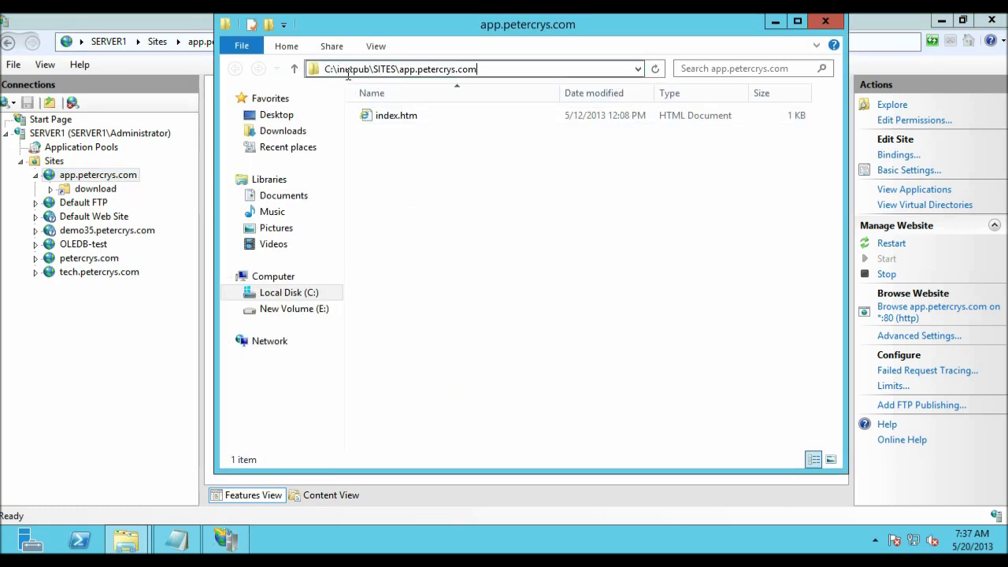
click(449, 268)
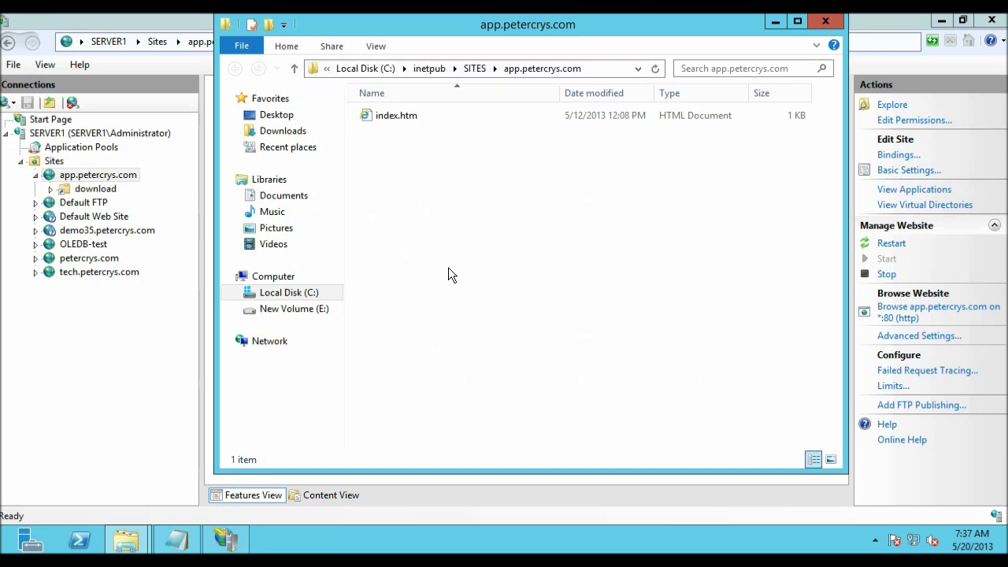
click(942, 20)
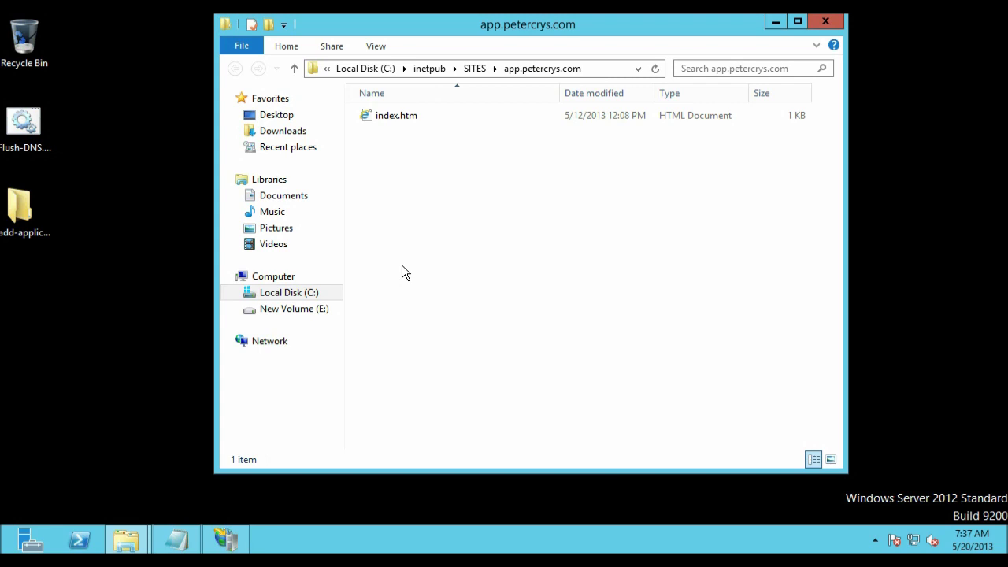
Step: Bring back the add-application-iis8 folder window and place it so the app.petercrys.com folder remains visible behind it
mouse_move(126, 541)
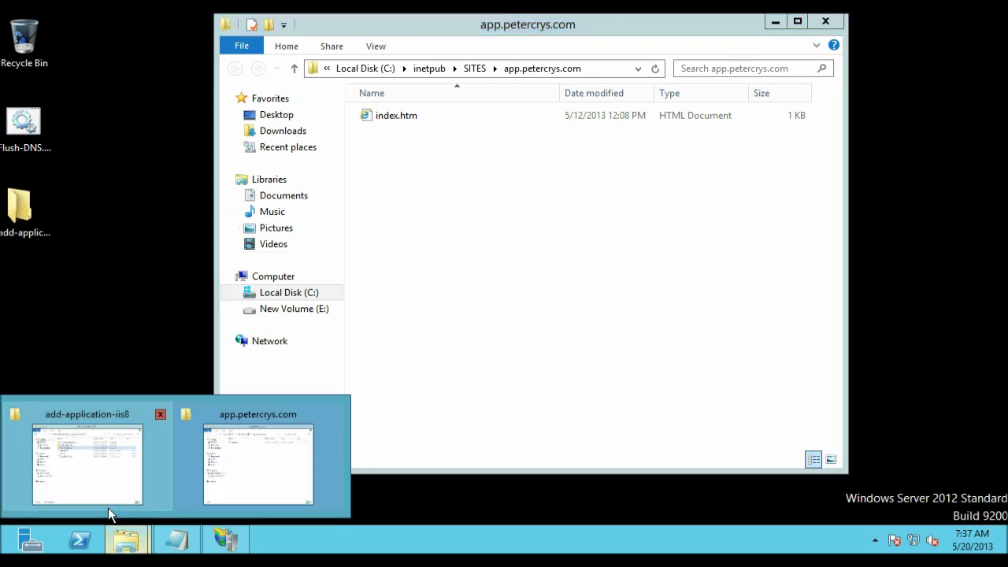
click(92, 485)
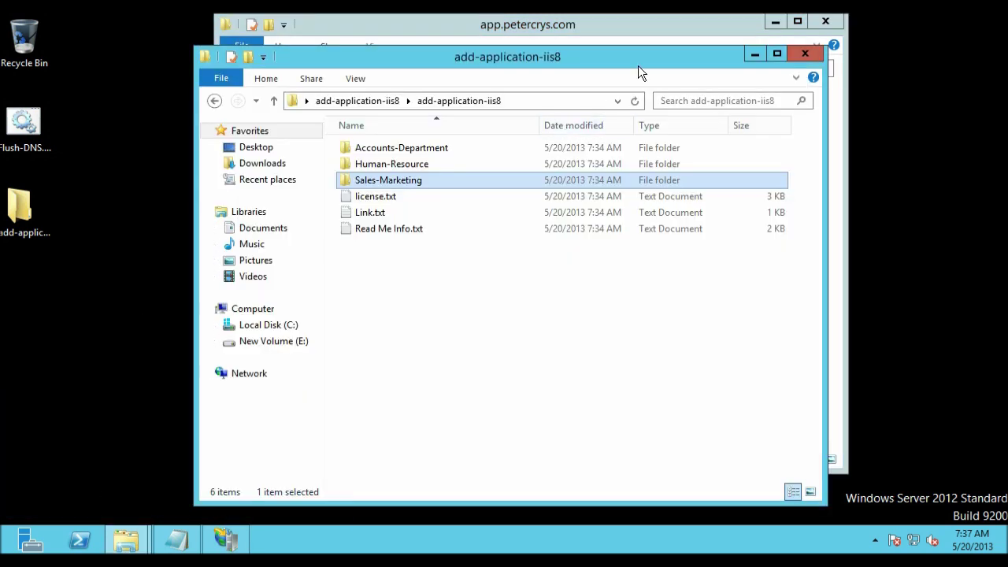
drag(552, 57, 380, 175)
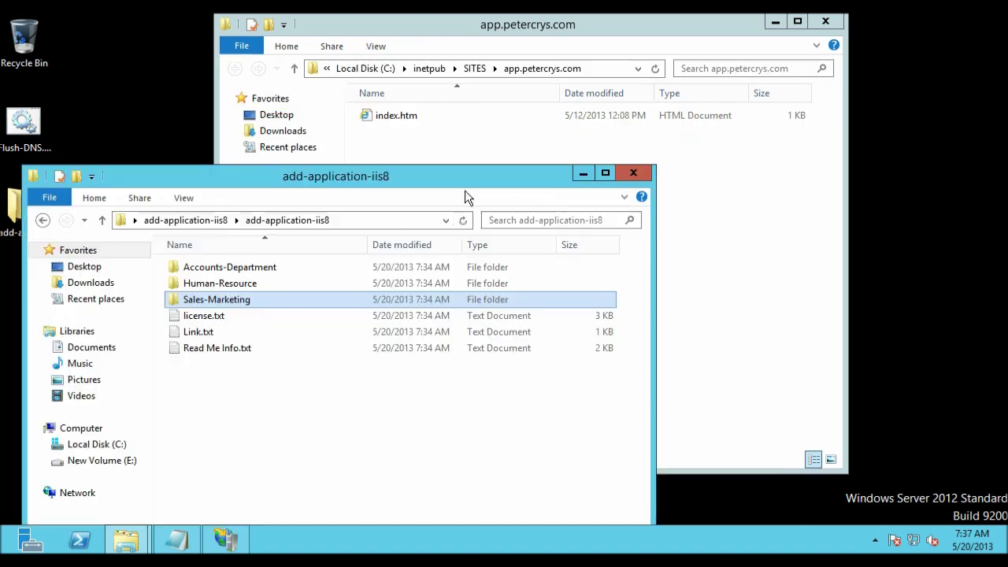
click(236, 268)
click(234, 284)
click(236, 299)
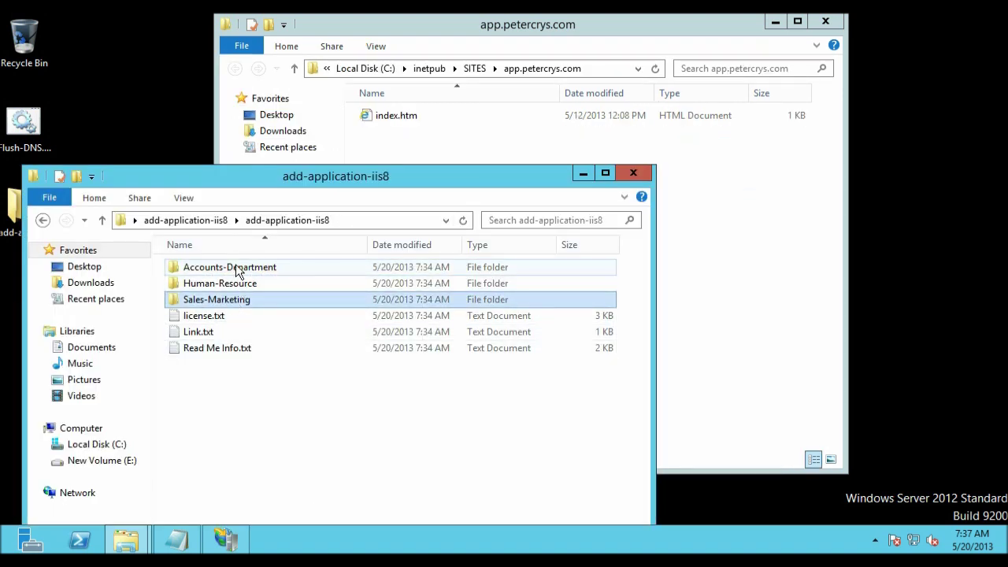
Step: Copy the Accounts-Department, Human-Resource and Sales-Marketing folders into the app.petercrys.com folder, closing the source window
click(235, 267)
ctrl+click(225, 284)
ctrl+click(228, 299)
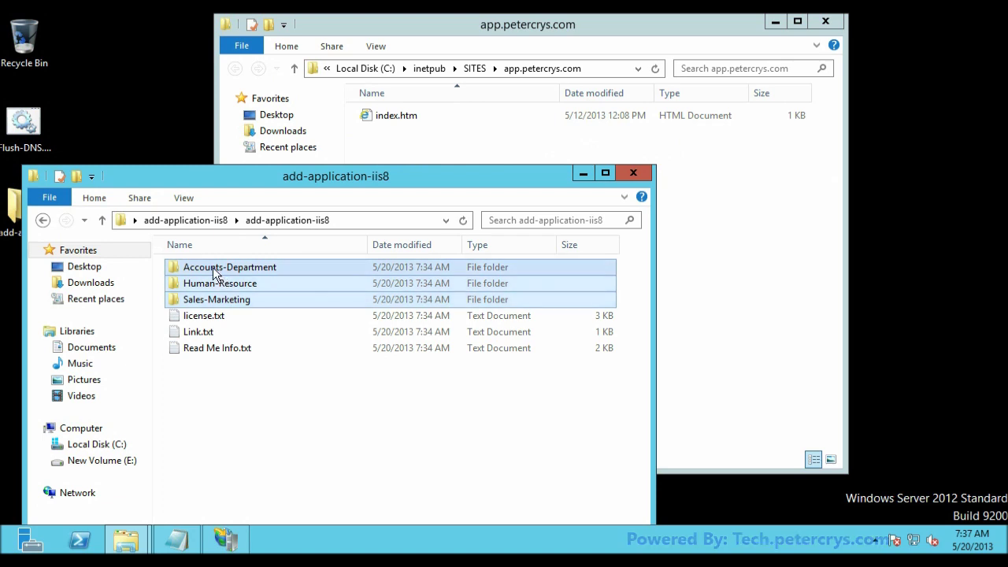
click(214, 274)
right_click(214, 273)
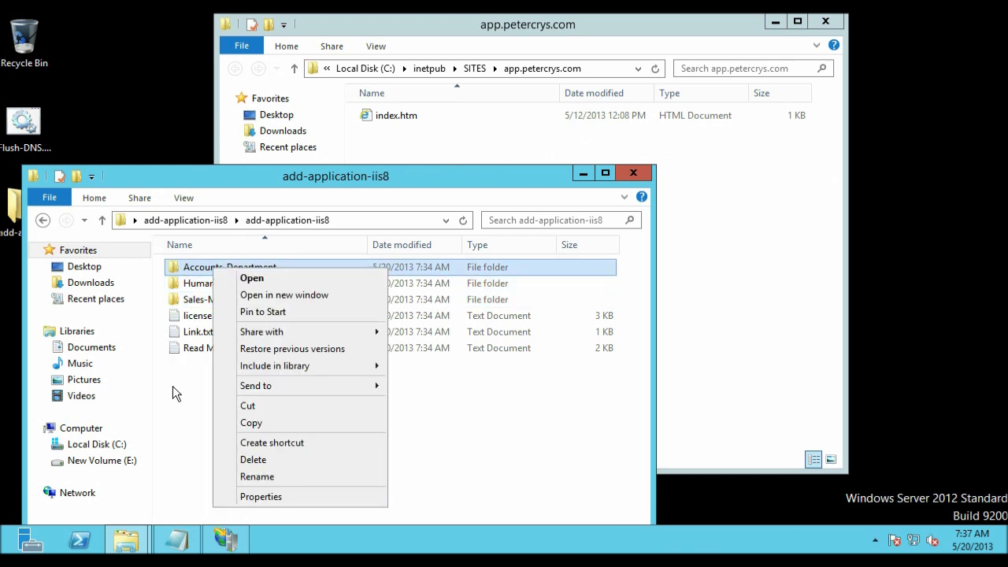
click(173, 387)
ctrl+click(197, 284)
ctrl+click(207, 302)
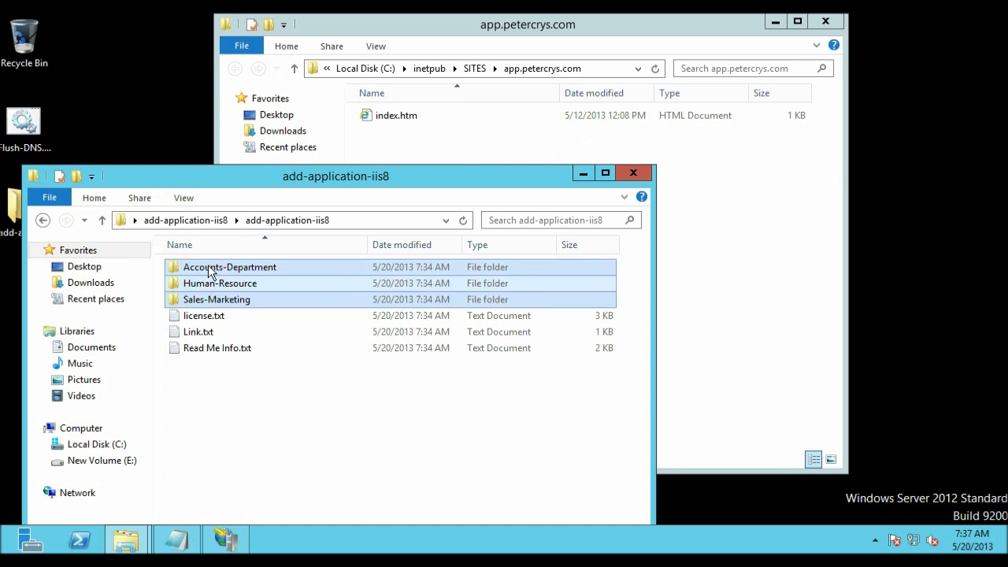
right_click(209, 266)
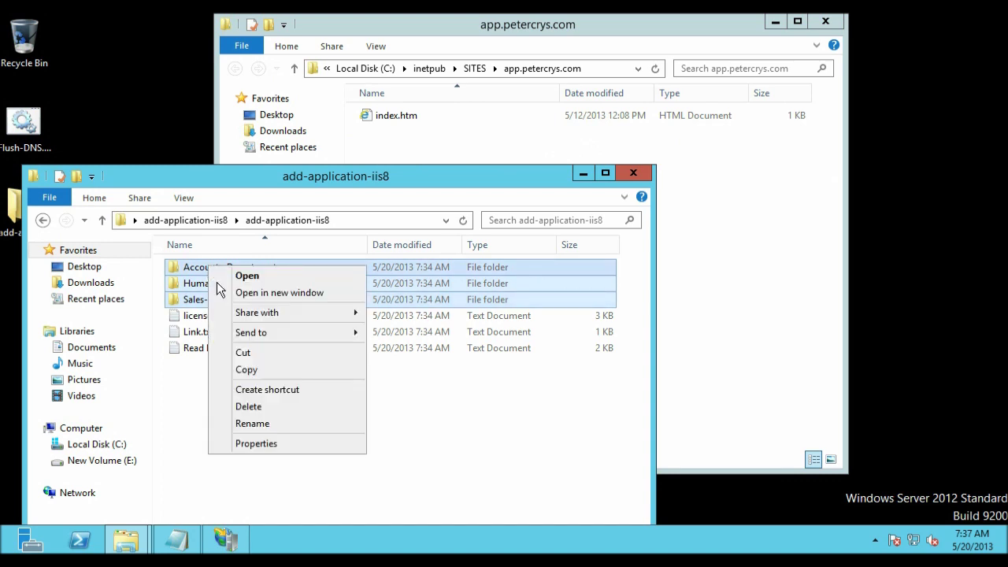
click(246, 368)
click(634, 174)
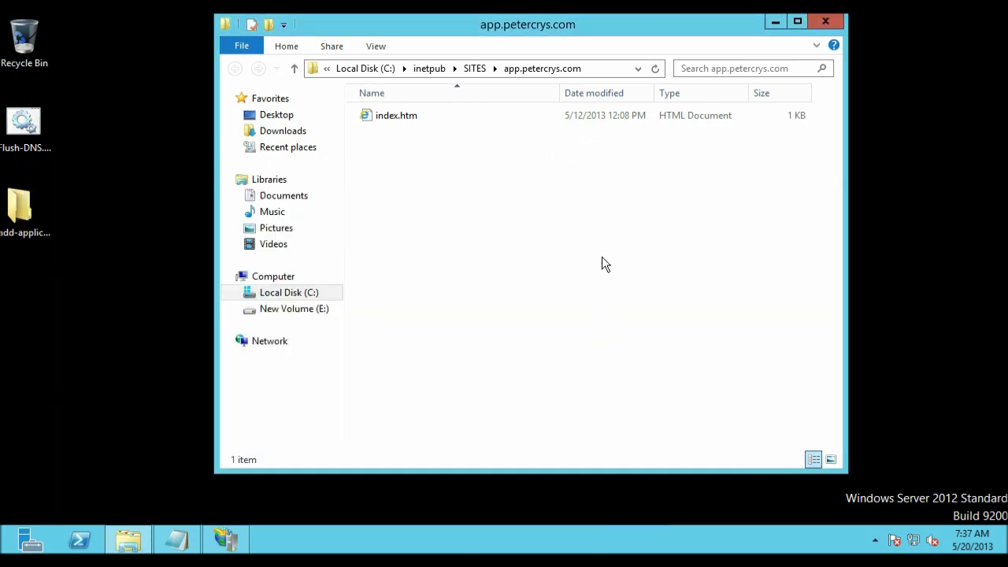
right_click(475, 191)
click(504, 283)
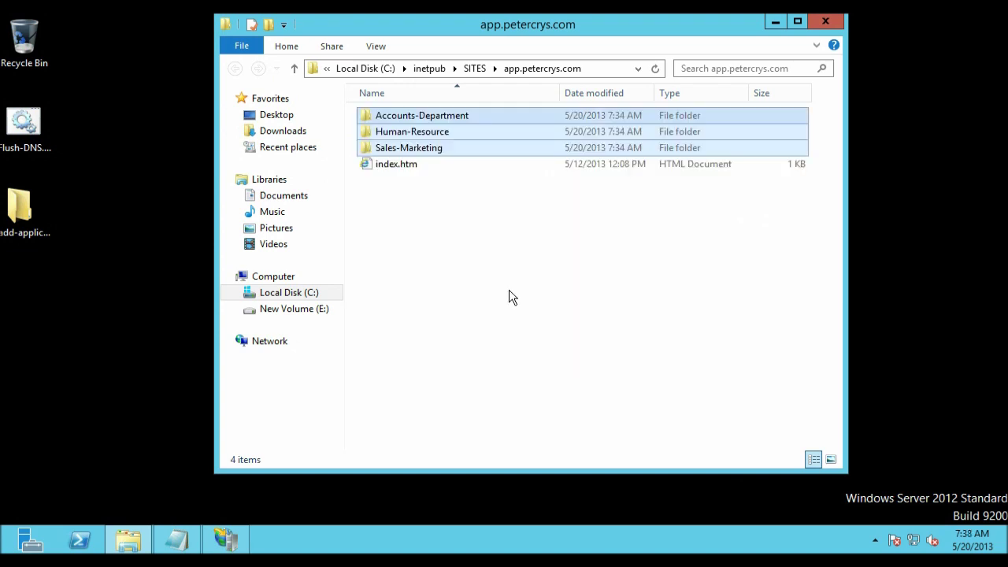
click(471, 271)
click(434, 132)
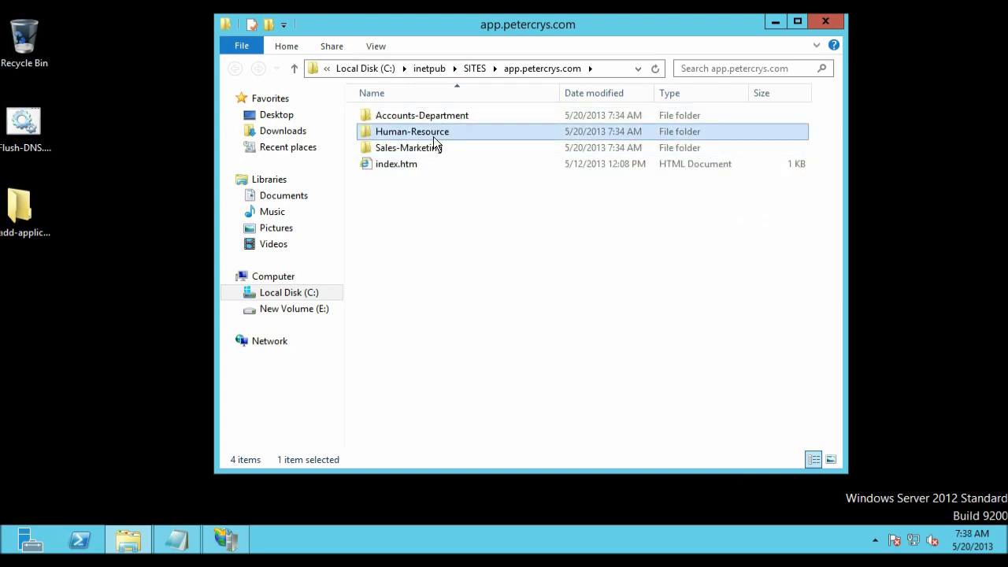
click(436, 149)
click(504, 245)
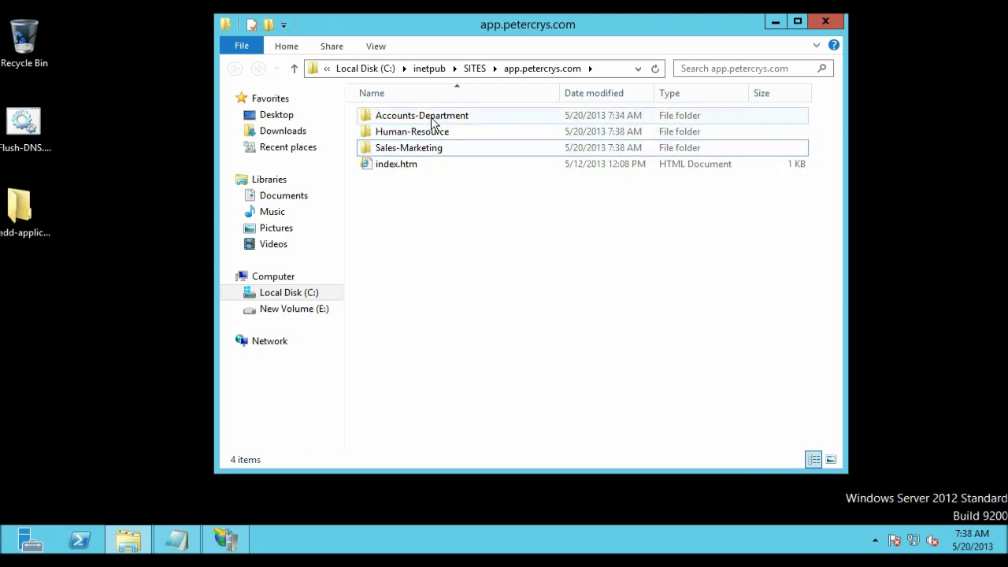
Step: Open the Accounts-Department folder, review the source code of Default.aspx maximized in Notepad, and close the file
double_click(431, 119)
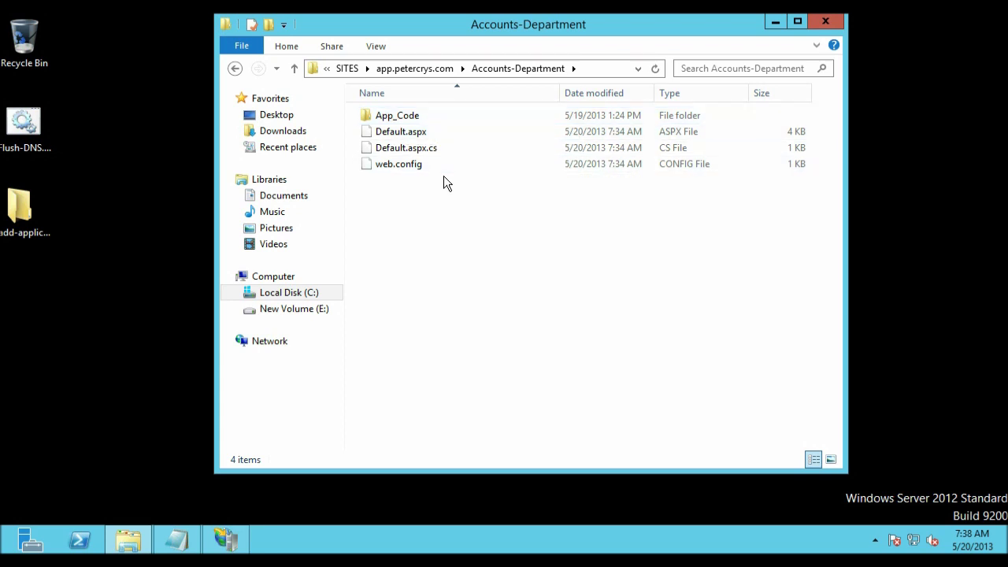
right_click(410, 134)
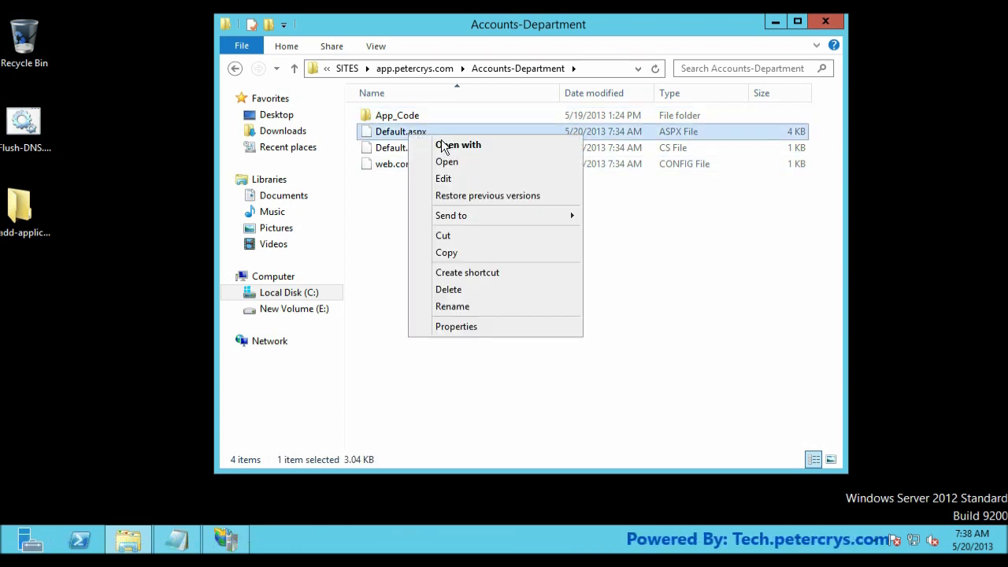
click(453, 179)
double_click(521, 23)
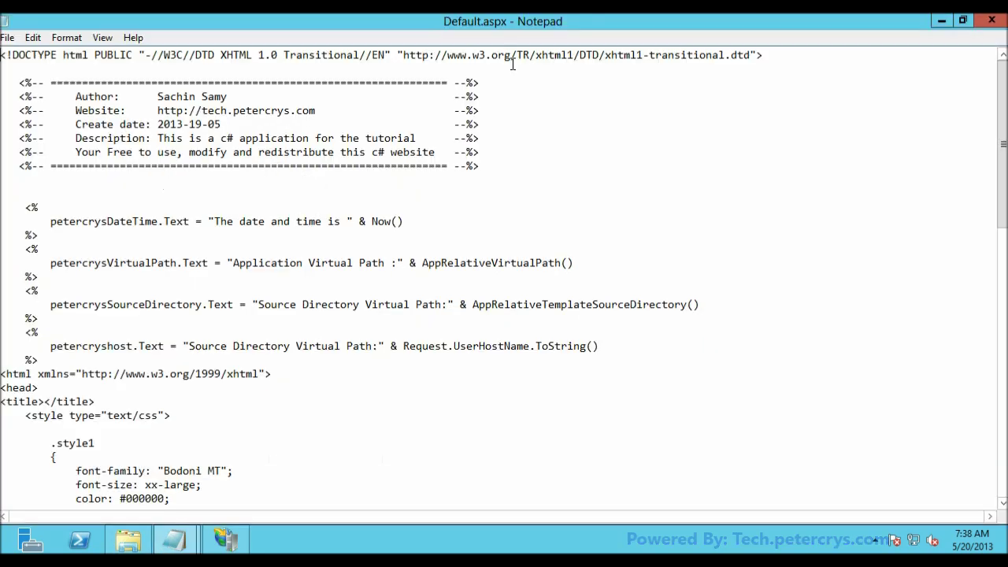
scroll(590, 186, down, 18)
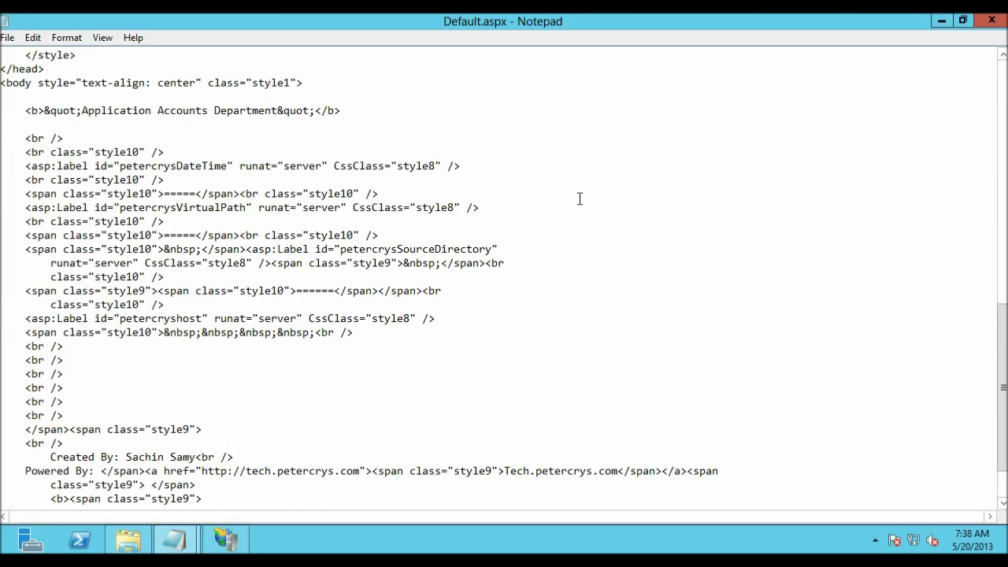
scroll(579, 199, up, 18)
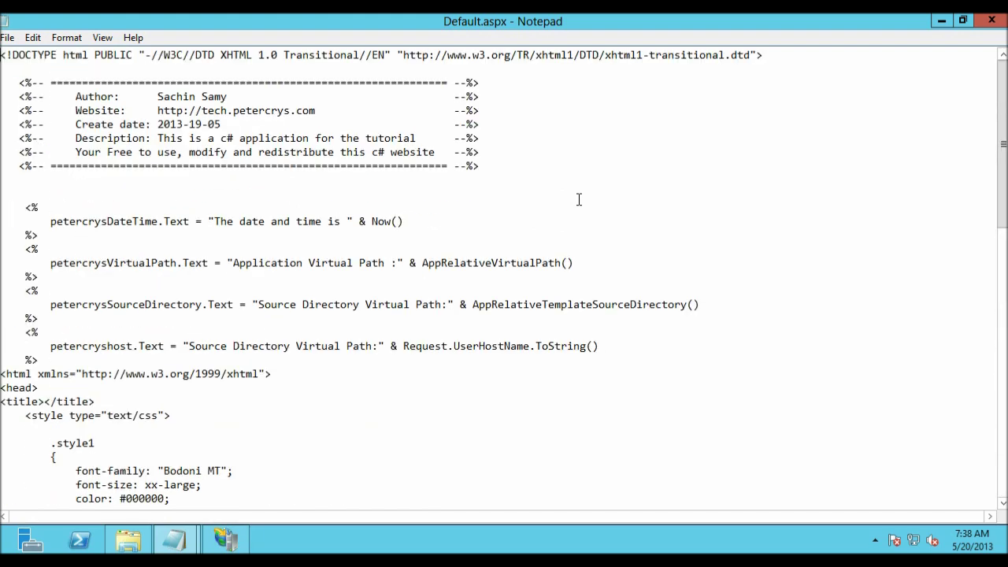
click(992, 21)
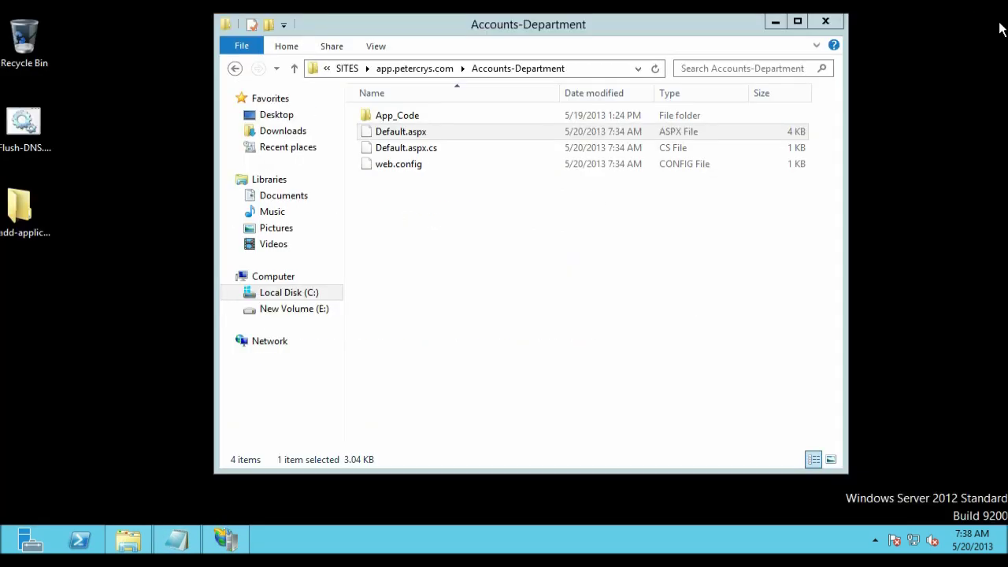
Step: Open the Human-Resource folder, review the source code of its Default.aspx maximized in Notepad, and close the file
click(436, 70)
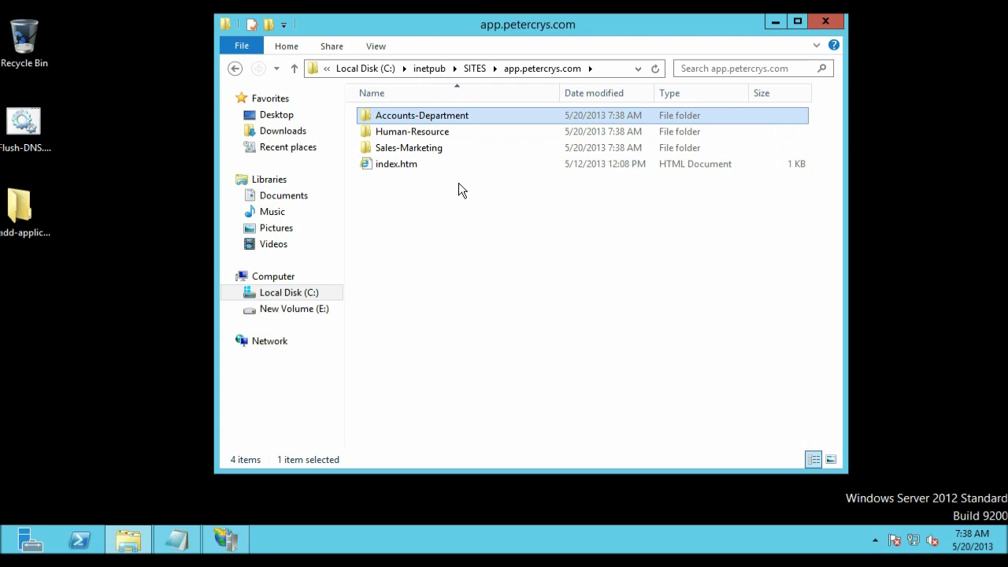
double_click(426, 131)
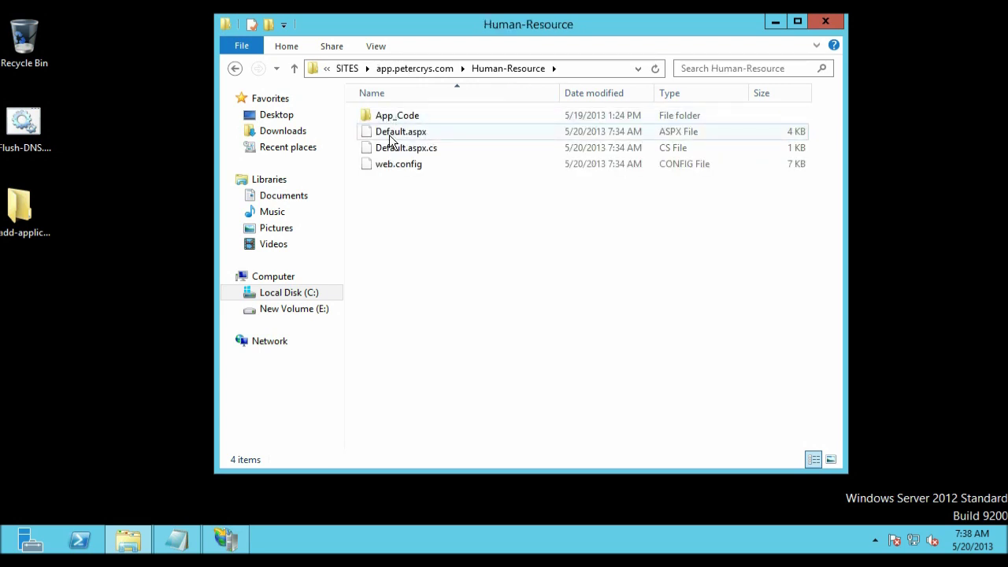
right_click(391, 134)
click(425, 179)
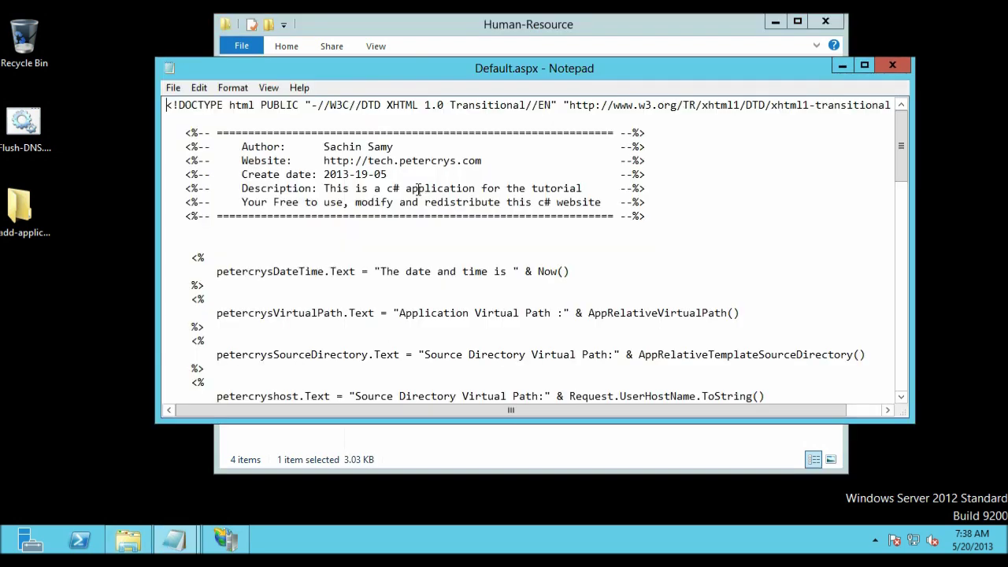
double_click(654, 74)
scroll(628, 203, down, 12)
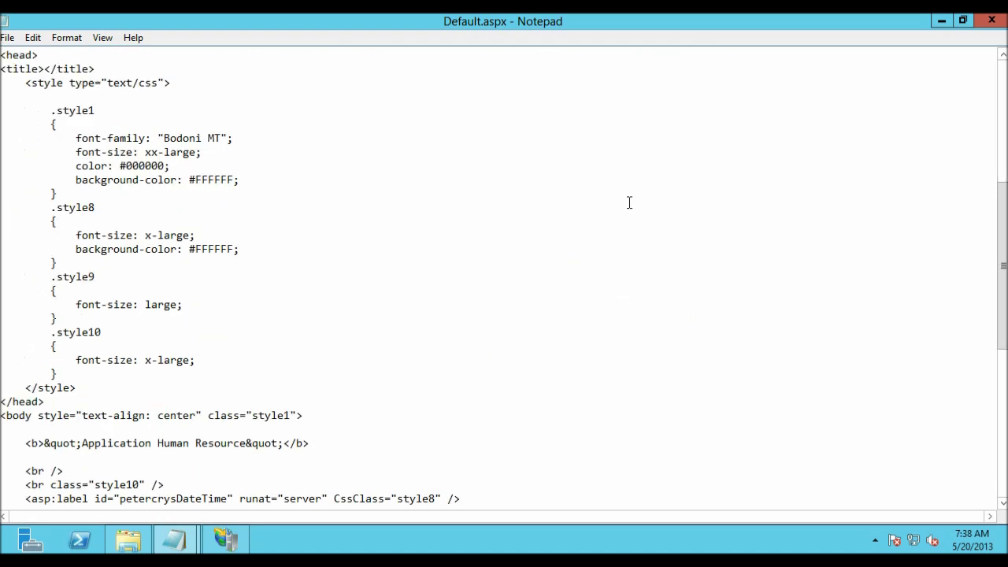
scroll(871, 105, up, 10)
click(992, 20)
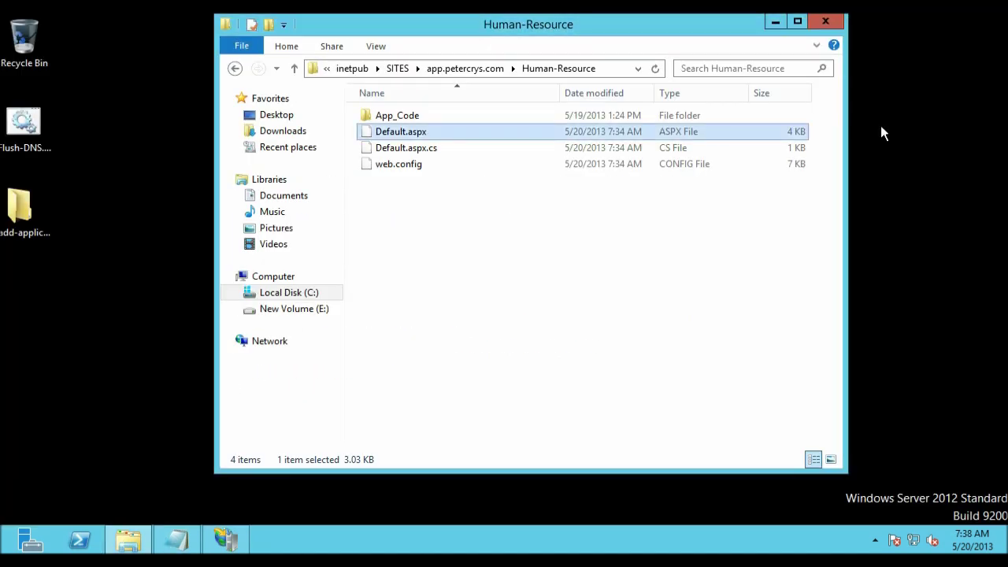
Step: Return to the app.petercrys.com folder and look over the Accounts-Department, Human-Resource and Sales-Marketing folders
click(486, 68)
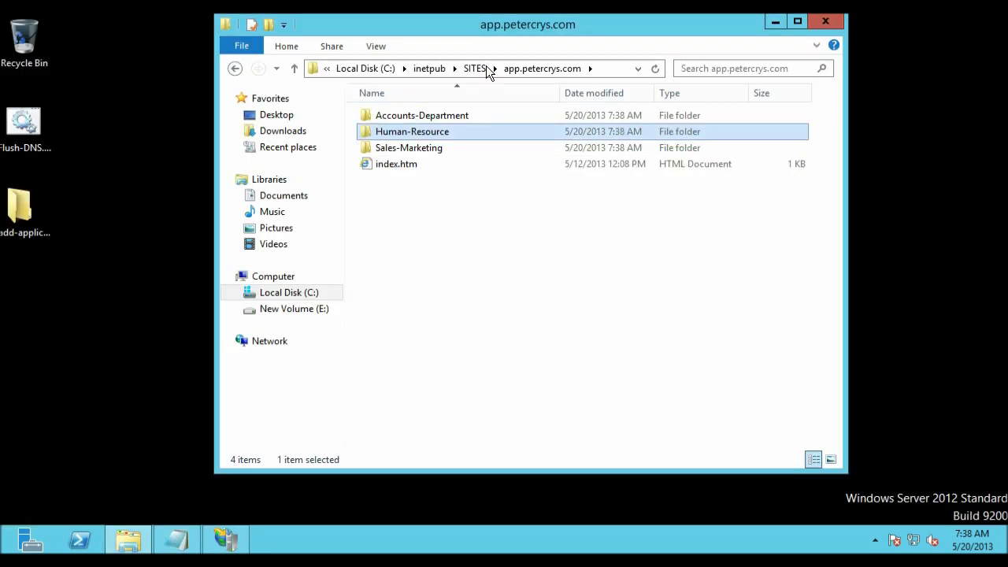
click(448, 116)
click(436, 132)
click(434, 149)
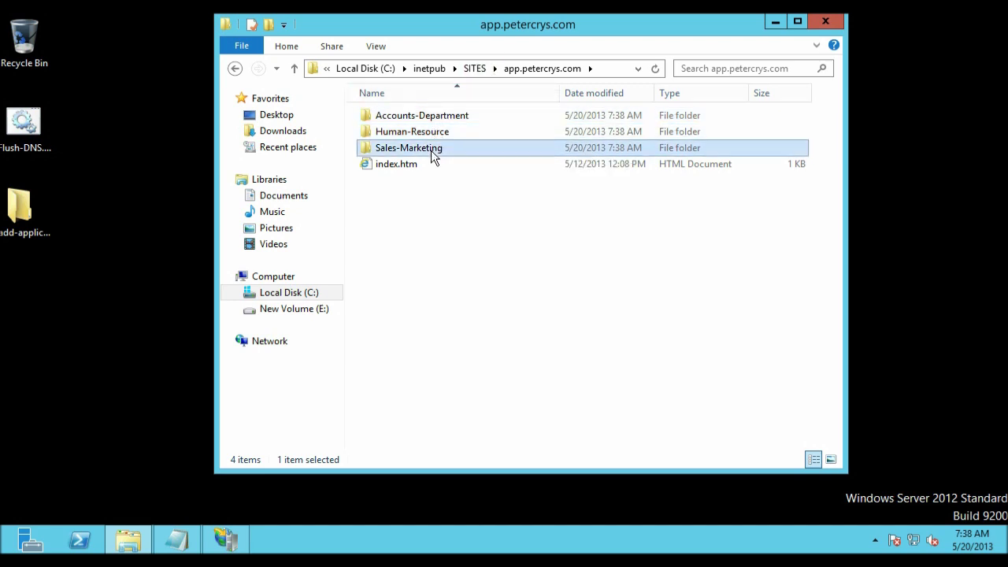
Step: Switch to IIS Manager, refresh the app.petercrys.com site, and check the copied folders listed under it
click(225, 539)
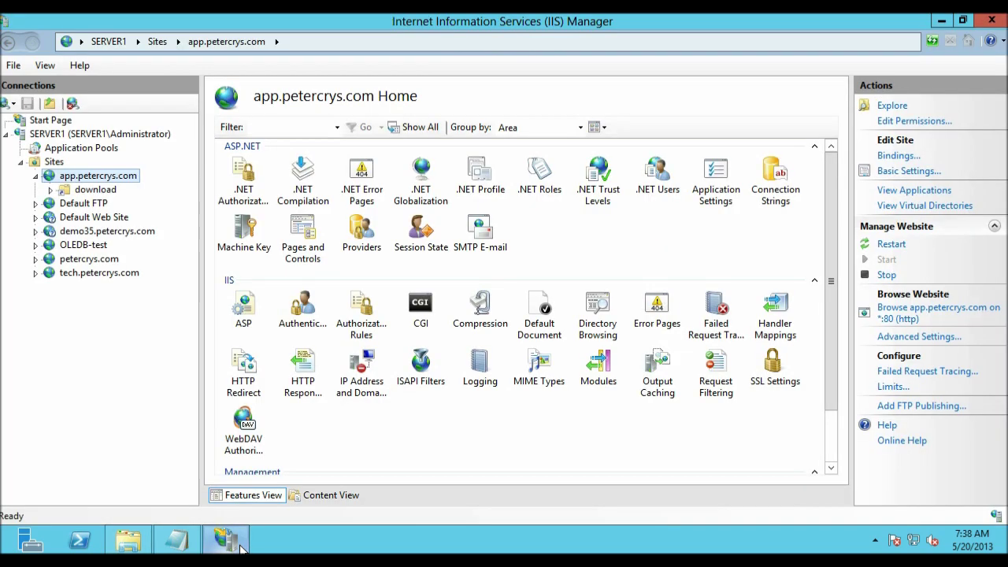
right_click(92, 177)
click(115, 307)
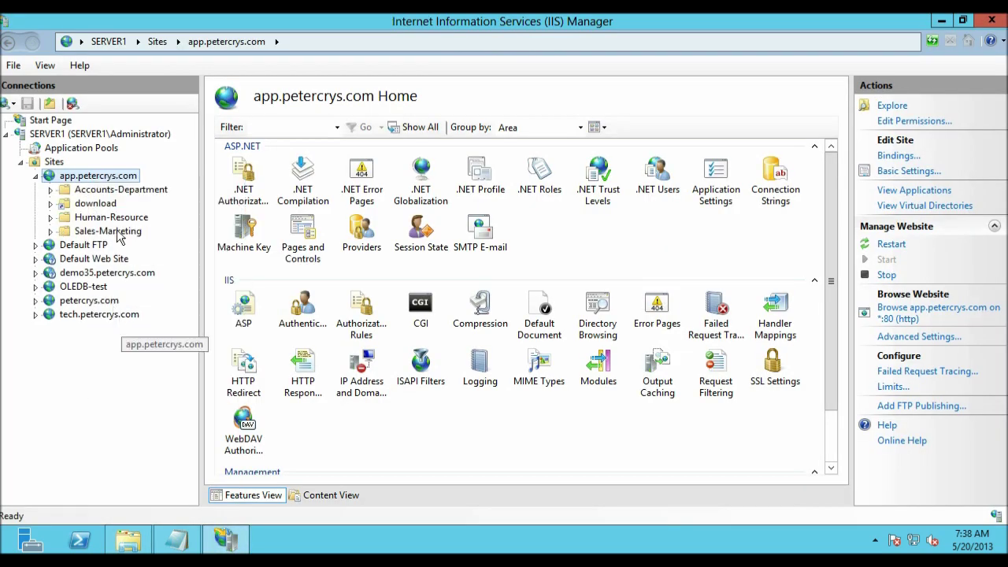
click(125, 193)
click(118, 218)
click(119, 231)
Step: Convert the Accounts-Department folder into an application in the app.petercrys.com pool, copying its alias to the clipboard before confirming
click(114, 192)
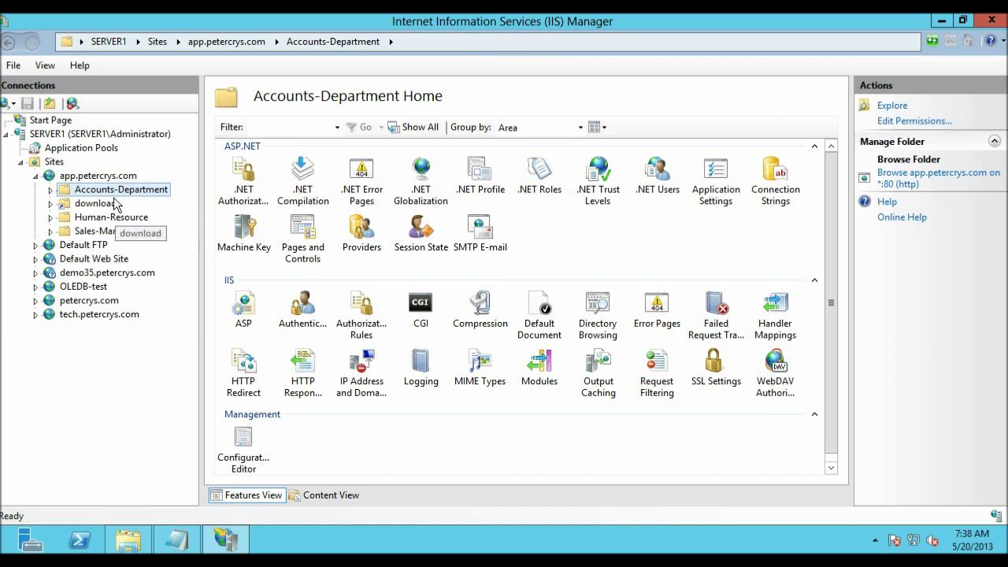
right_click(115, 190)
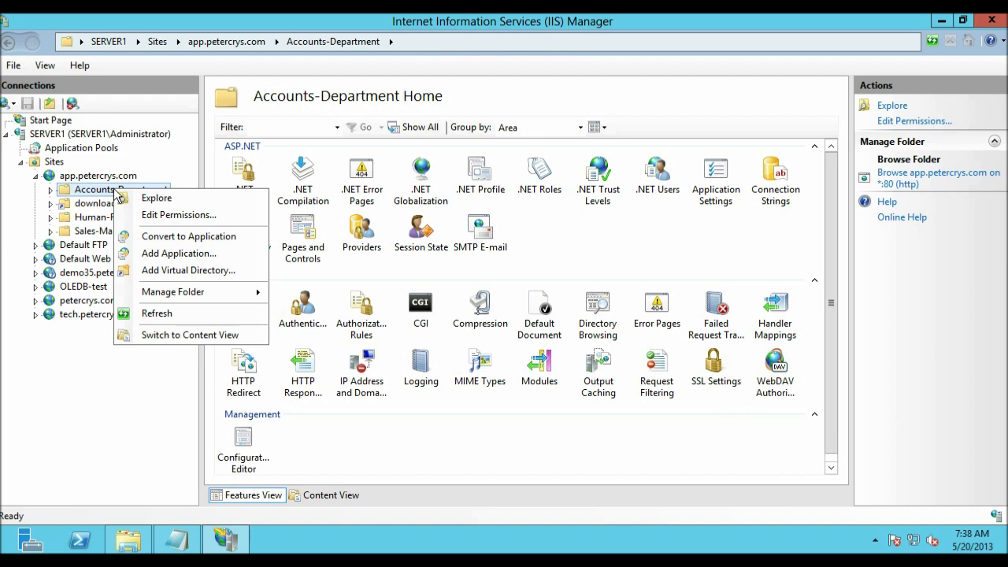
click(180, 239)
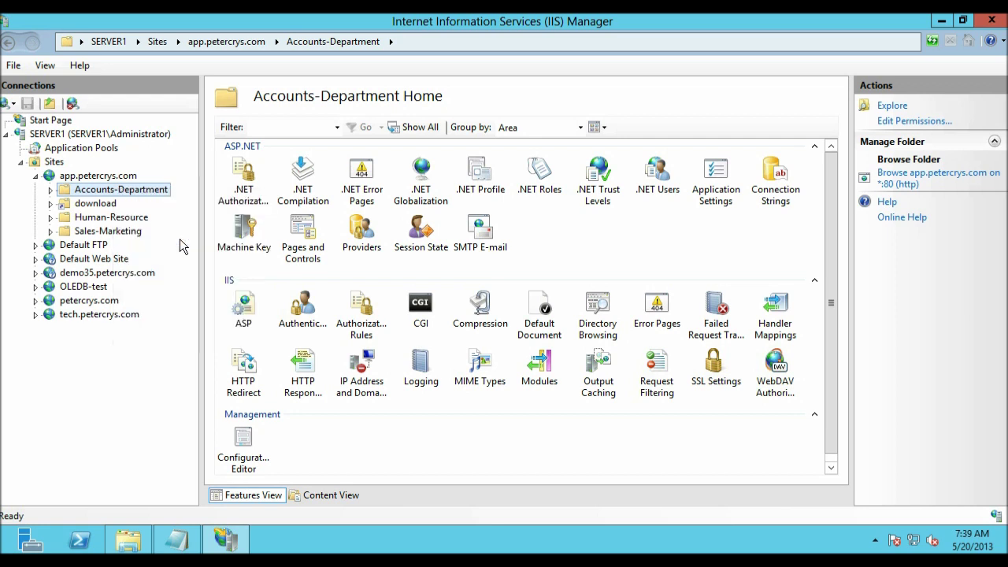
click(432, 233)
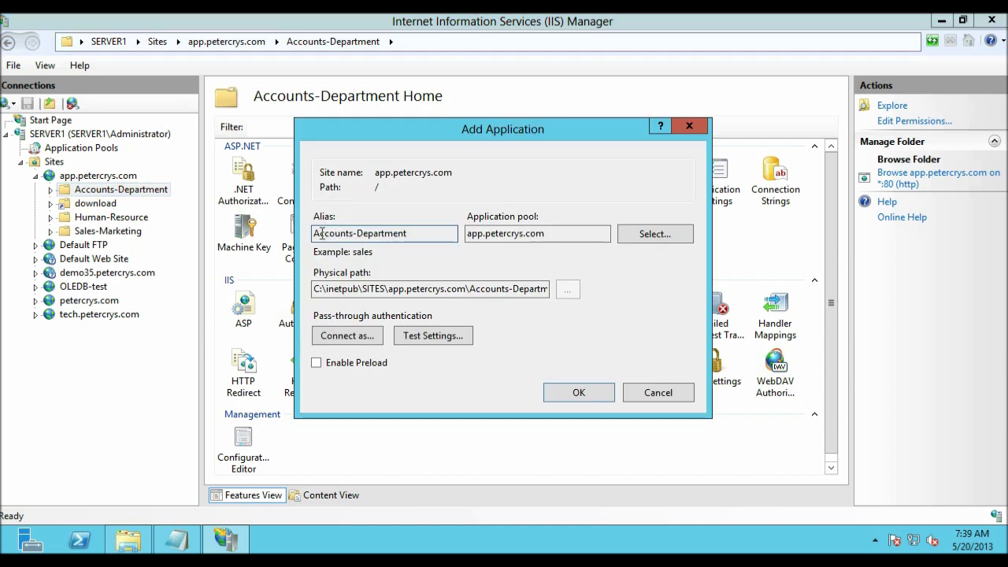
drag(410, 233, 315, 233)
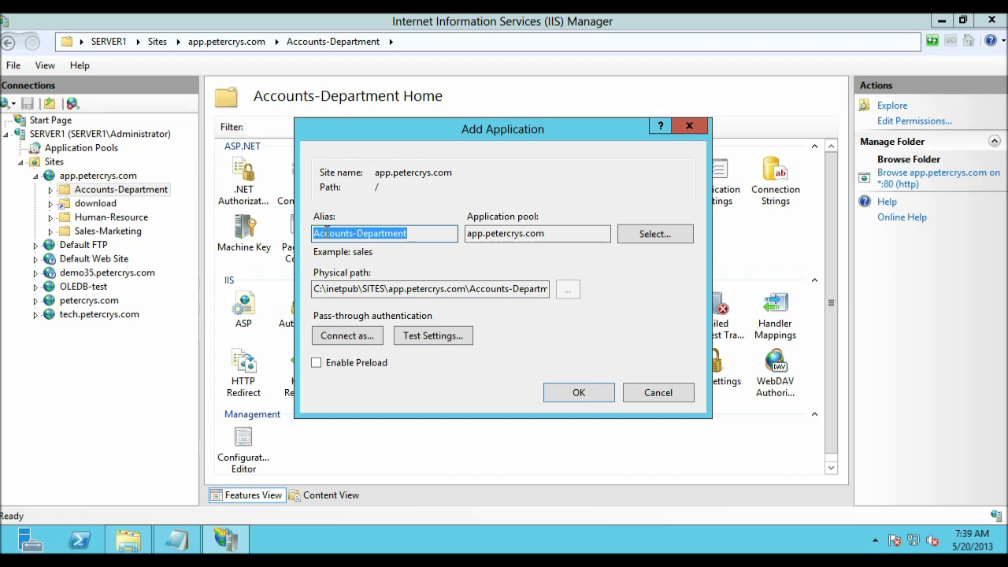
right_click(337, 230)
click(374, 277)
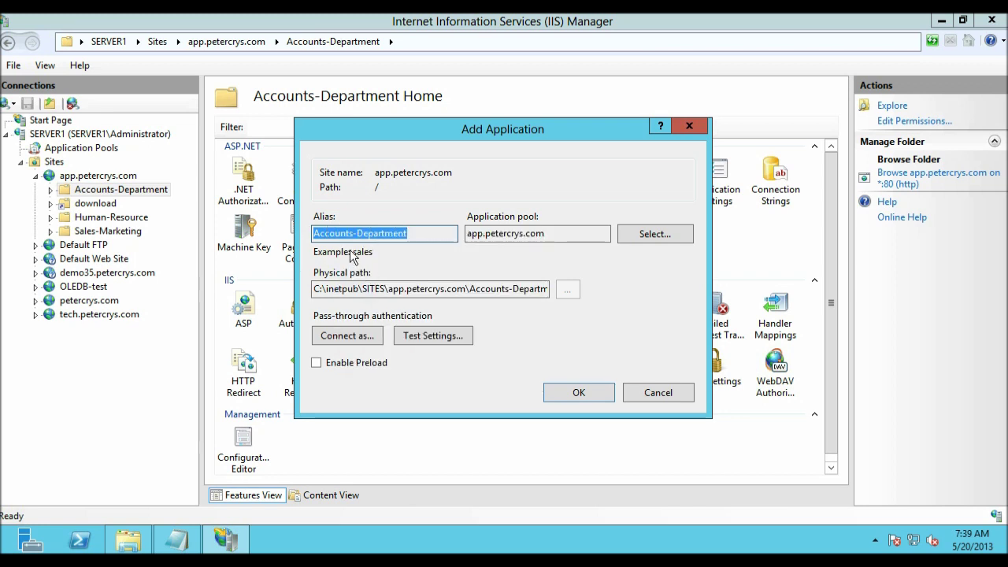
click(435, 232)
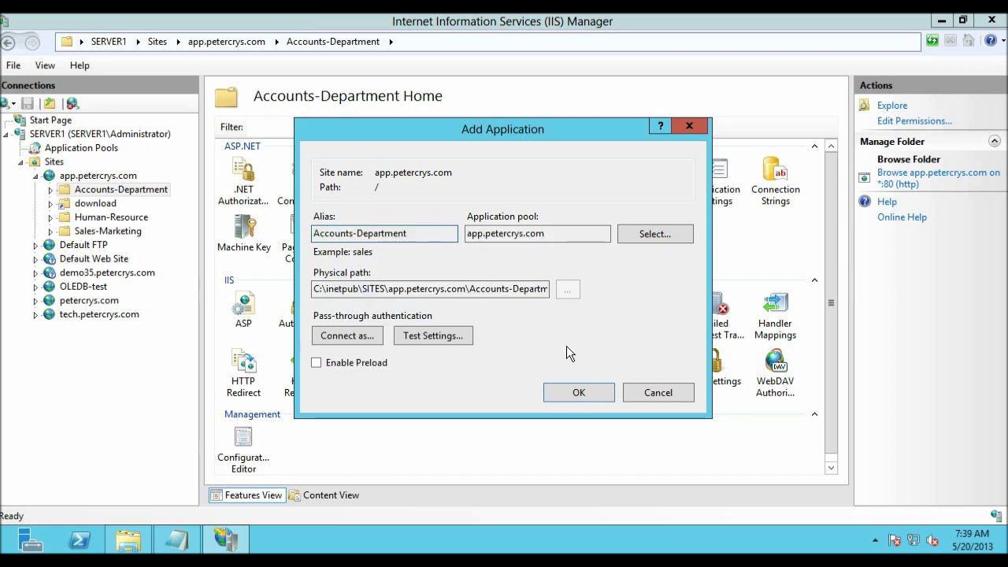
click(580, 392)
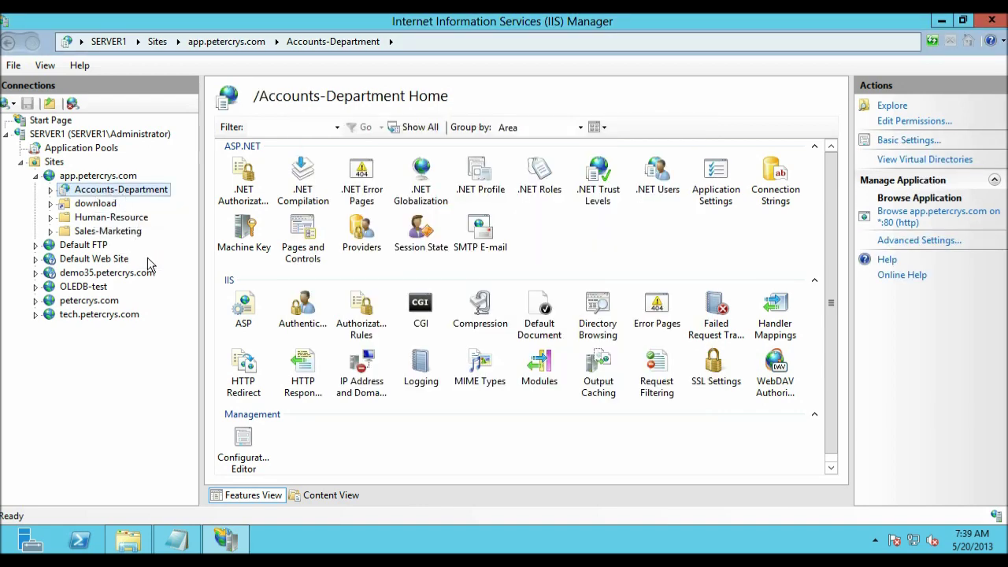
Step: Launch Internet Explorer and load the app.petercrys.com website
key(super)
click(244, 402)
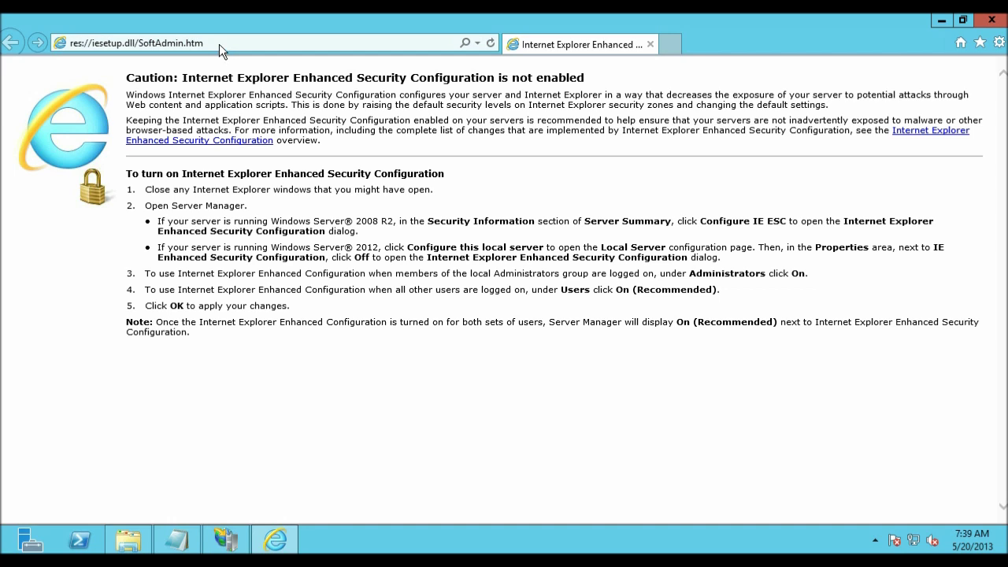
click(219, 44)
text(app.peter)
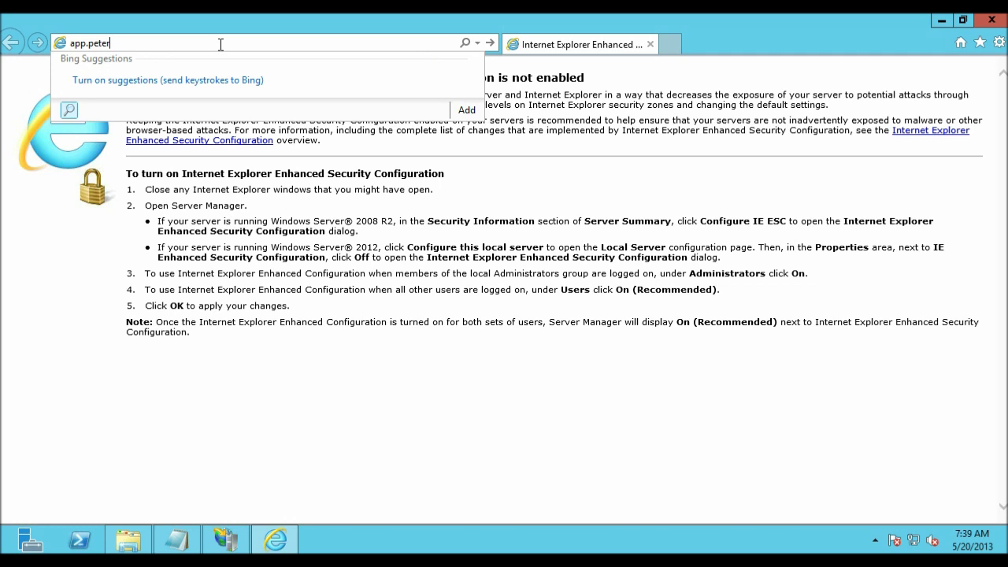
text(crys.com)
key(Return)
Step: Append the copied Accounts-Department alias to the app.petercrys.com address and load the application's page
click(219, 44)
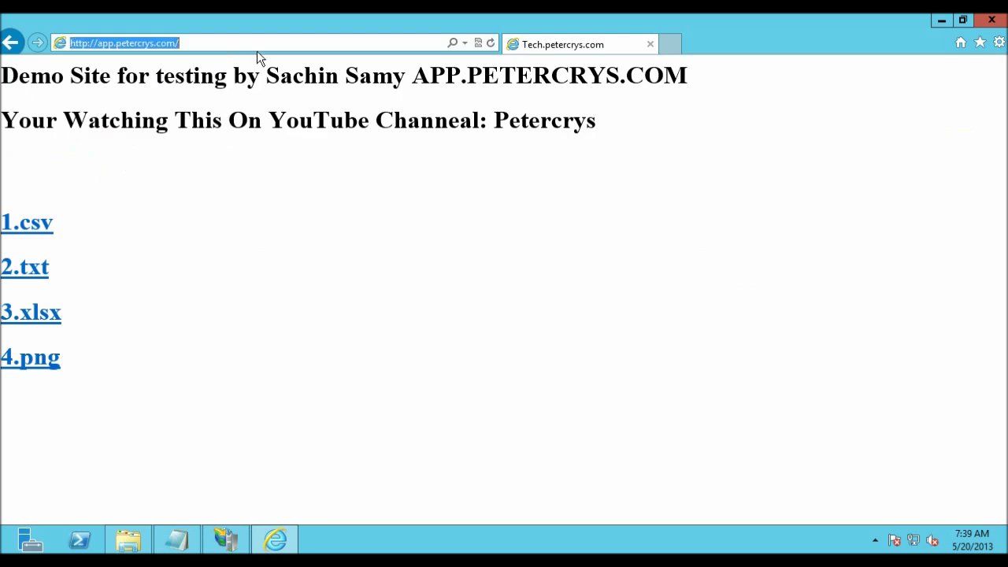
click(288, 46)
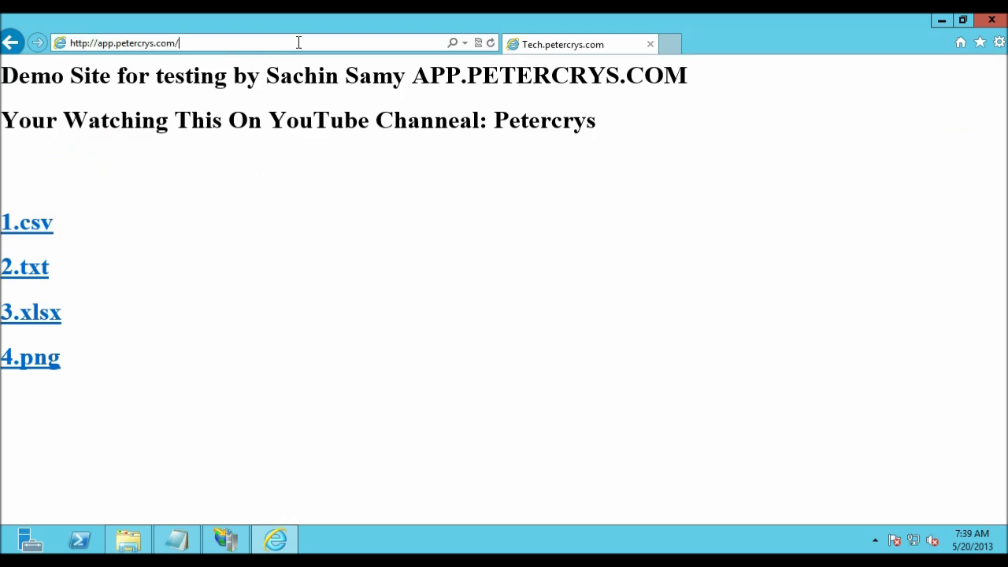
right_click(299, 42)
click(351, 104)
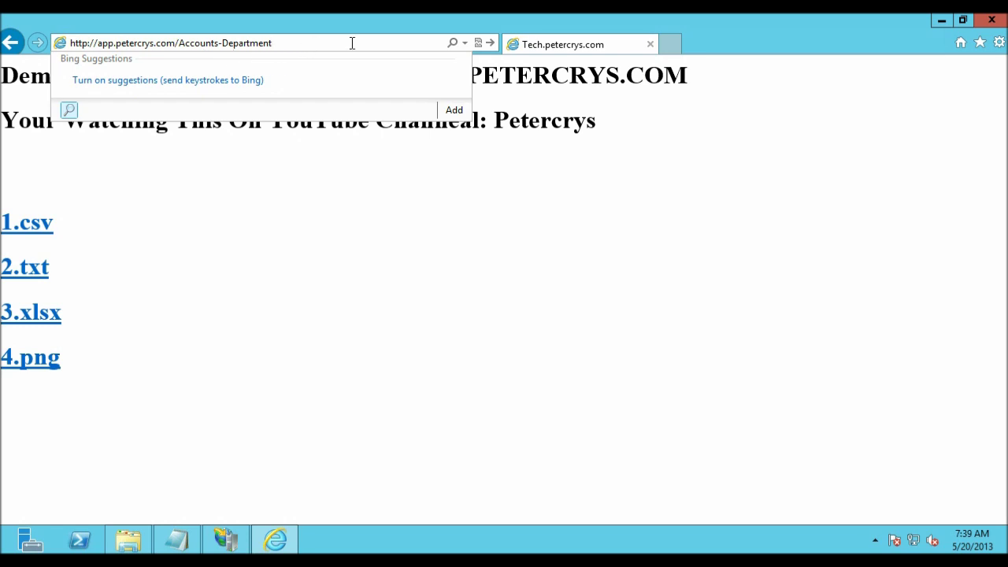
key(Return)
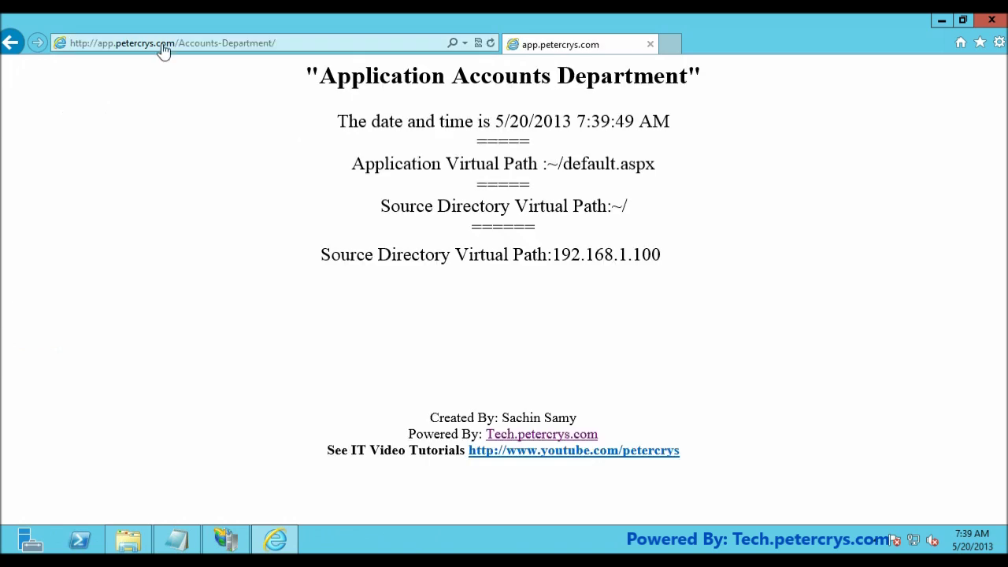
Step: Examine the application page's title, date and time, virtual paths and host address, and close the browser
drag(335, 87, 688, 76)
click(505, 142)
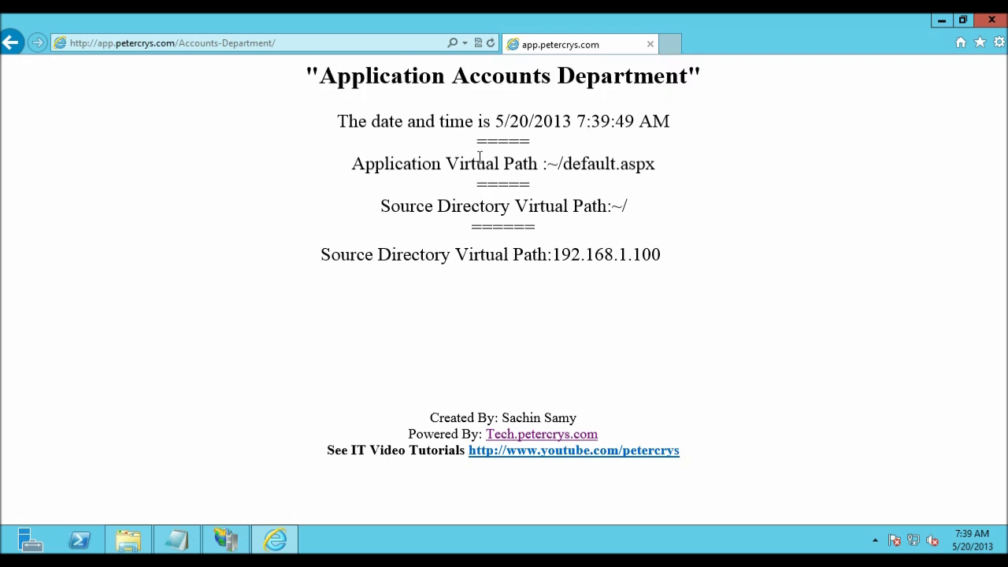
drag(494, 121, 670, 121)
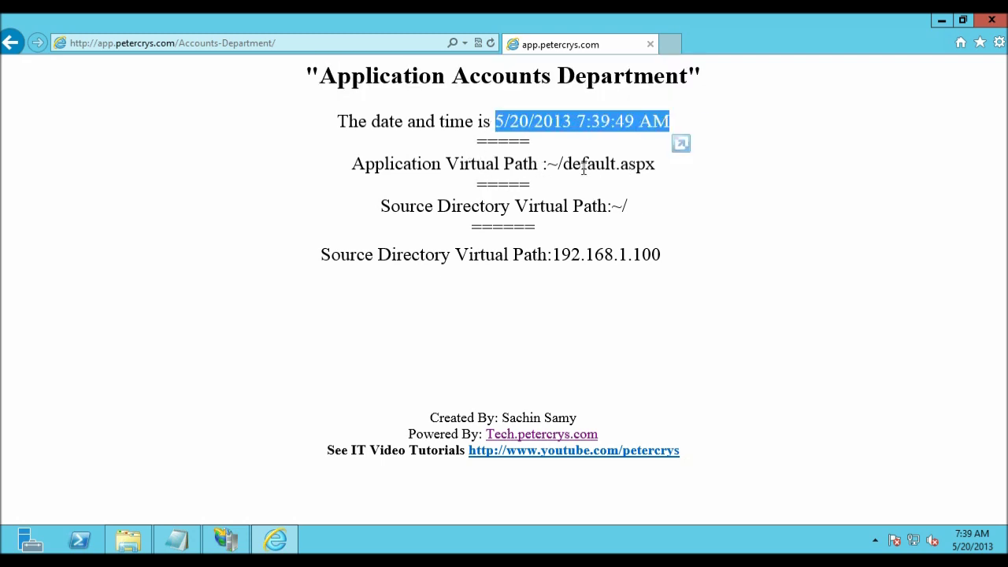
double_click(560, 163)
drag(580, 226, 616, 209)
click(617, 208)
double_click(622, 206)
click(587, 254)
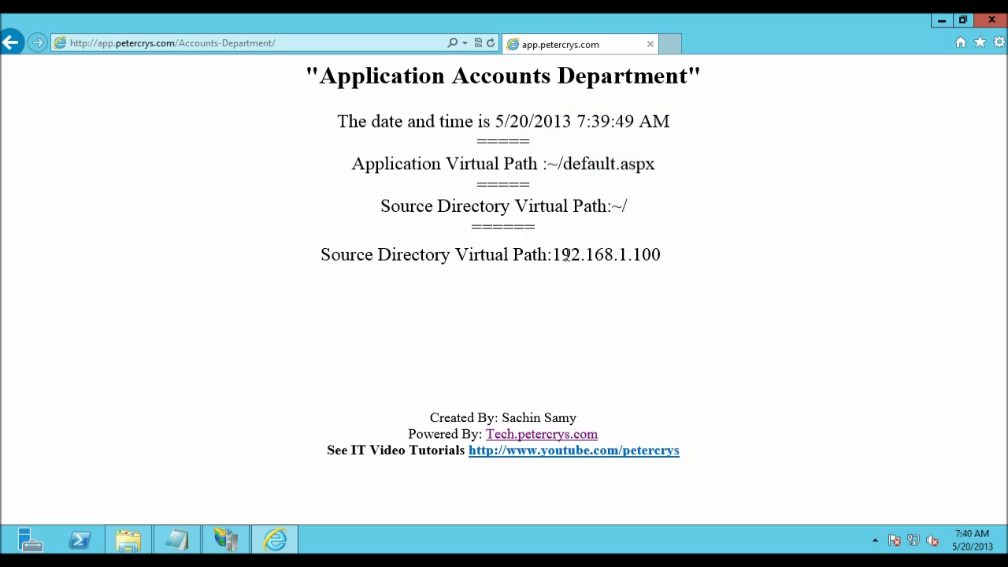
drag(555, 254, 666, 253)
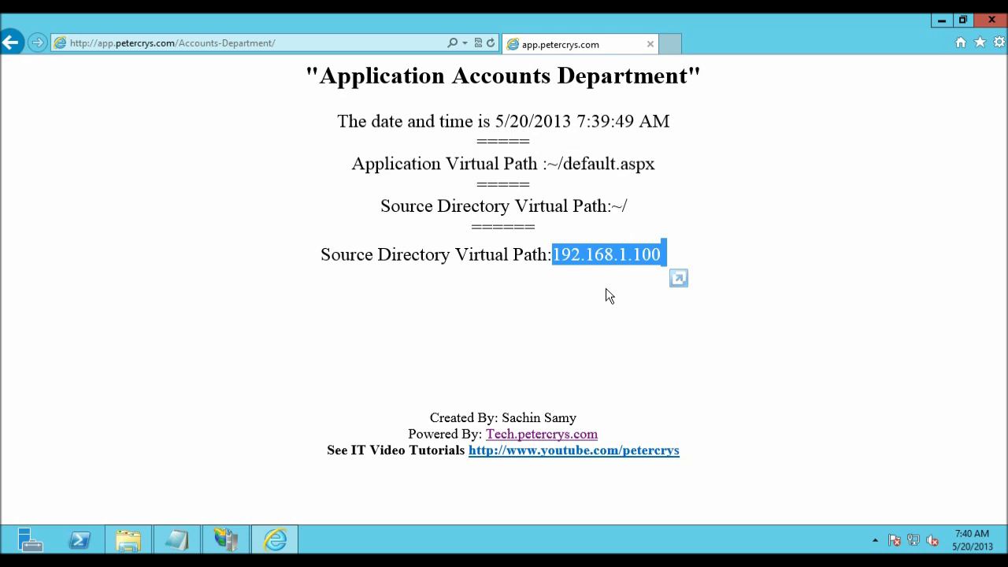
click(583, 291)
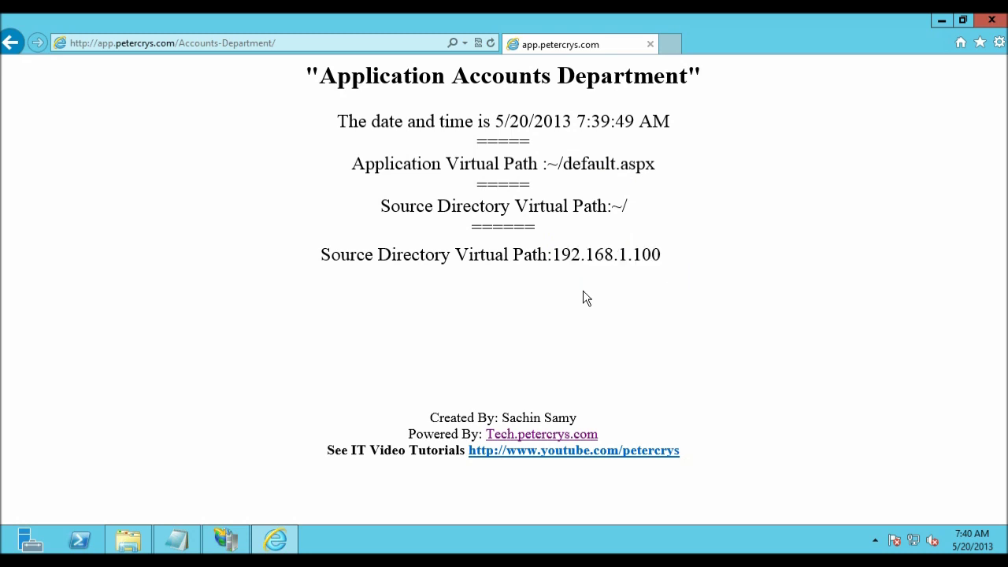
drag(554, 254, 661, 256)
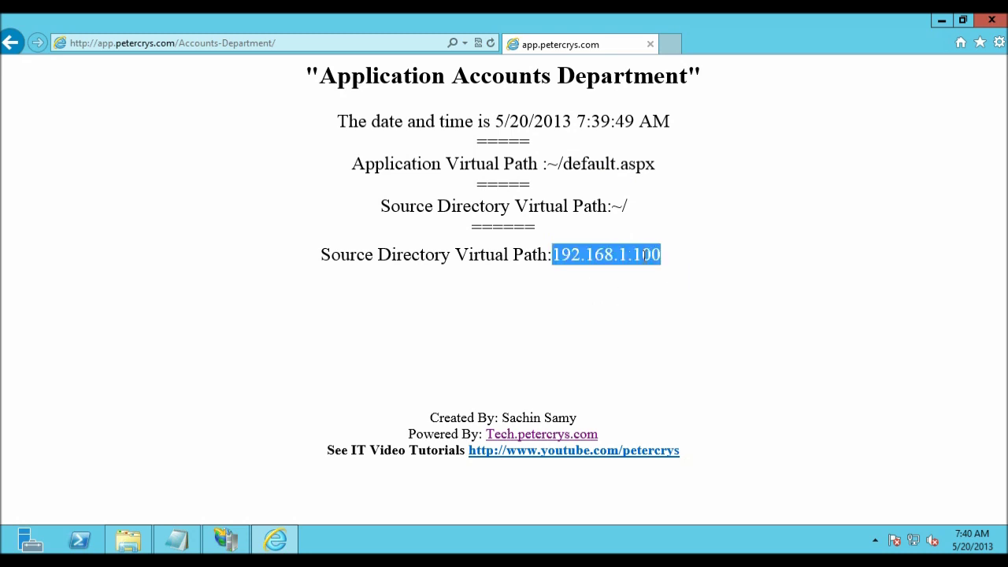
click(736, 284)
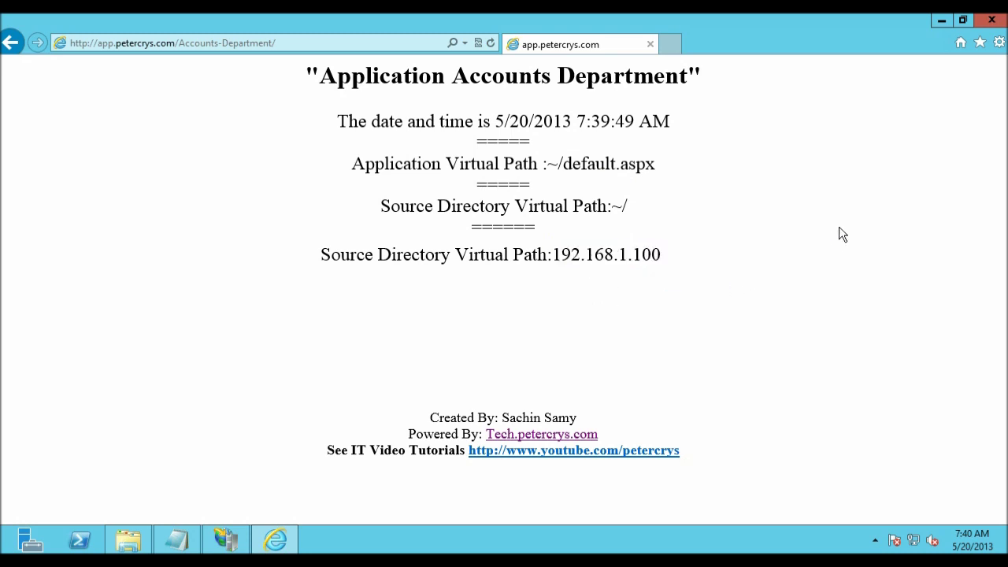
click(991, 24)
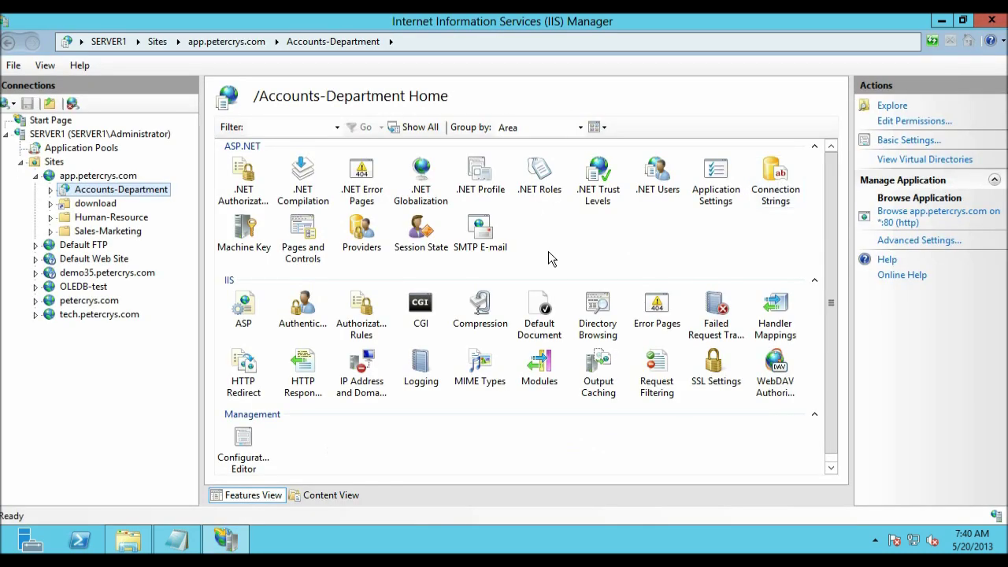
Step: Remove the Accounts-Department application from the app.petercrys.com site and confirm the removal
right_click(126, 190)
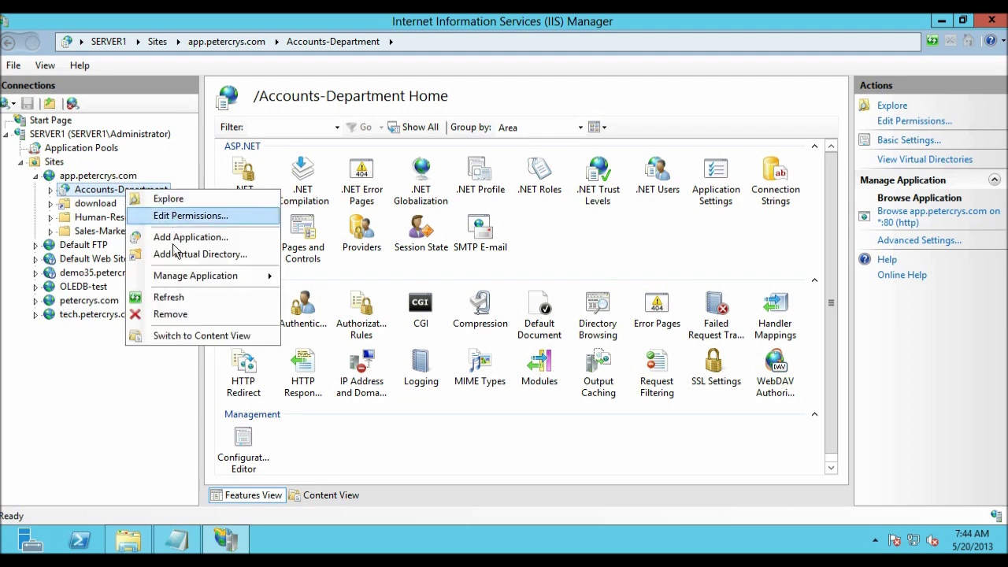
click(168, 313)
click(484, 331)
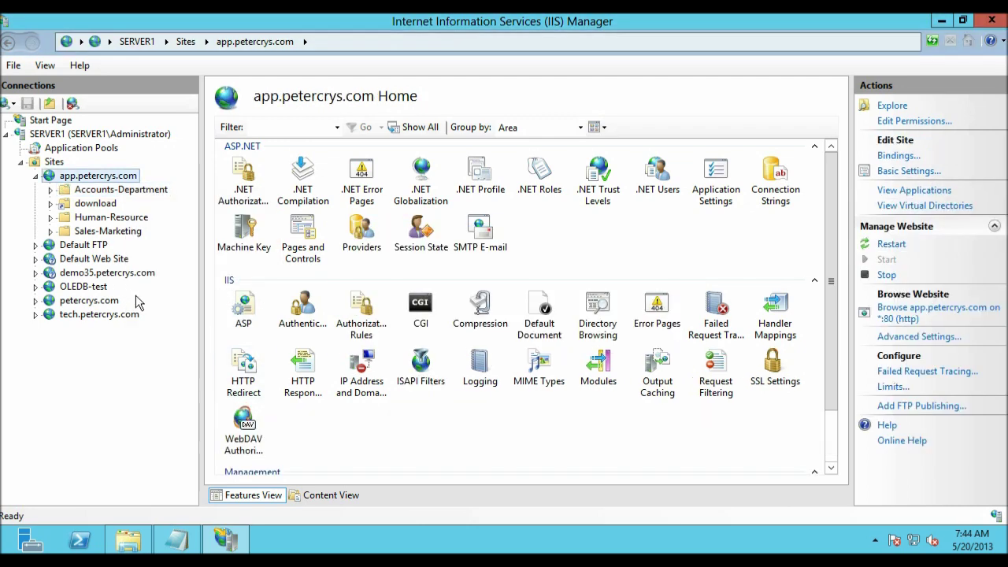
Step: Start adding an application to the app.petercrys.com site and set its alias to accounts
right_click(76, 181)
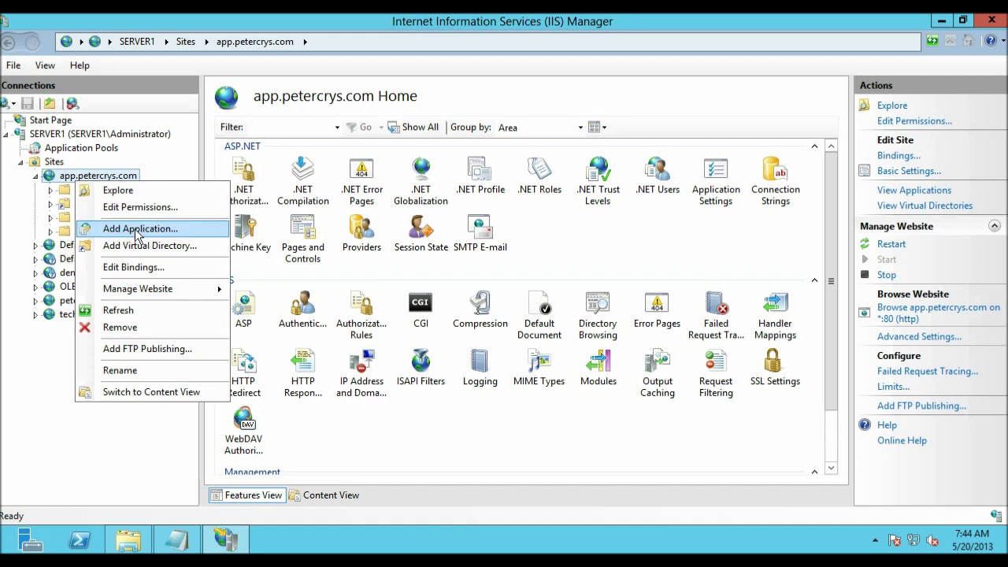
click(137, 229)
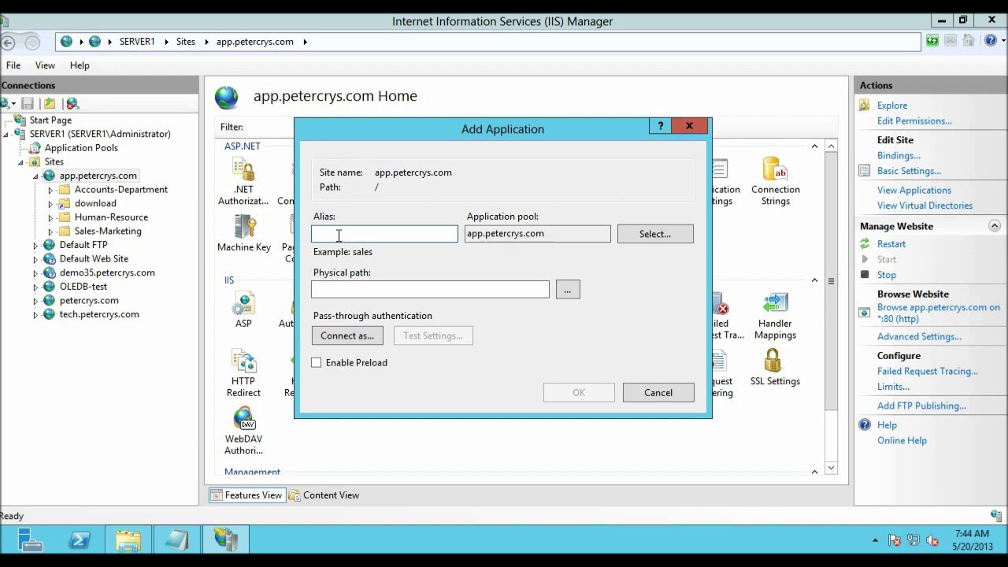
text(accounts)
click(408, 289)
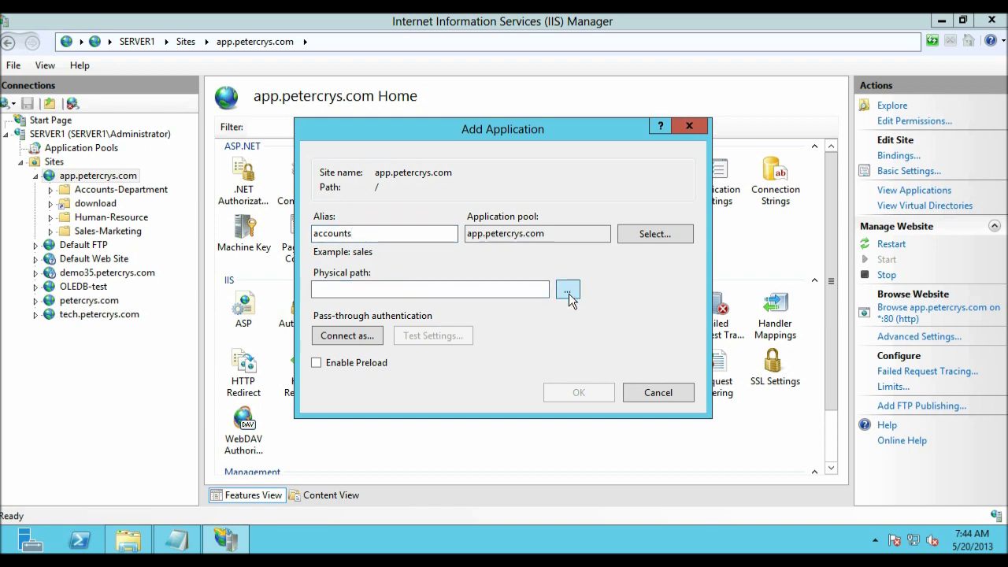
Step: Set the accounts application's physical path to C:\inetpub\SITES\app.petercrys.com\Accounts-Department and create the application
click(568, 291)
click(428, 299)
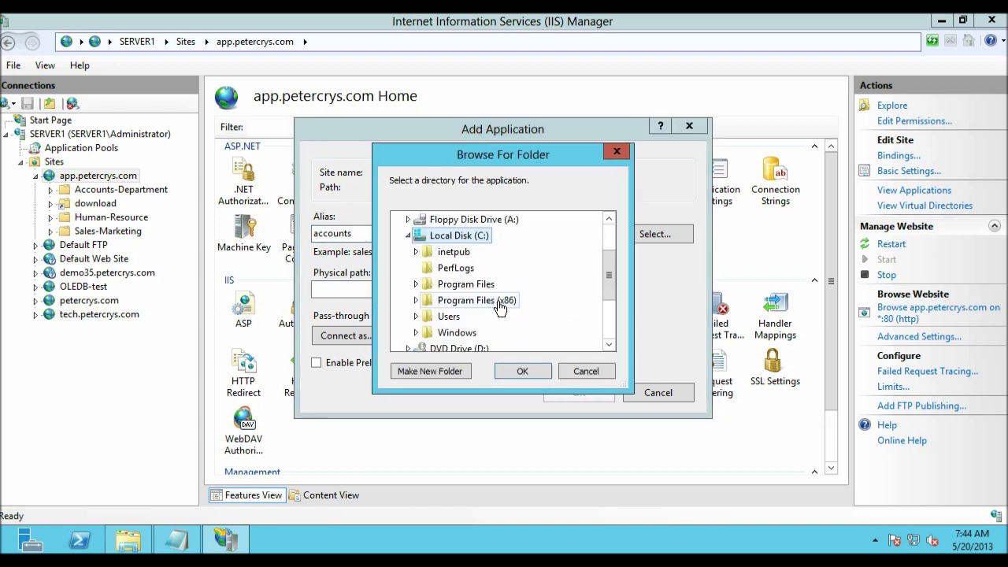
double_click(455, 253)
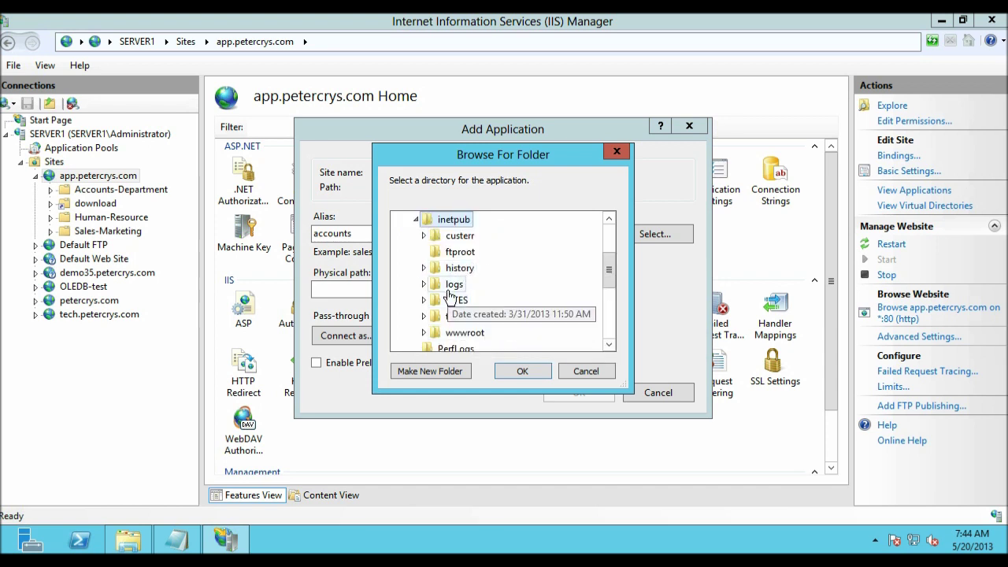
double_click(453, 285)
scroll(457, 315, down, 5)
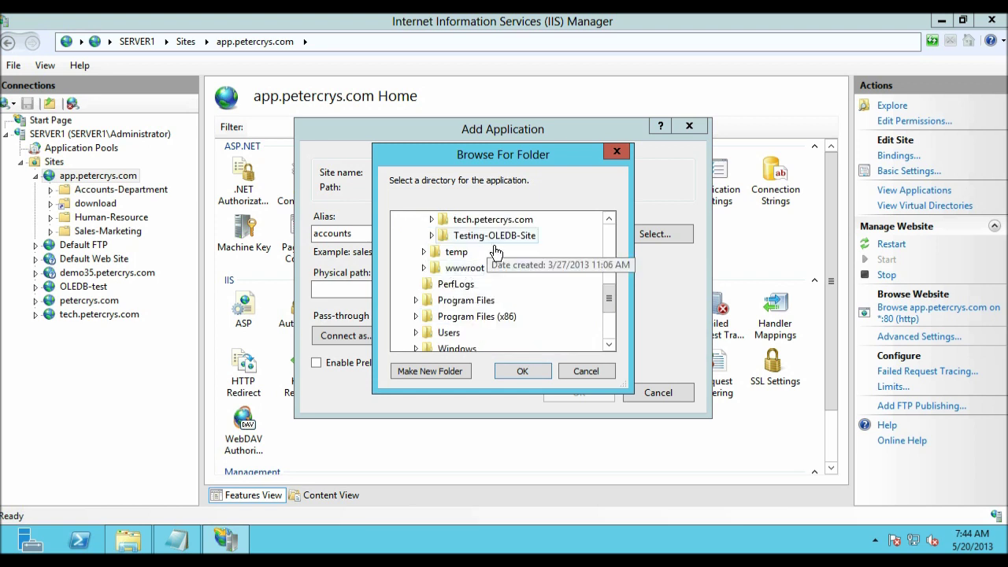
scroll(490, 272, up, 3)
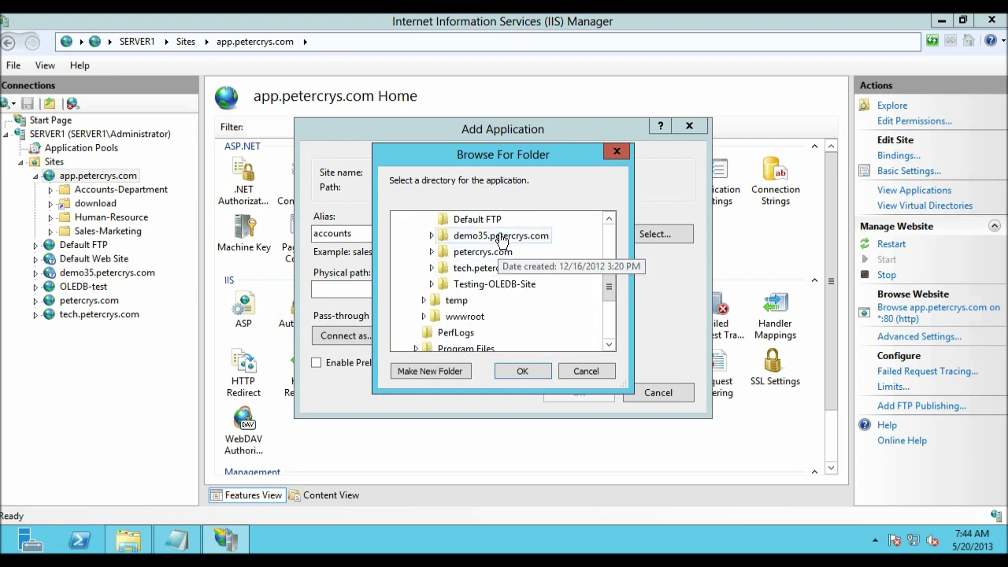
double_click(493, 254)
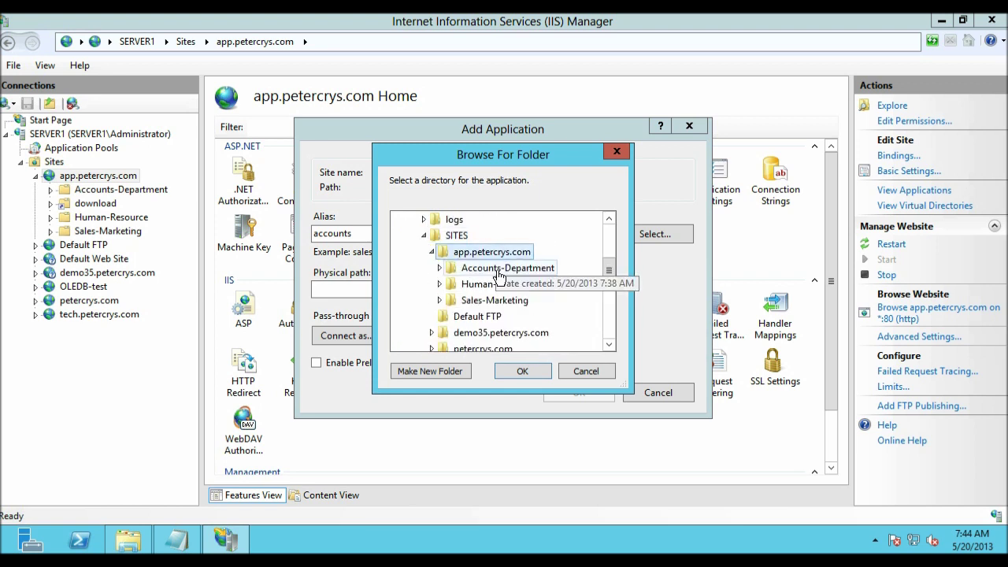
click(504, 269)
click(523, 371)
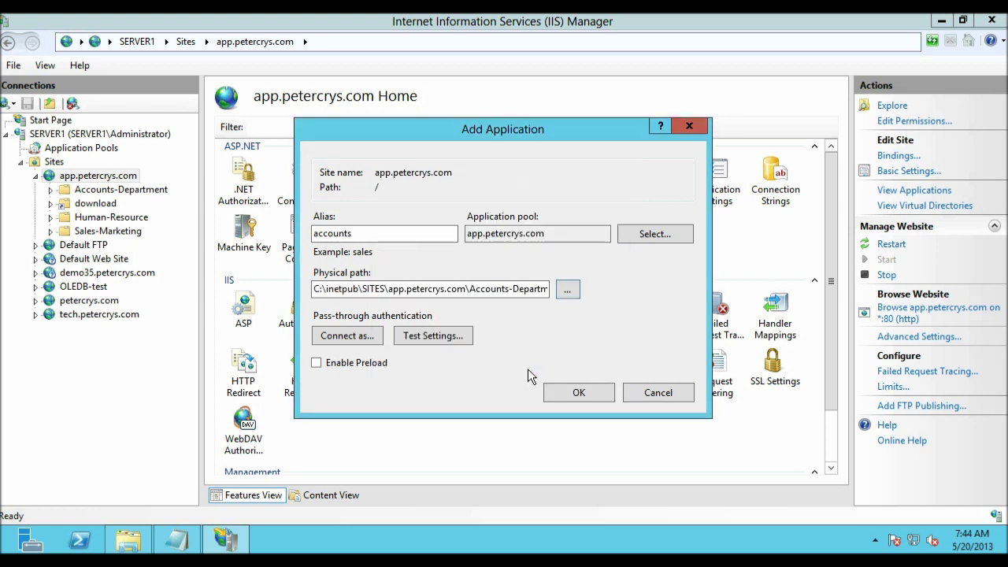
click(579, 392)
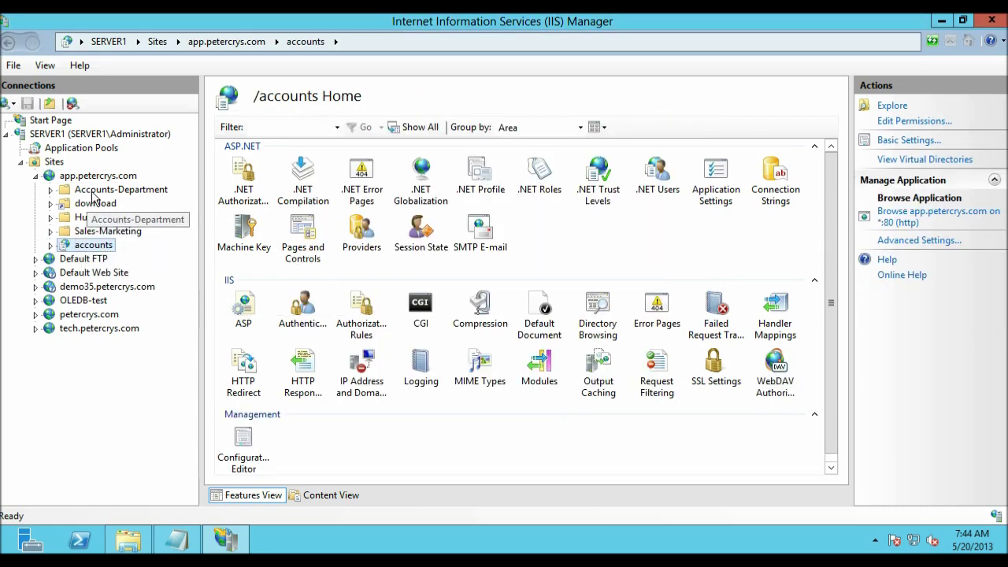
Step: Start adding another application to the app.petercrys.com site with the alias hr
click(107, 219)
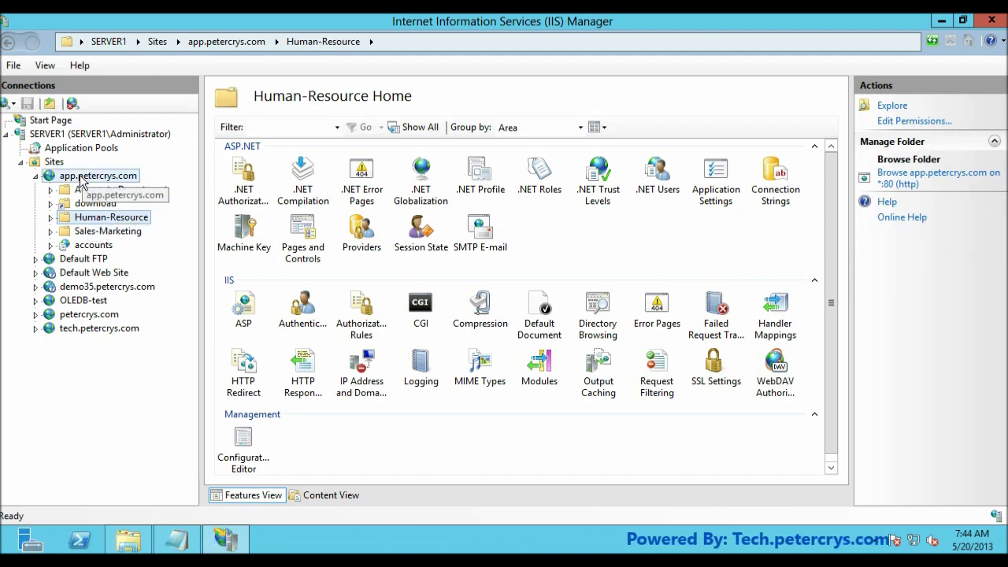
right_click(82, 181)
click(82, 223)
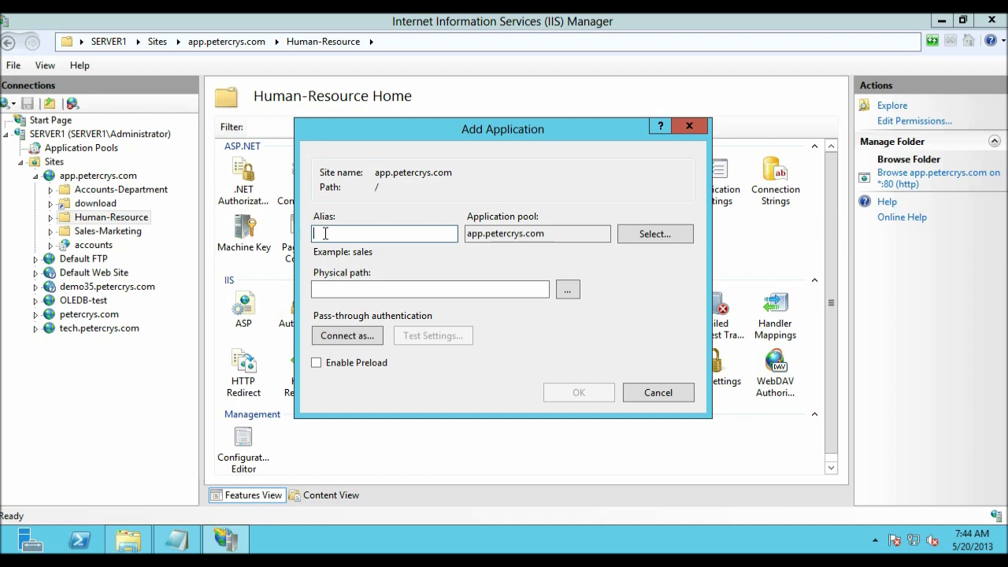
text(hr)
Step: Set the hr application's physical path to C:\inetpub\SITES\app.petercrys.com\Human-Resource and create the application
click(567, 289)
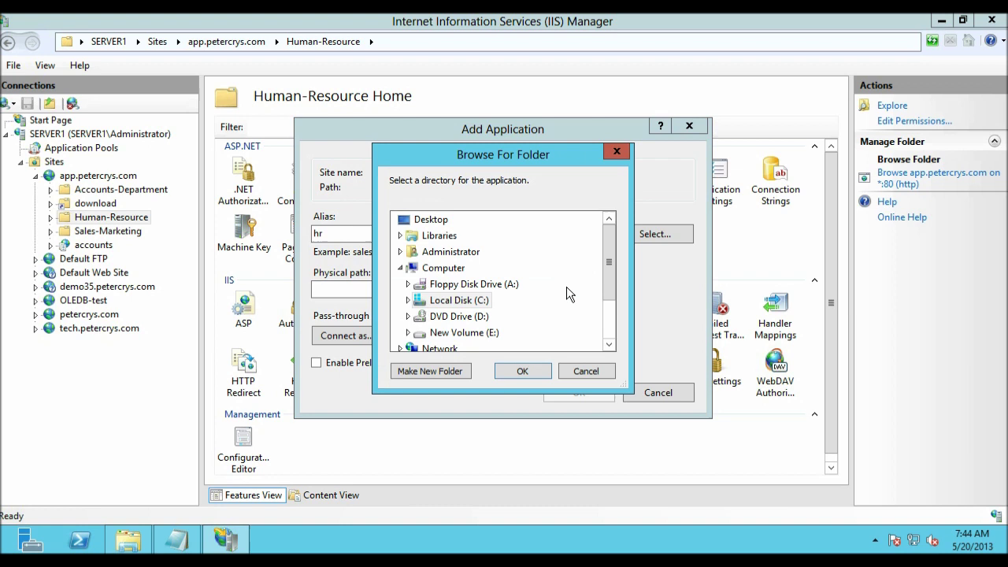
click(438, 300)
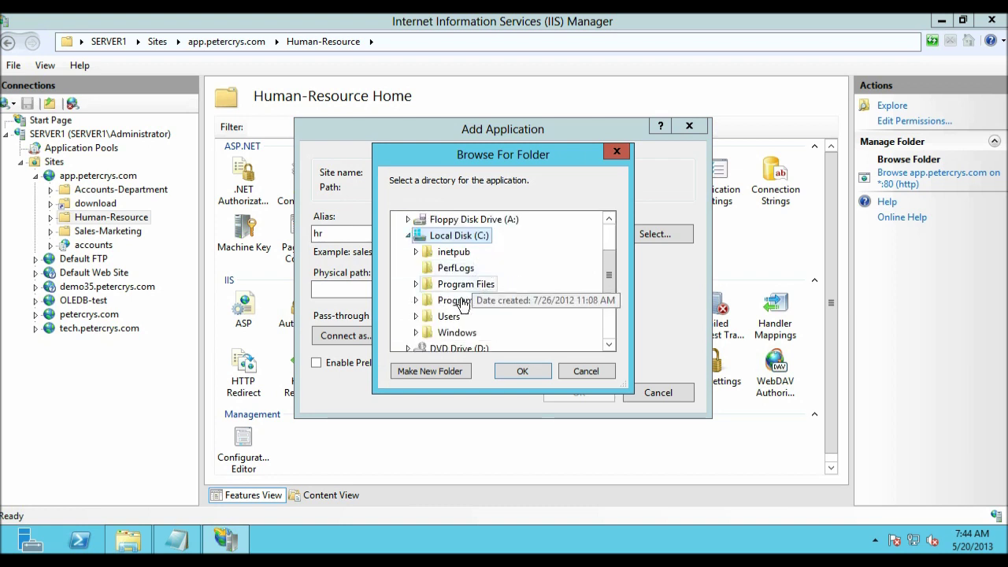
click(416, 251)
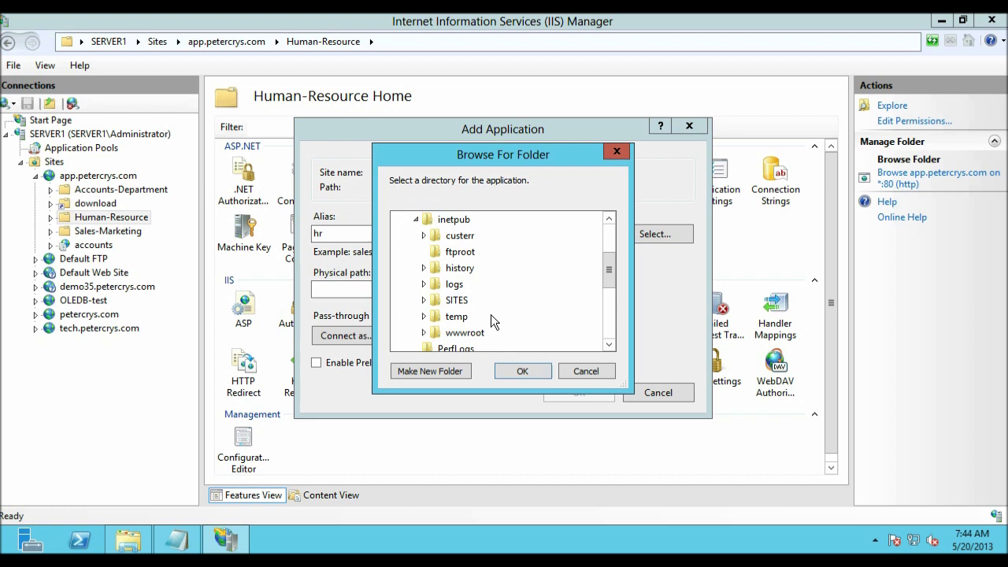
double_click(462, 301)
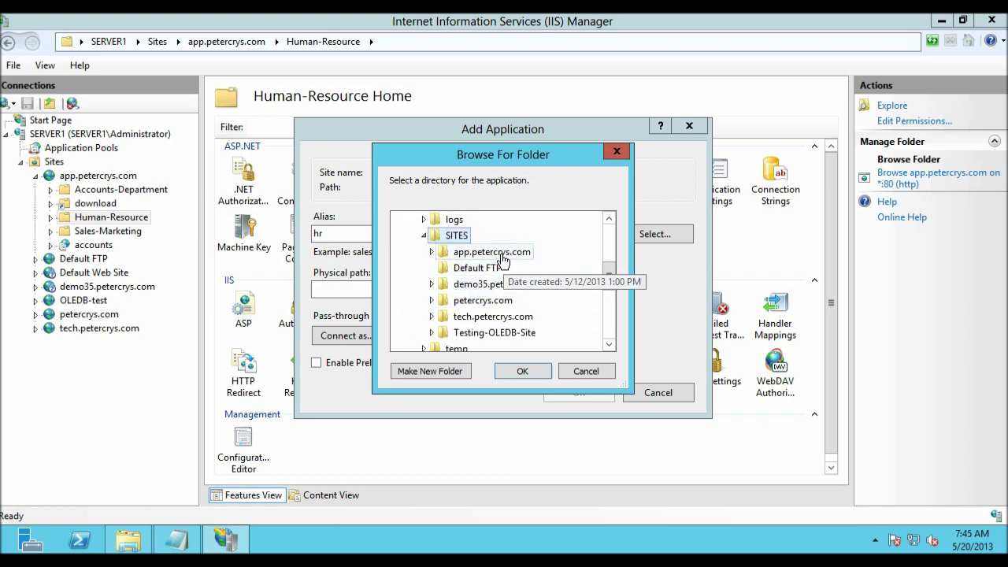
double_click(504, 252)
double_click(498, 283)
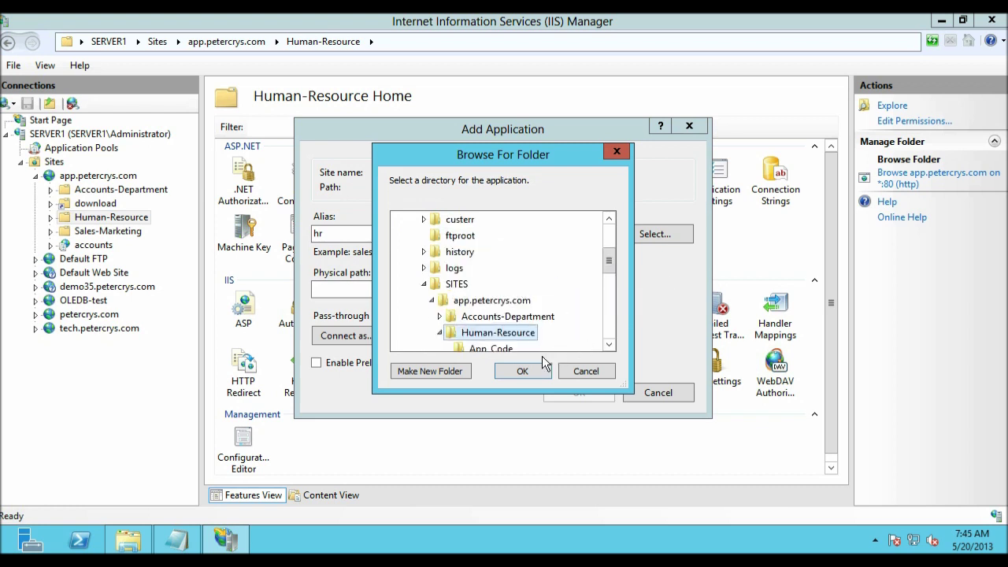
click(523, 370)
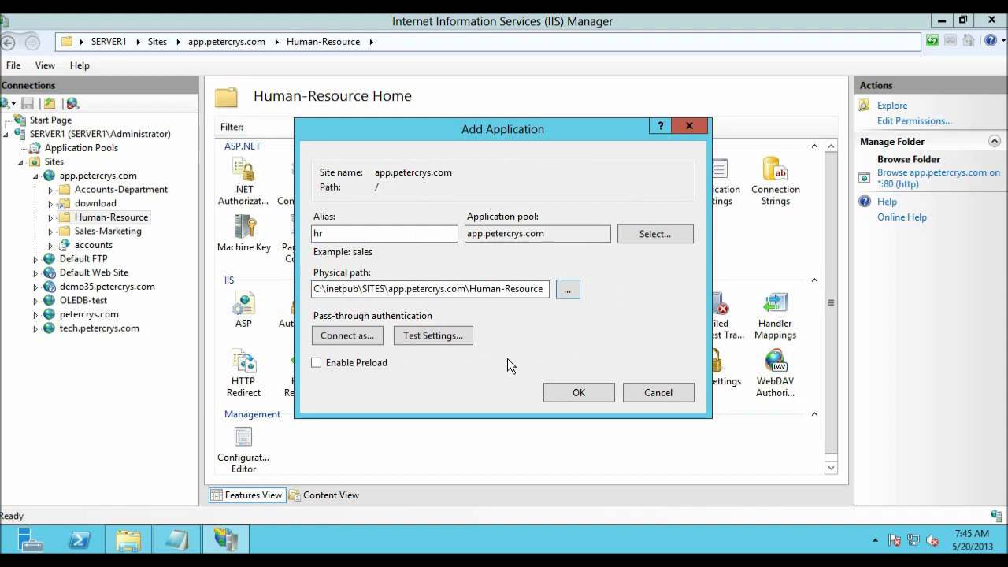
click(577, 393)
Step: Start adding a third application to the app.petercrys.com site with the alias sales
click(101, 233)
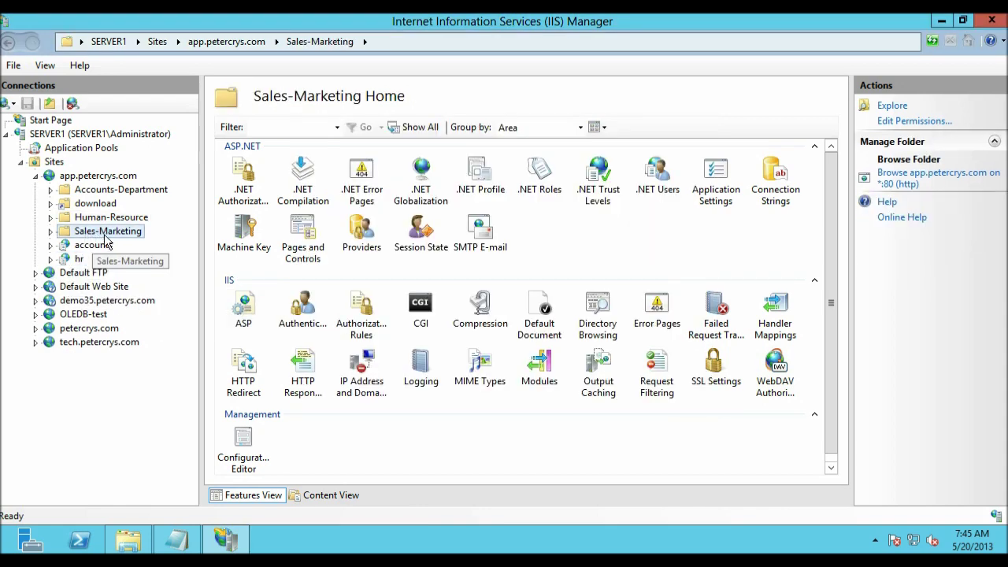
click(86, 177)
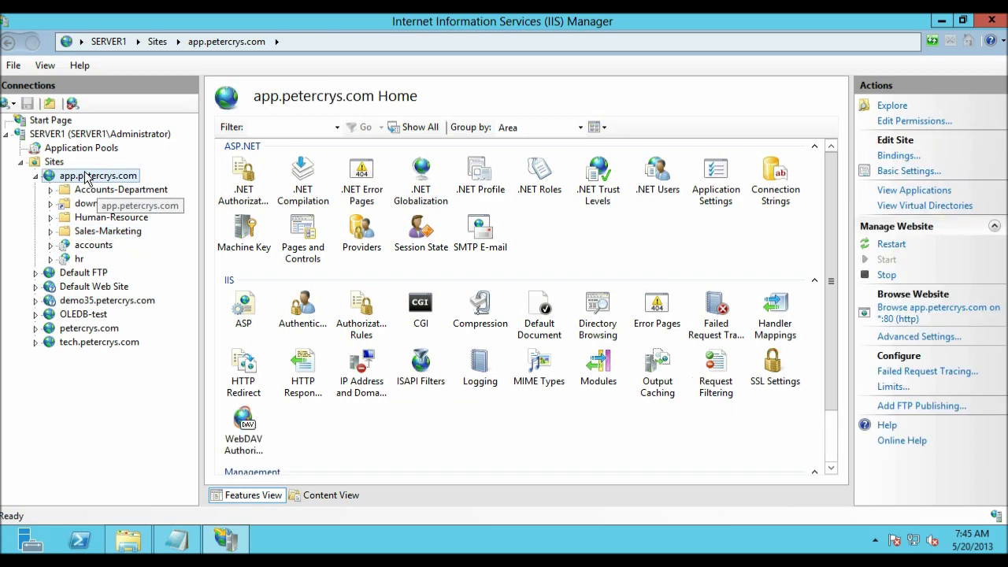
right_click(88, 177)
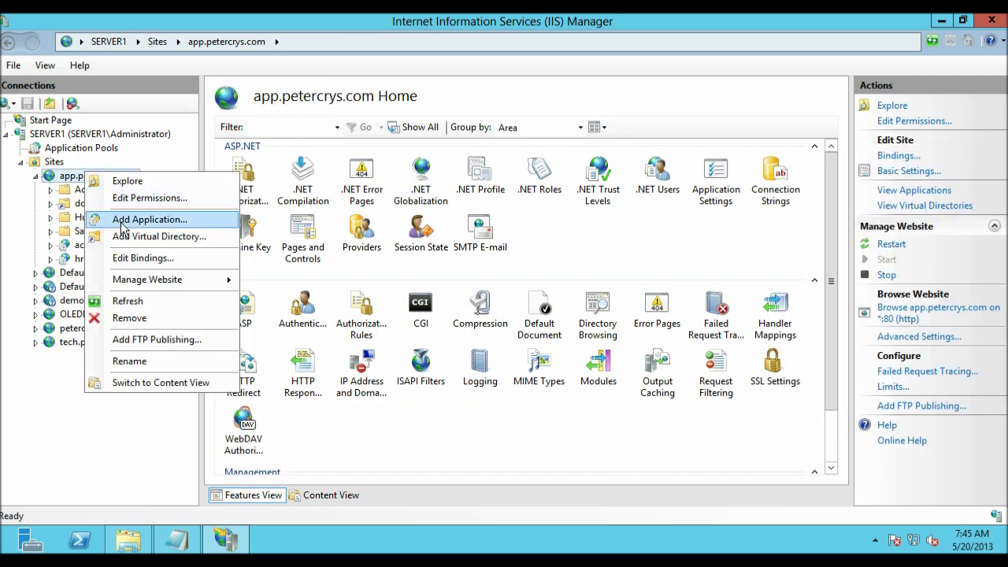
click(122, 221)
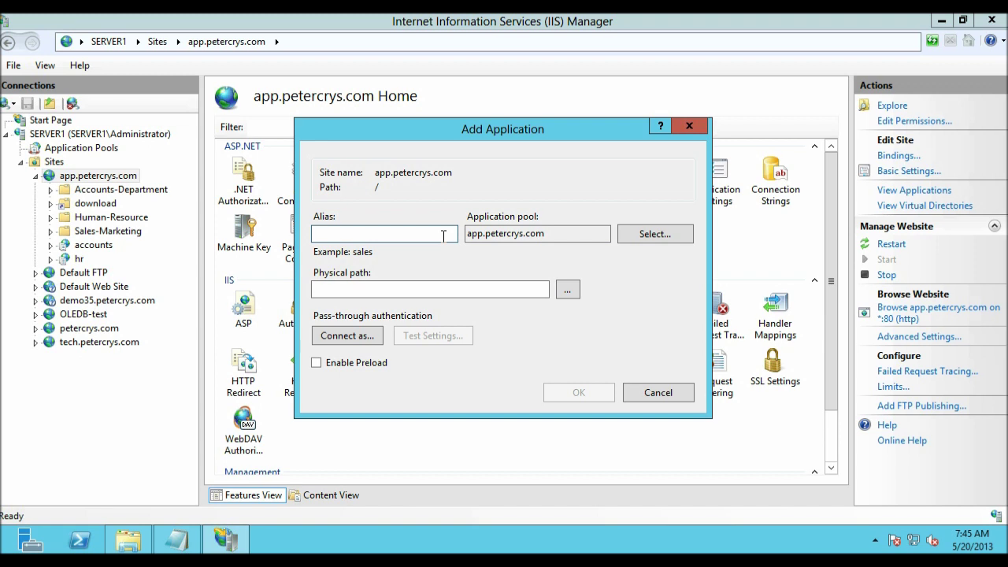
text(sales)
Step: Set the sales application's physical path to C:\inetpub\SITES\app.petercrys.com\Sales-Marketing and create the application
click(564, 296)
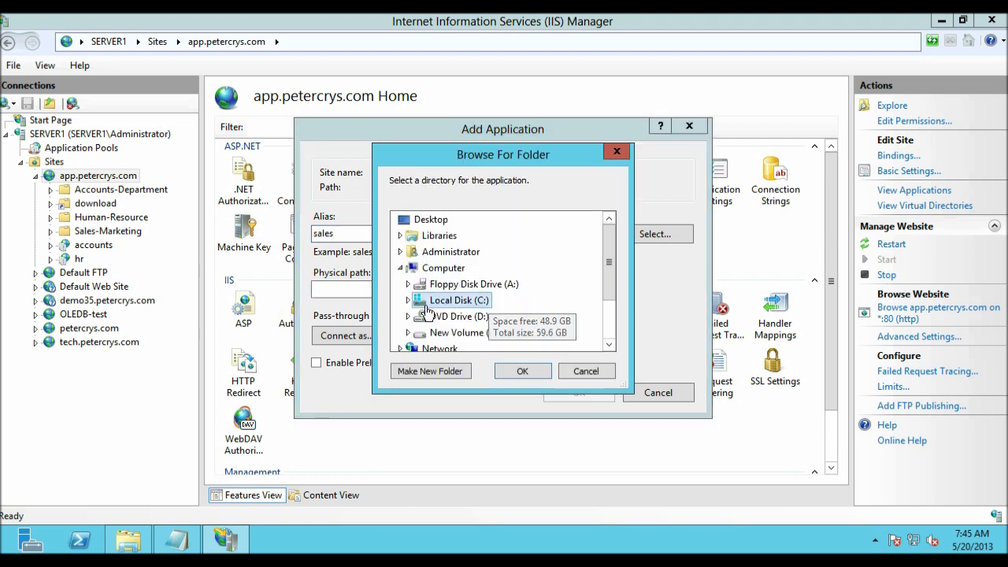
double_click(453, 299)
scroll(606, 293, down, 2)
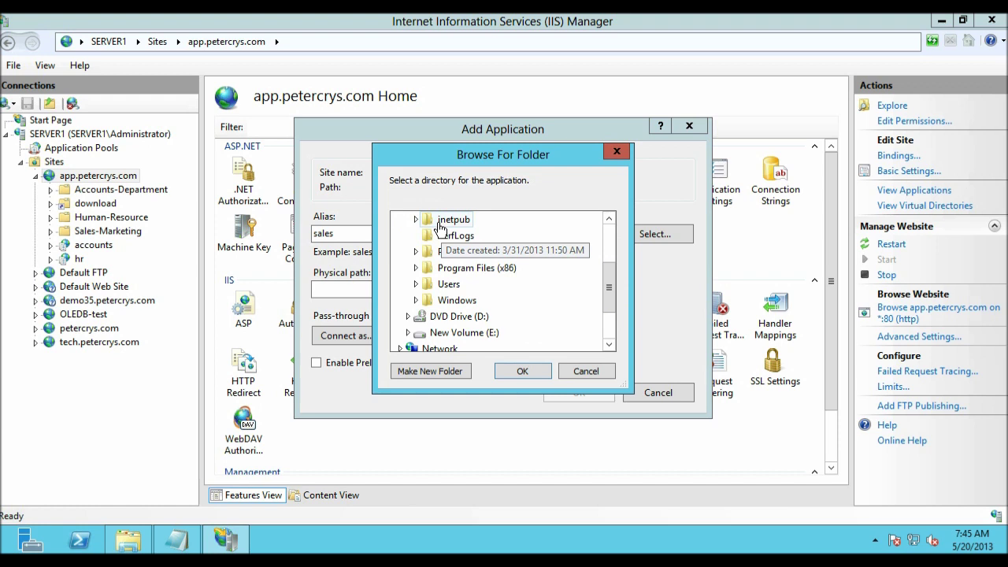
double_click(441, 222)
double_click(455, 300)
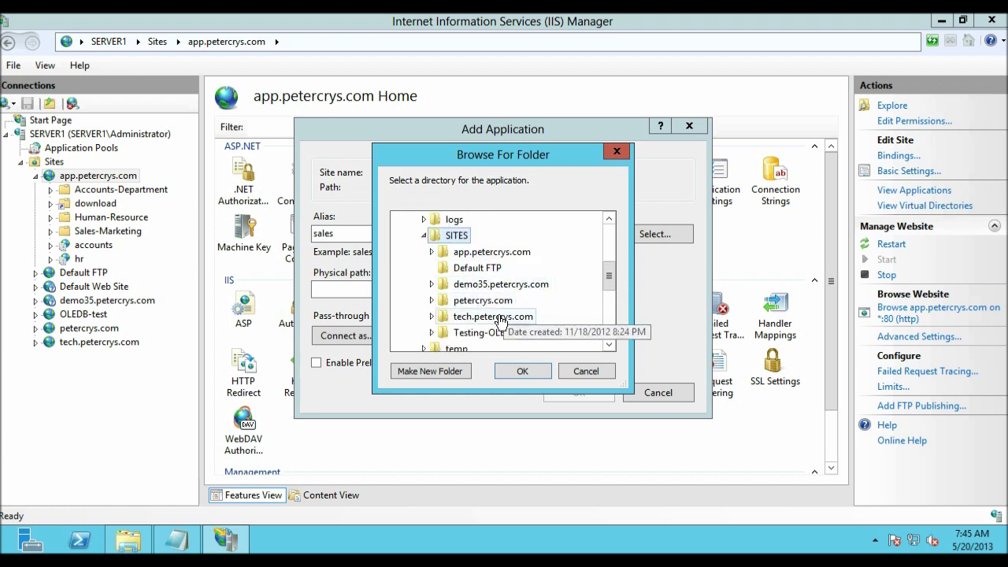
double_click(486, 252)
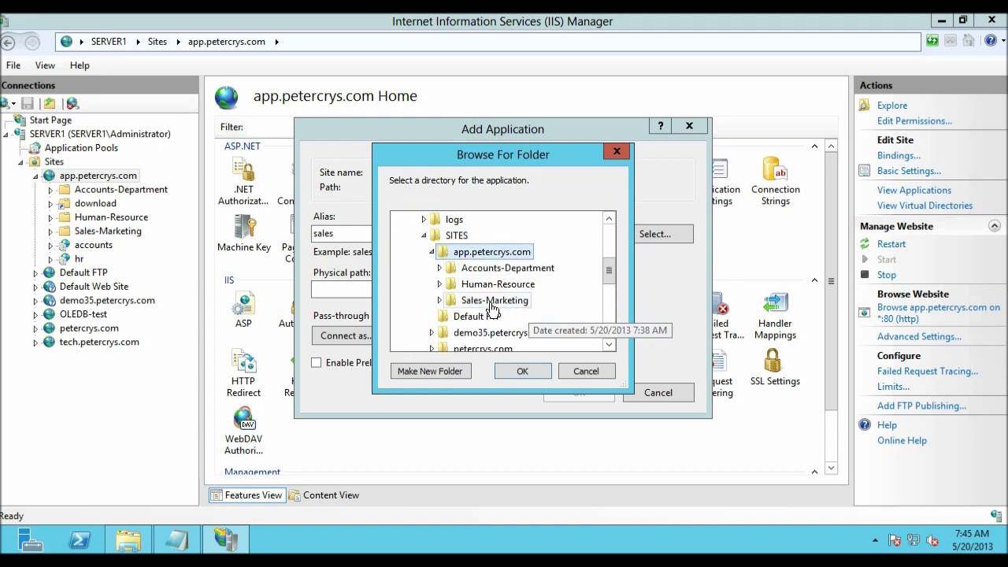
click(491, 304)
click(522, 370)
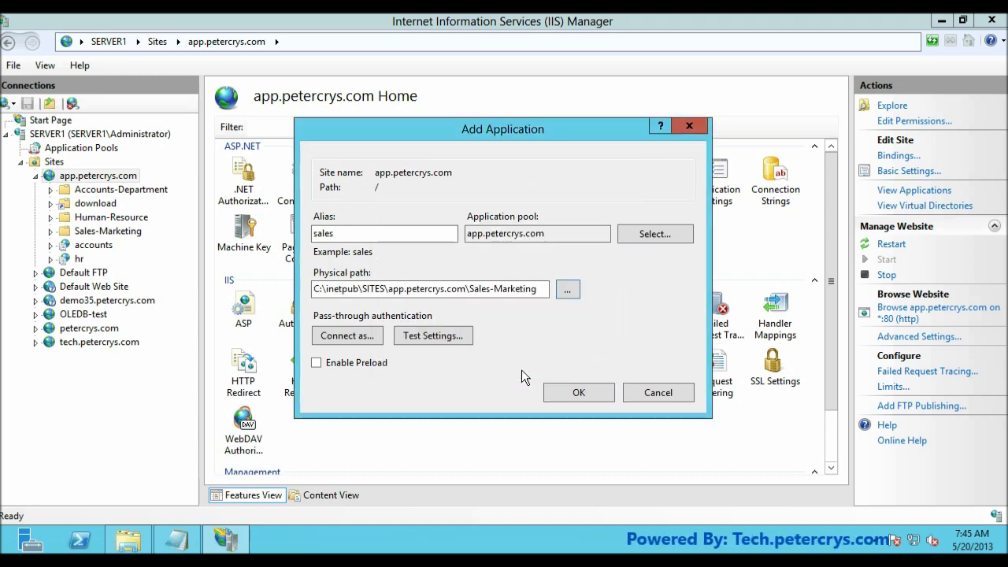
click(557, 396)
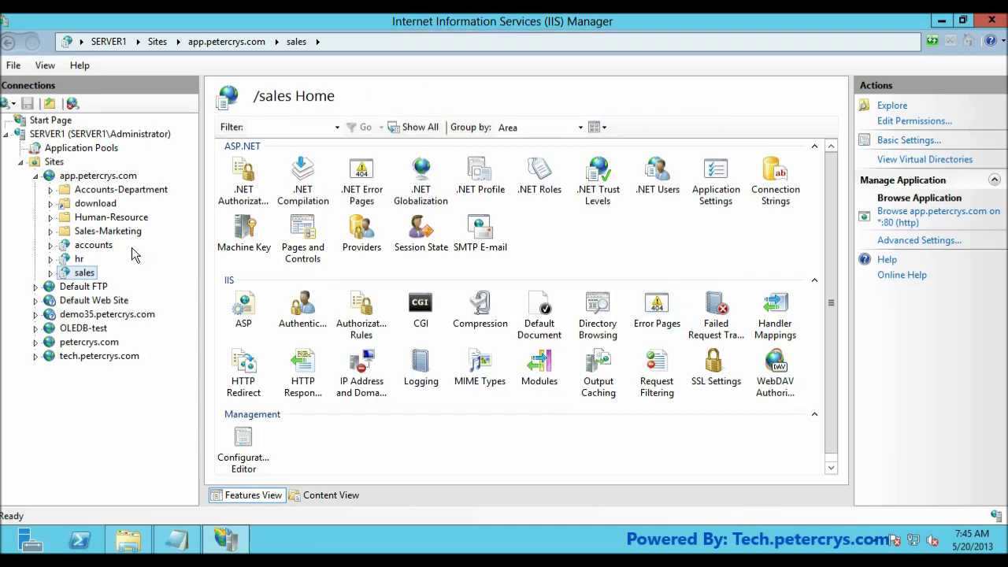
Step: View the accounts, hr and sales applications of the app.petercrys.com site one after another
click(78, 247)
click(77, 260)
click(76, 274)
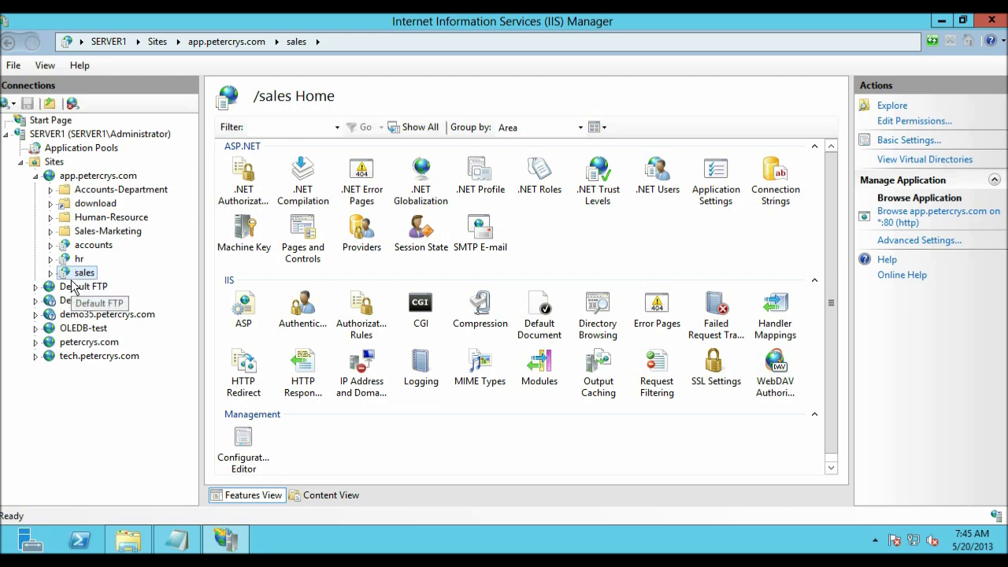
Step: Launch Internet Explorer and load app.petercrys.com/accounts, without the suggested -Department ending
key(super)
click(237, 375)
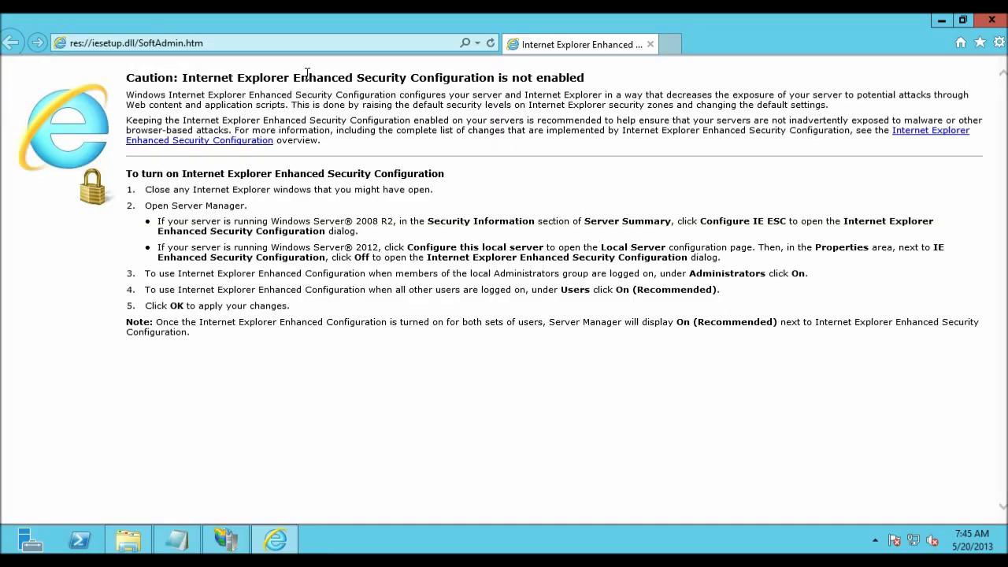
click(282, 41)
text(app.petercrys.com/accounts)
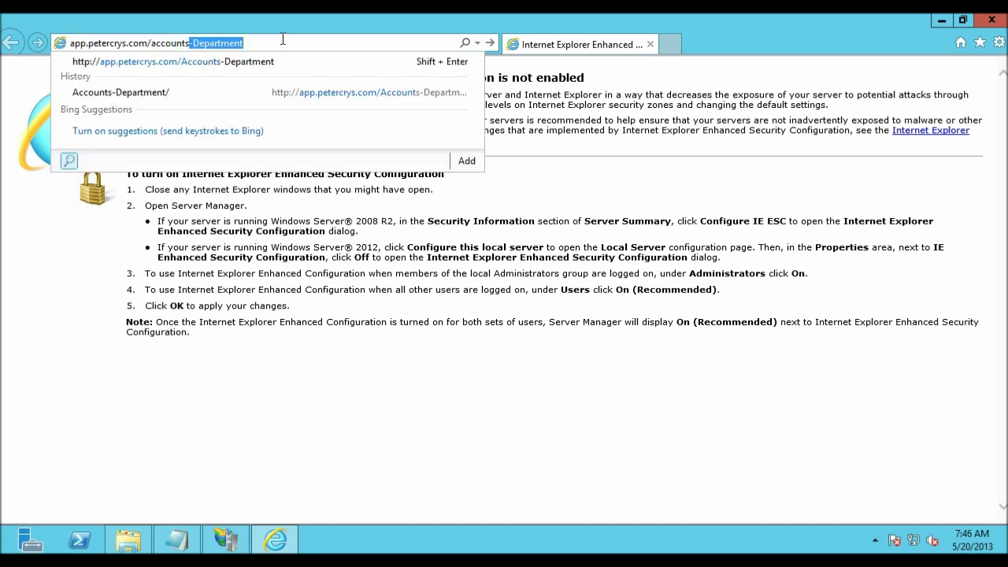
key(End)
key(BackSpace)
key(BackSpace)
key(BackSpace)
key(BackSpace)
key(BackSpace)
key(BackSpace)
key(BackSpace)
key(BackSpace)
key(BackSpace)
key(BackSpace)
key(BackSpace)
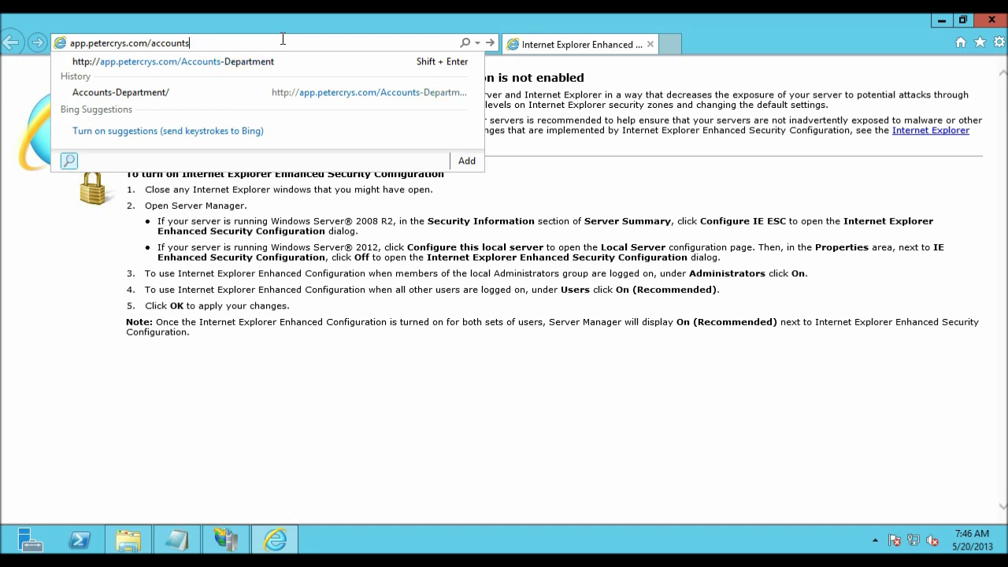
key(Return)
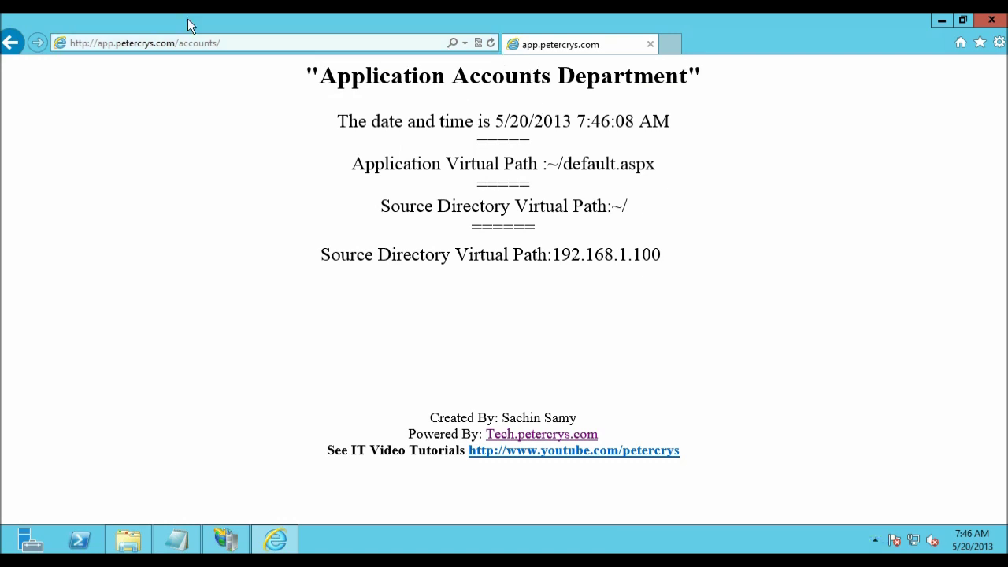
Step: Load app.petercrys.com/hr in the browser and highlight the version number on line 9 of the config source
click(286, 43)
click(286, 46)
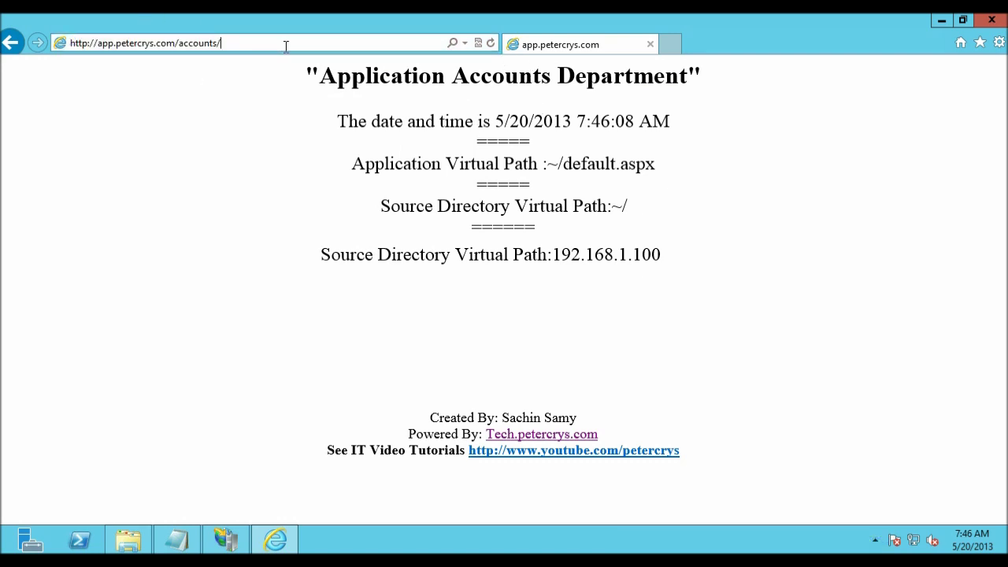
key(BackSpace)
key(BackSpace)
key(BackSpace)
key(BackSpace)
key(BackSpace)
key(BackSpace)
key(BackSpace)
key(BackSpace)
key(BackSpace)
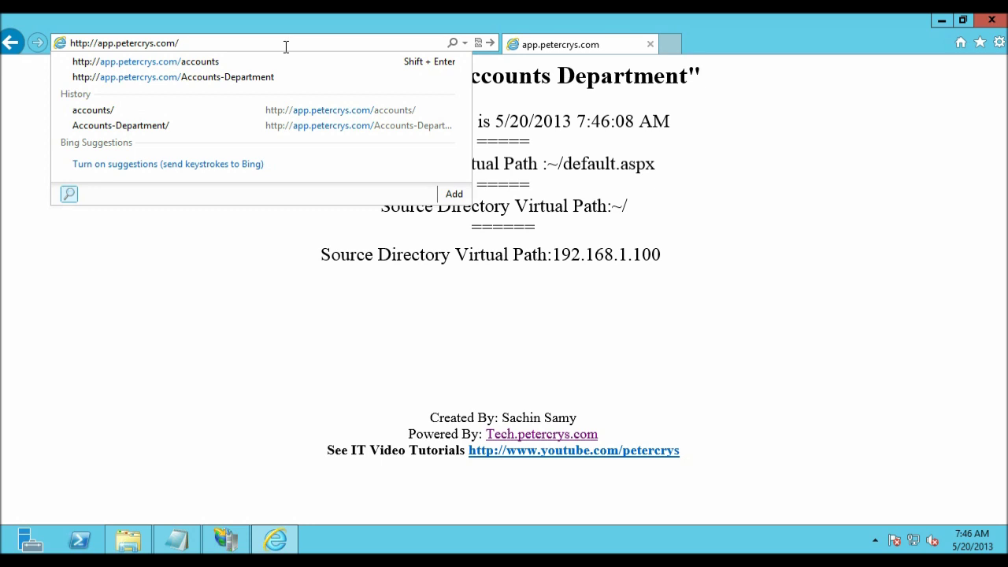
text(hr)
key(Return)
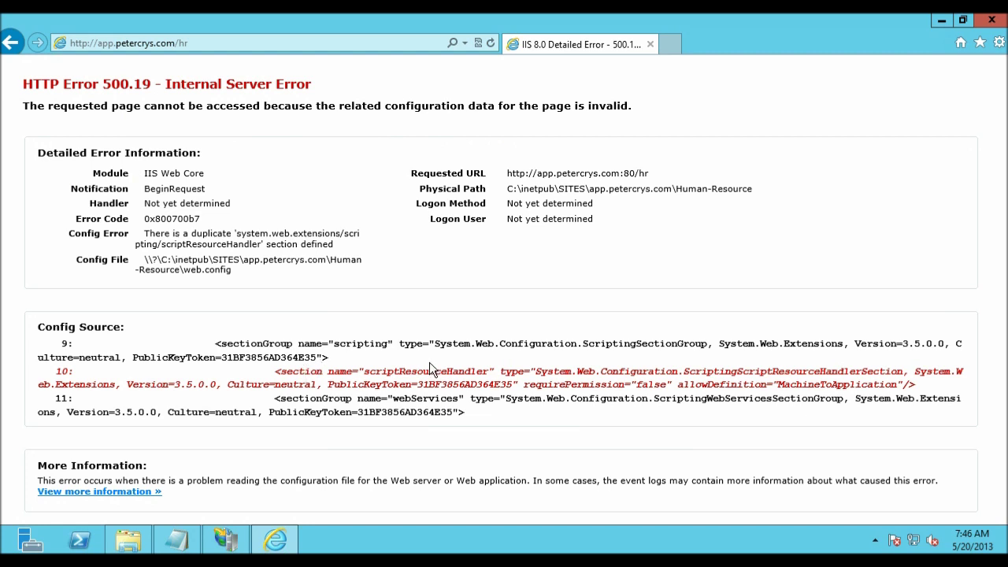
drag(902, 344, 952, 344)
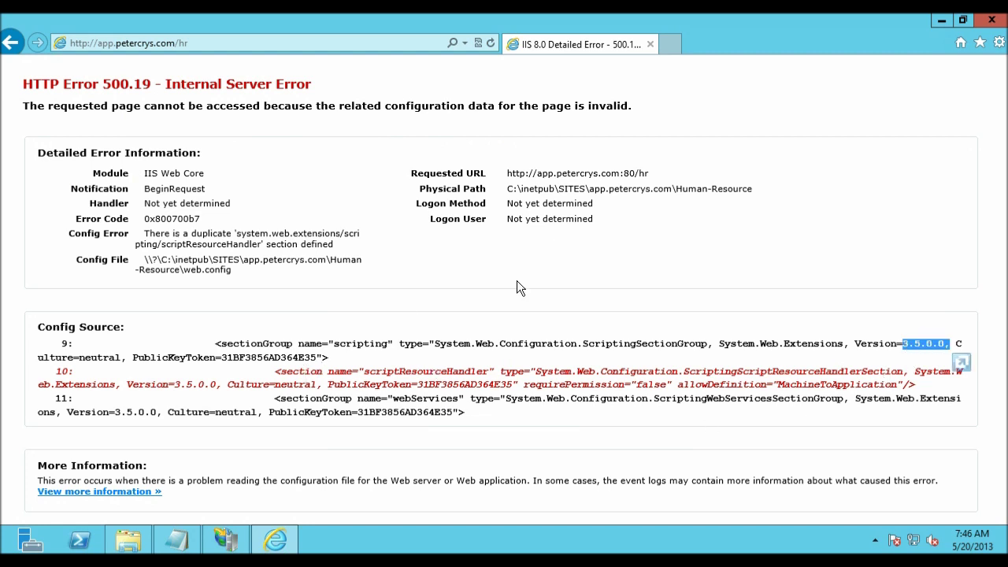
Step: Load app.petercrys.com/sales, highlight the page's heading, and close the browser
click(225, 40)
click(249, 40)
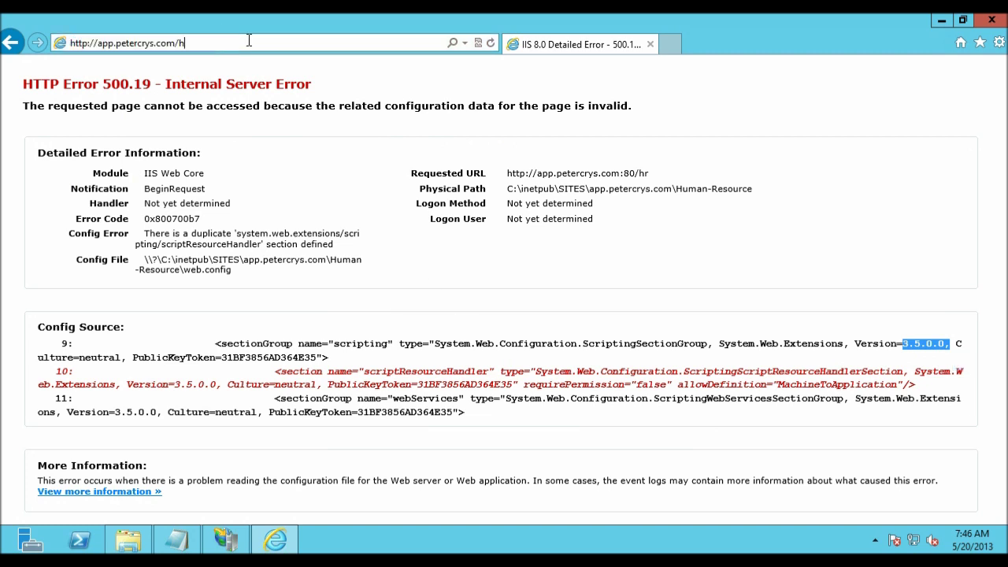
key(BackSpace)
key(BackSpace)
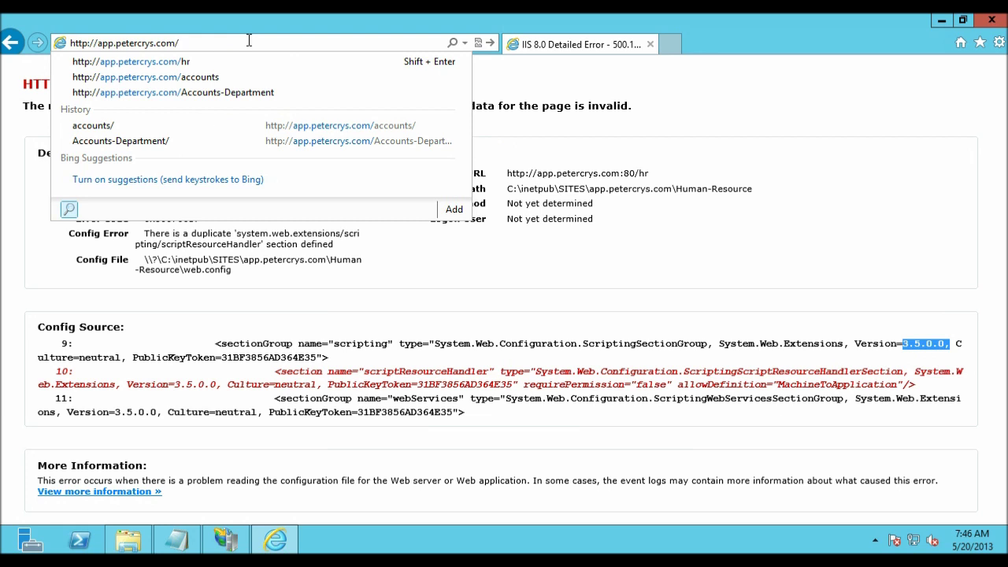
text(sales)
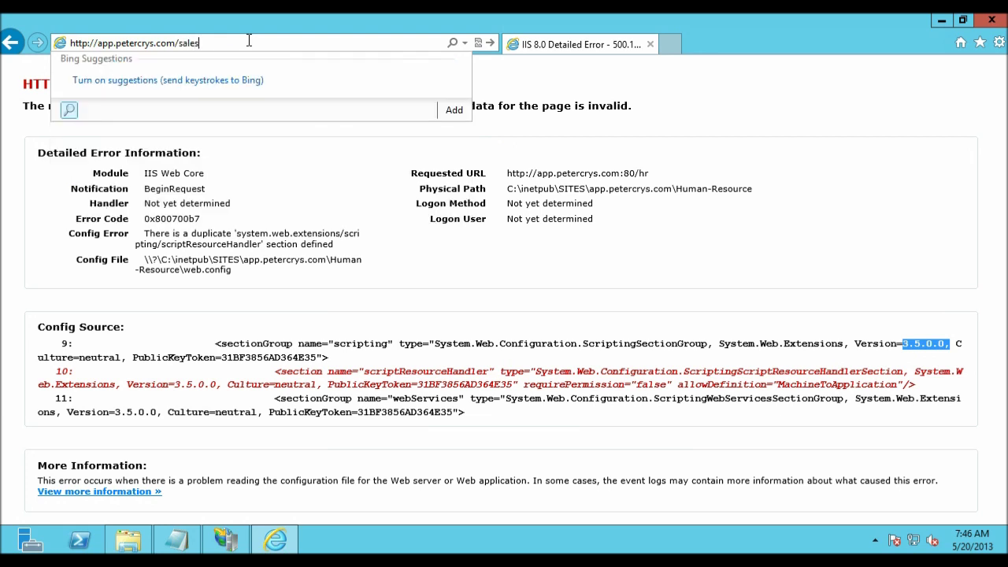
key(Return)
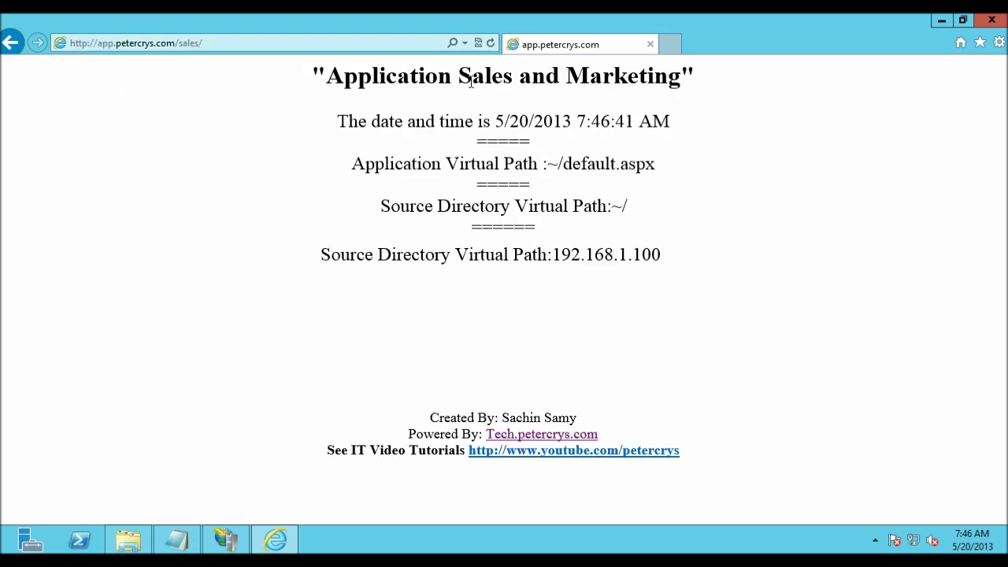
drag(336, 79, 727, 80)
click(746, 74)
click(992, 20)
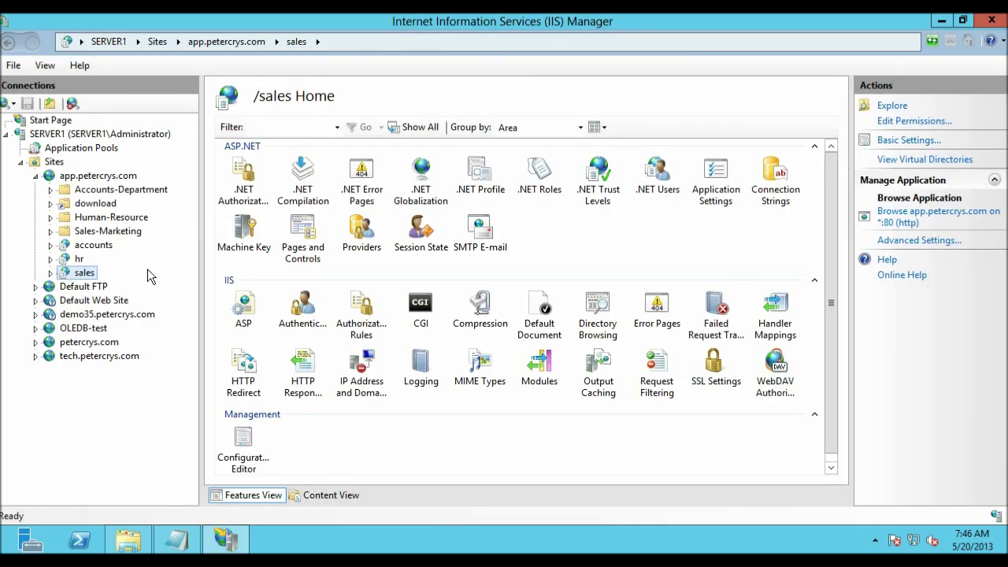
Step: Review the three application URLs and the second task about separate application pools in Read Me Info.txt, and return to IIS Manager
click(180, 544)
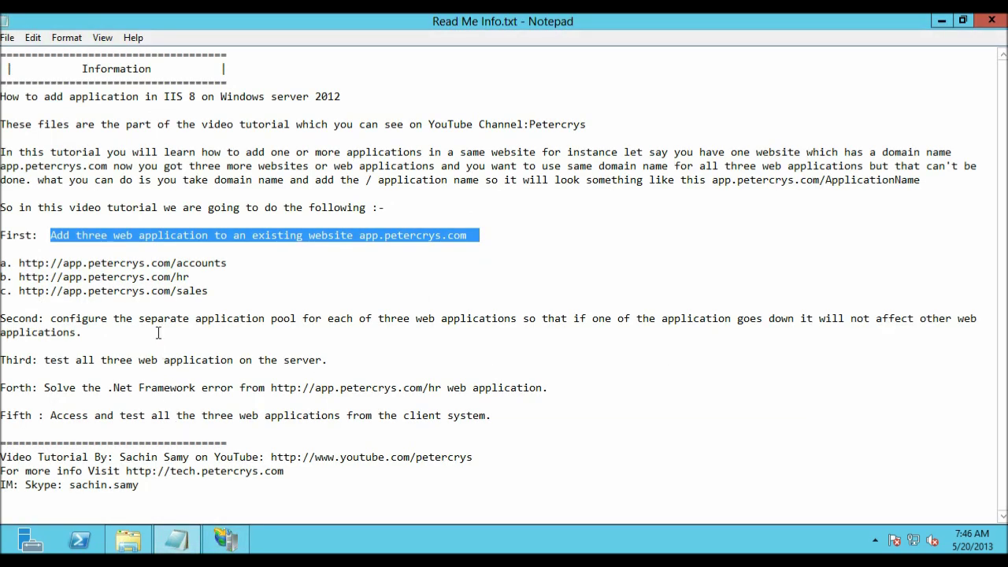
click(140, 263)
drag(2, 263, 235, 289)
click(239, 288)
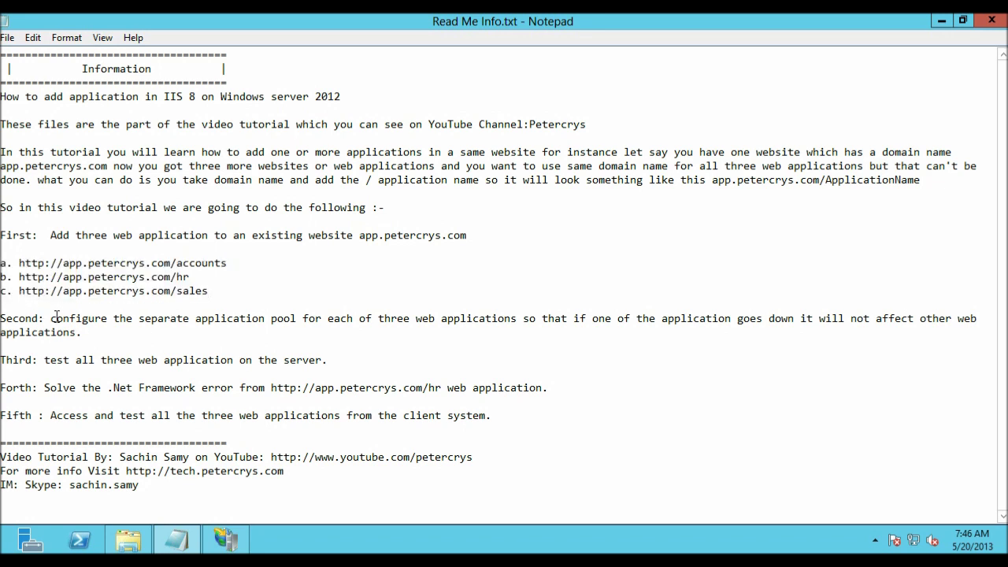
drag(56, 319, 750, 326)
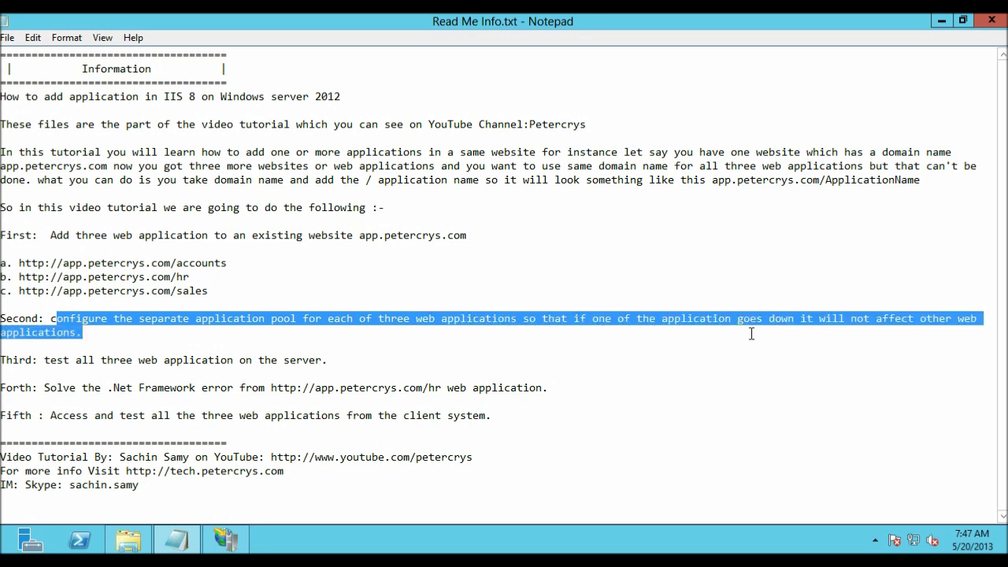
click(751, 336)
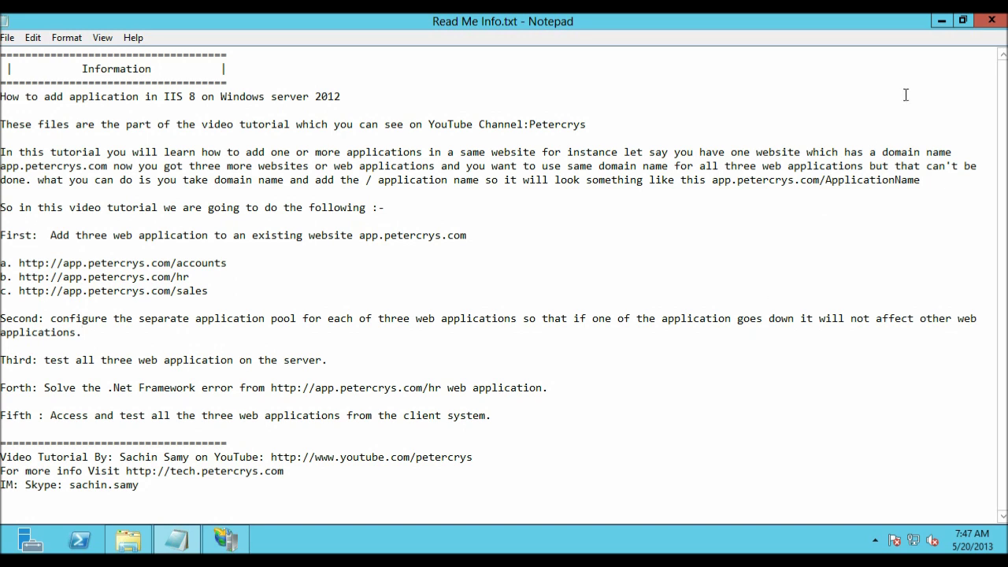
click(944, 21)
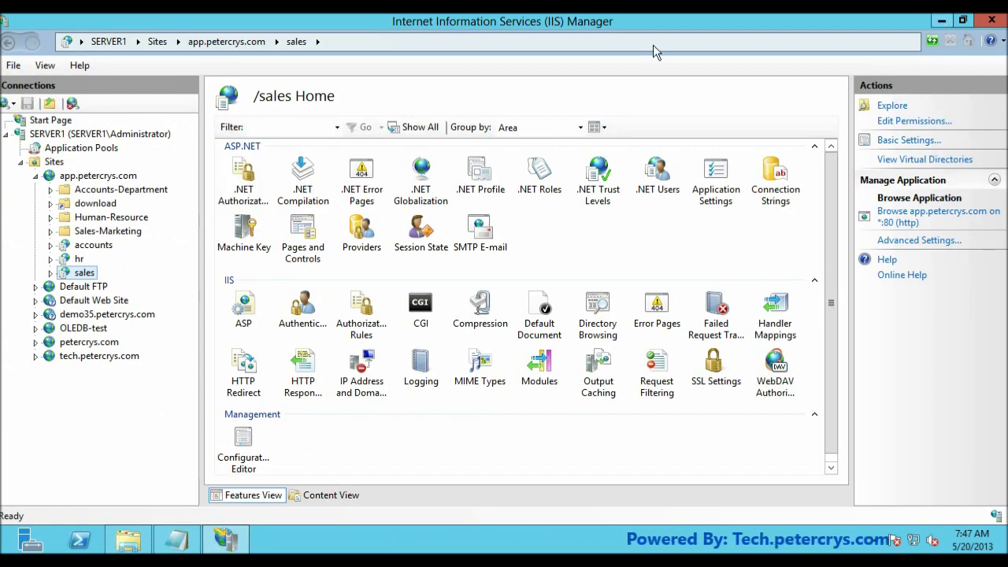
Step: Change the accounts application's application pool to tech.petercrys.com in its advanced settings
click(86, 249)
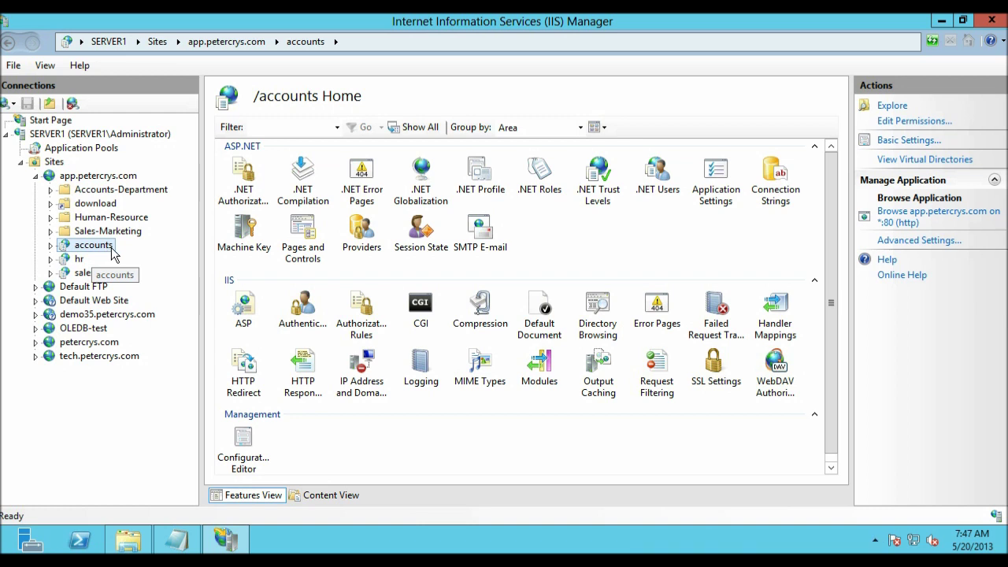
click(914, 241)
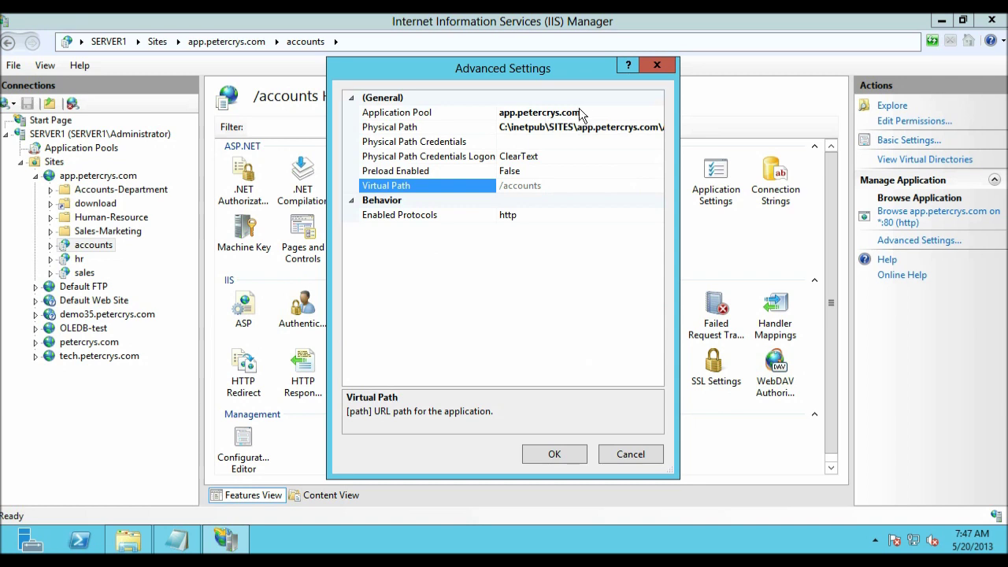
click(631, 113)
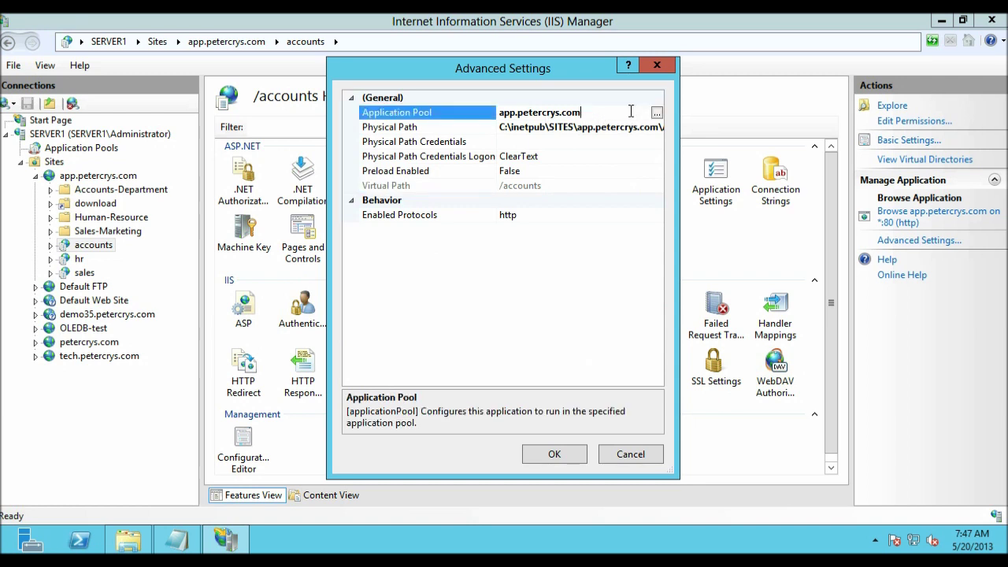
click(655, 114)
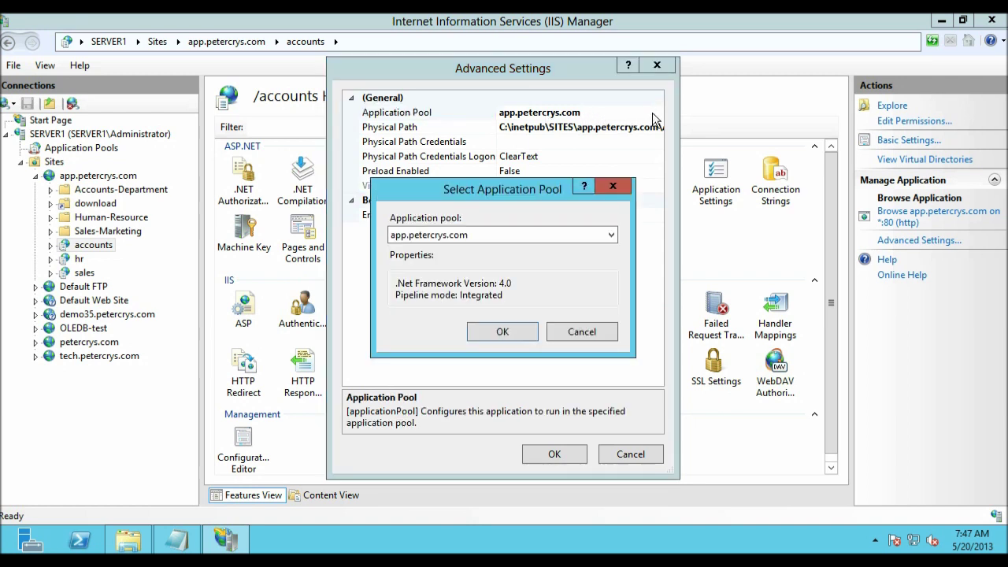
click(610, 236)
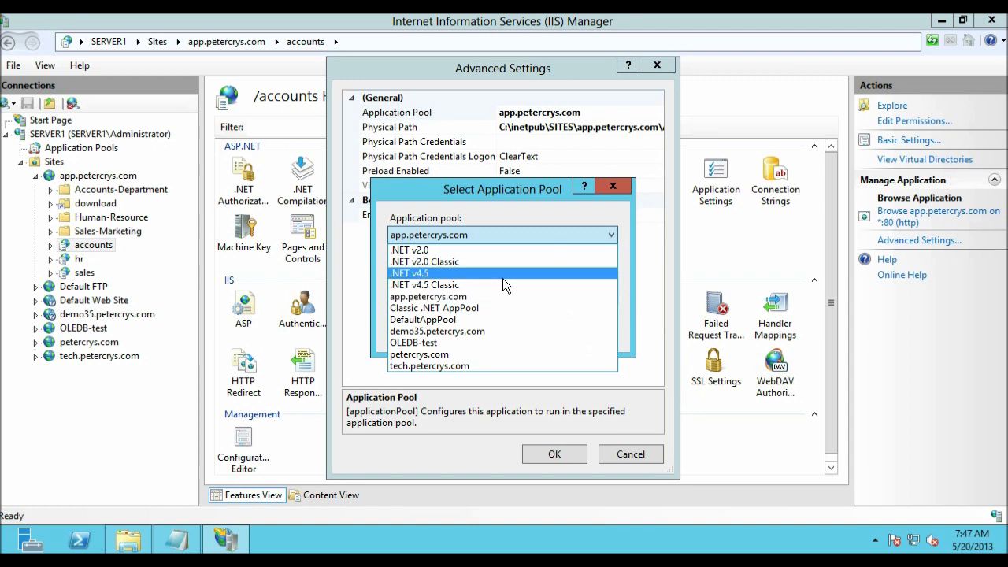
click(453, 369)
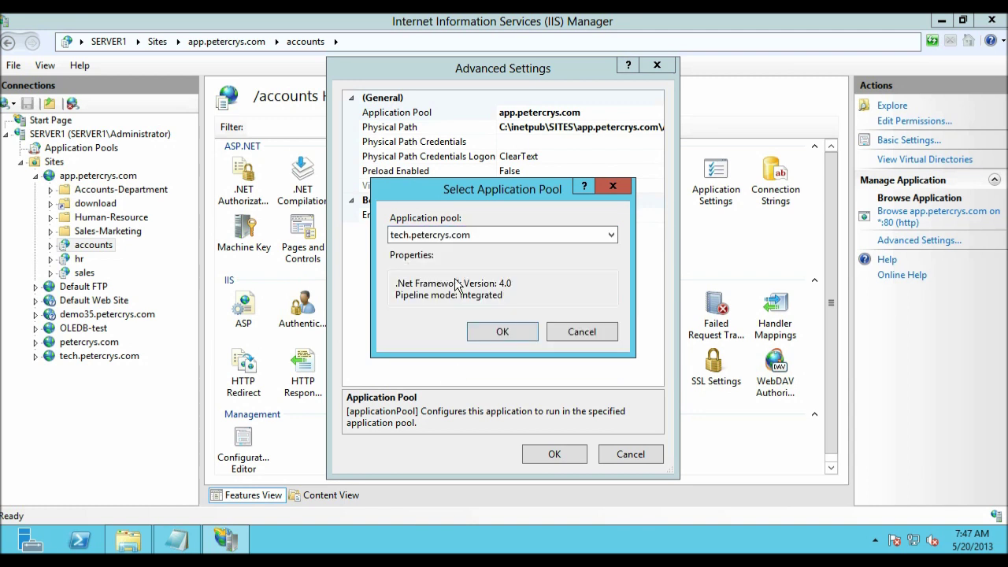
click(482, 332)
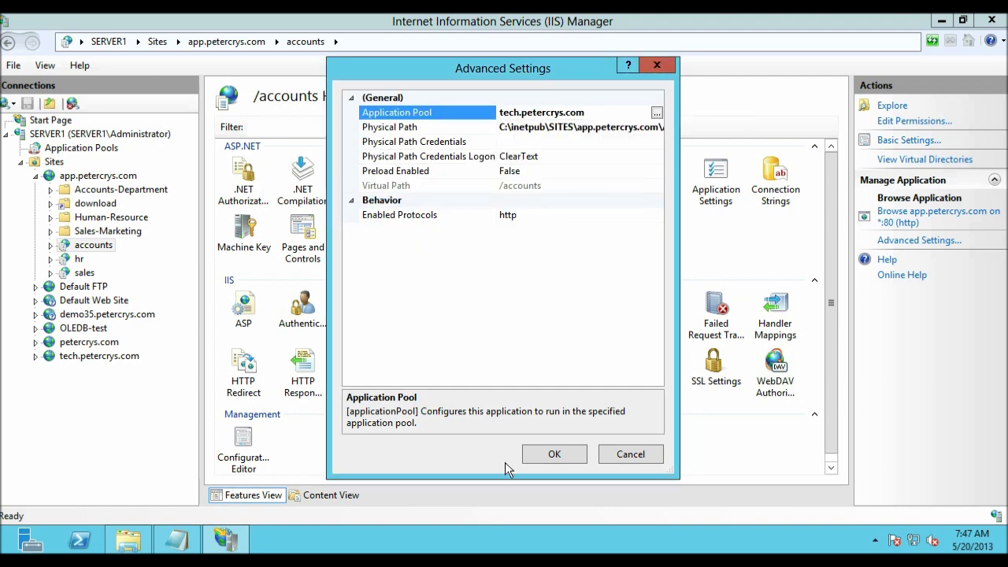
click(554, 453)
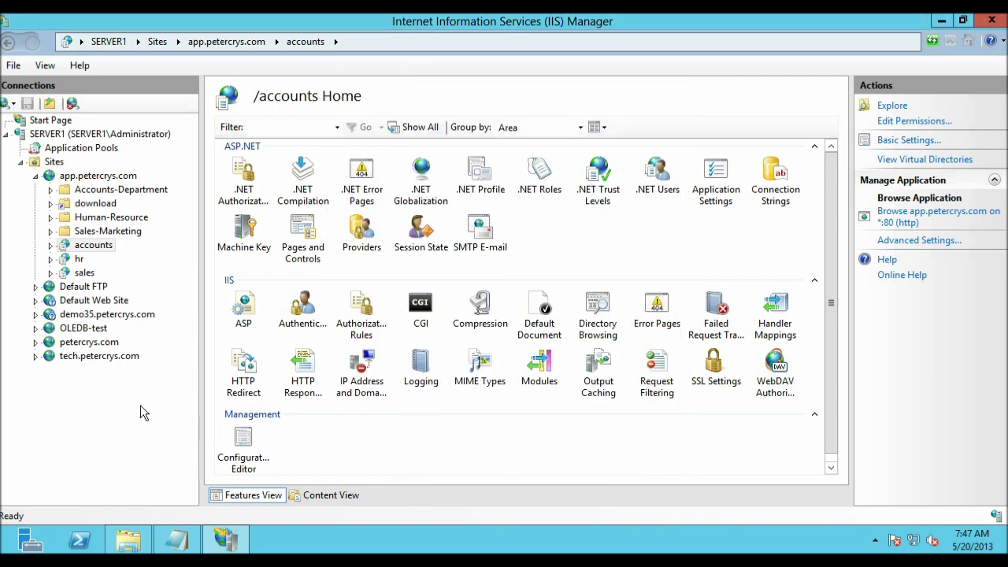
Step: Check which application pool the tech.petercrys.com site uses in its advanced settings, without changing anything
click(101, 361)
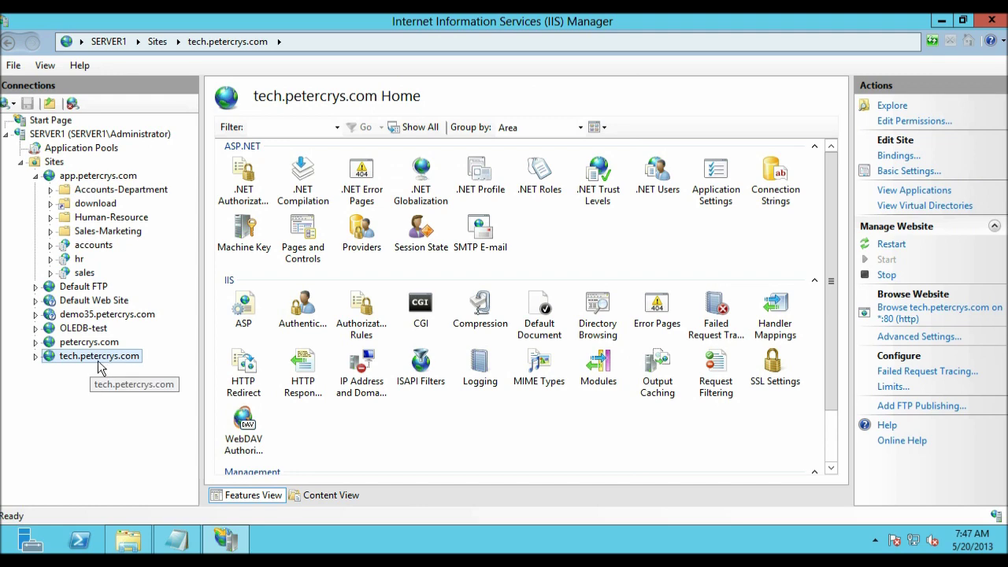
click(916, 338)
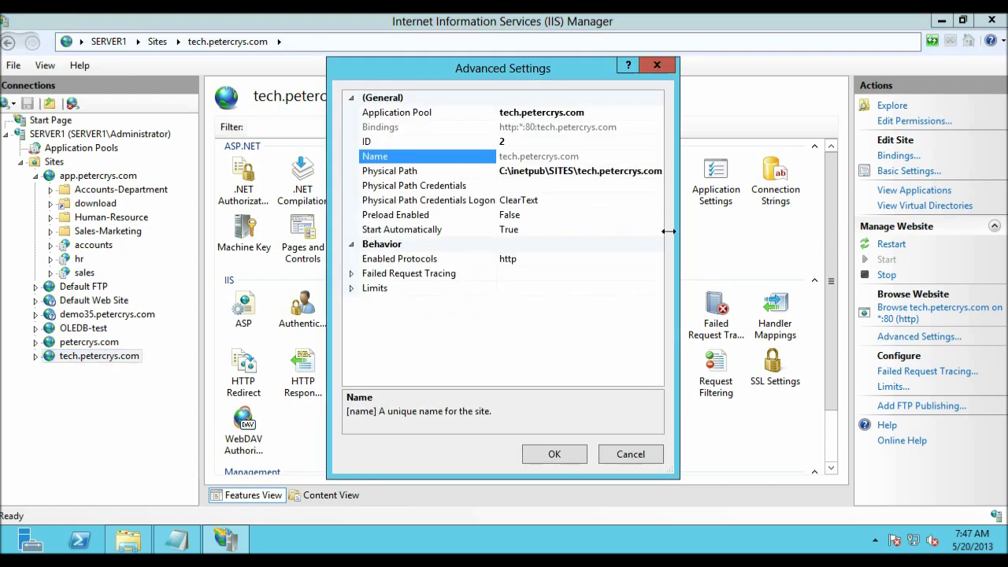
click(657, 64)
Step: Stop the tech.petercrys.com website and the application pool of the same name
click(89, 359)
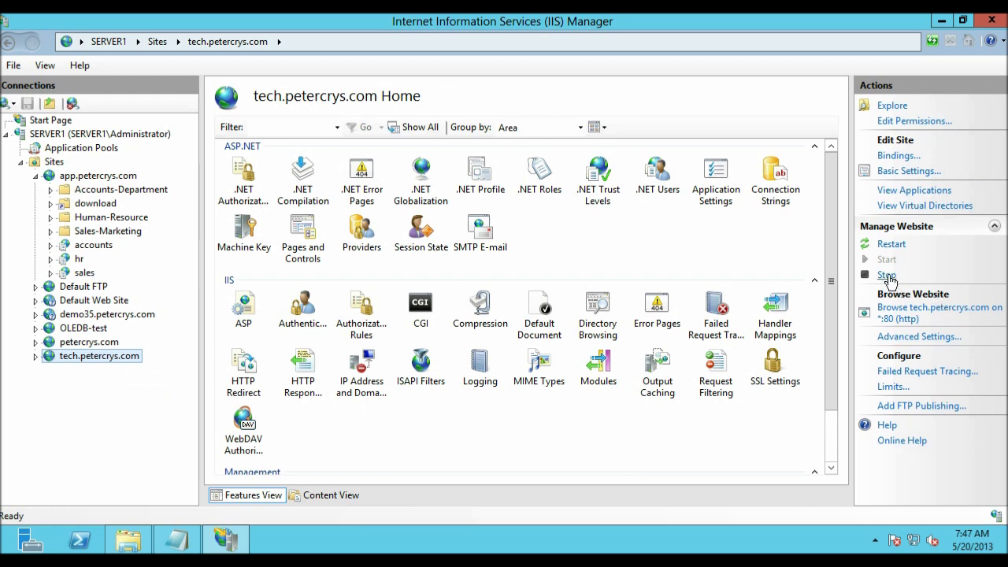
click(887, 274)
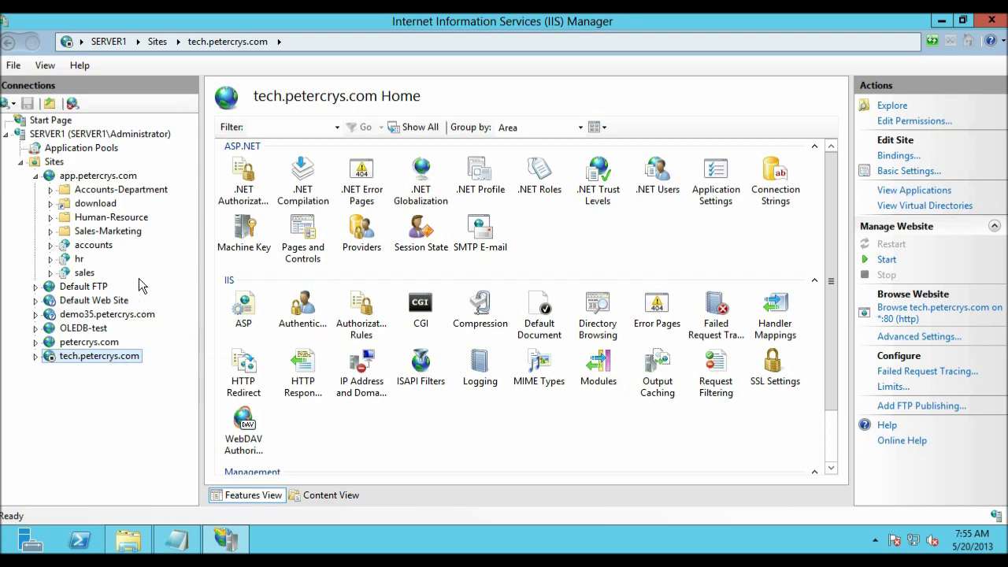
click(71, 153)
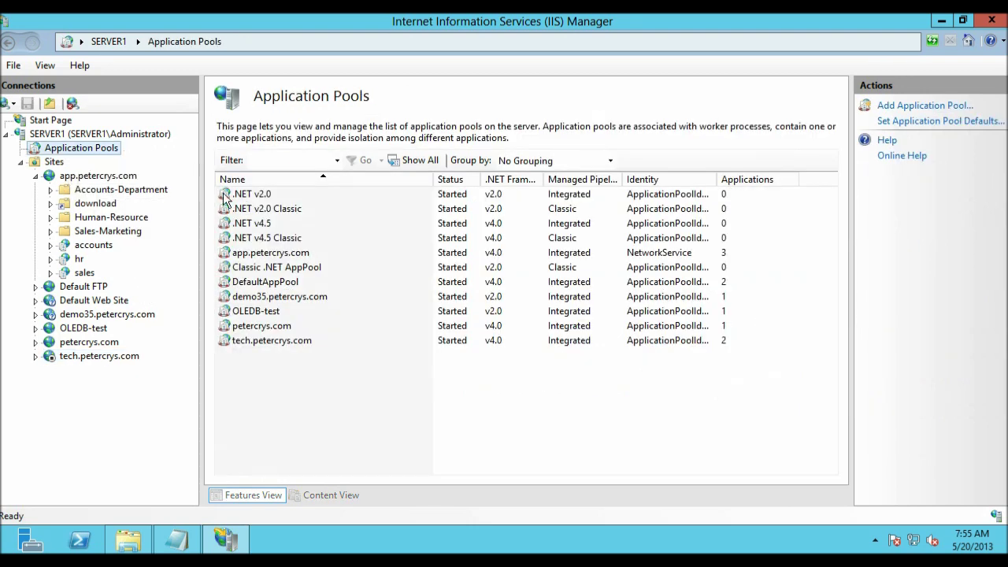
click(249, 345)
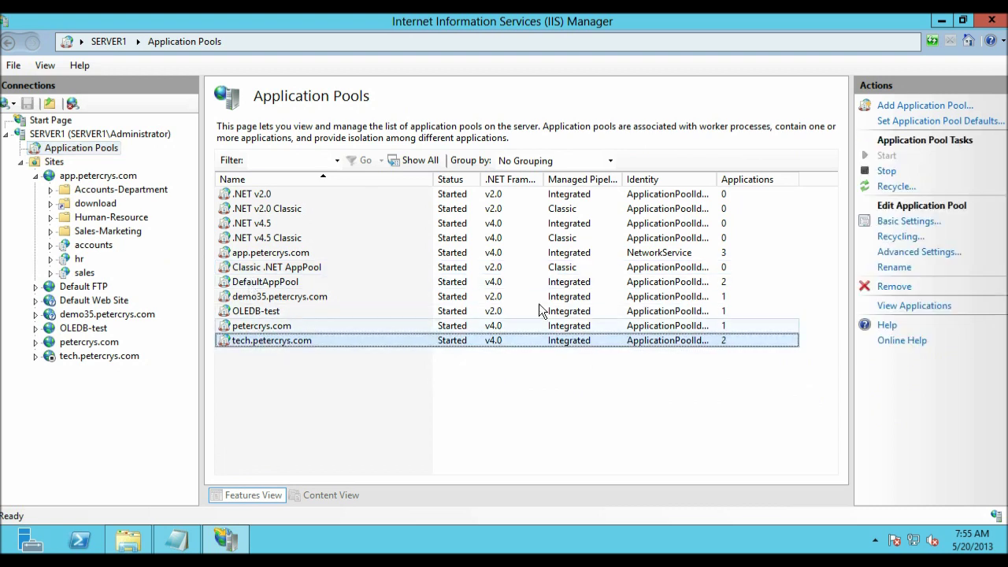
click(886, 171)
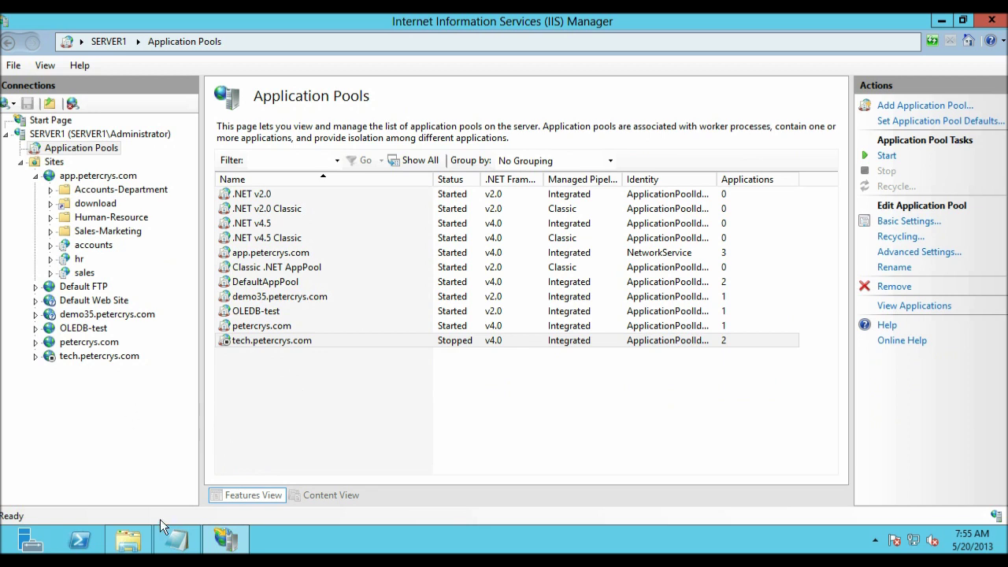
Step: Launch Internet Explorer, load app.petercrys.com/accounts, and highlight the text on the page
key(super)
click(236, 426)
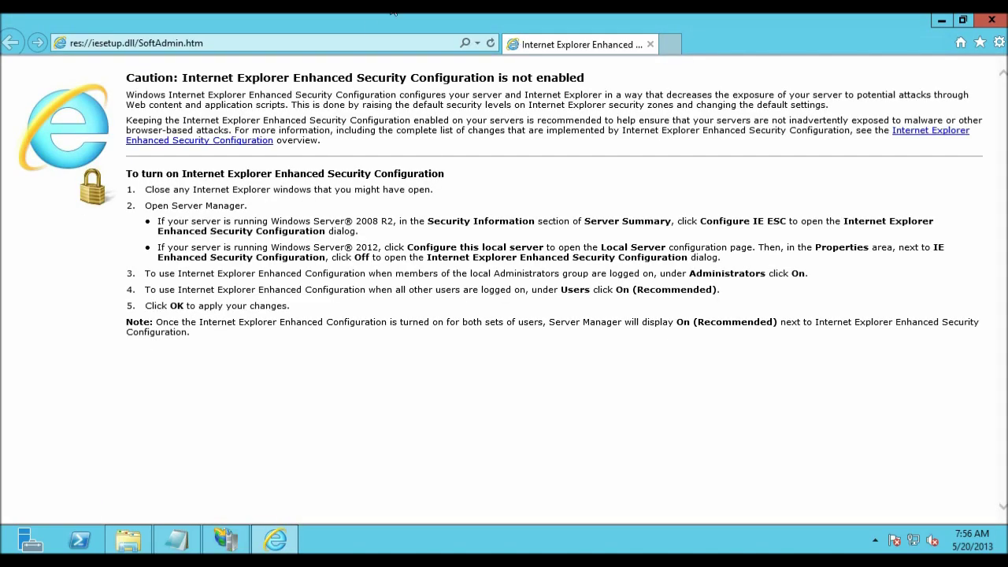
click(345, 45)
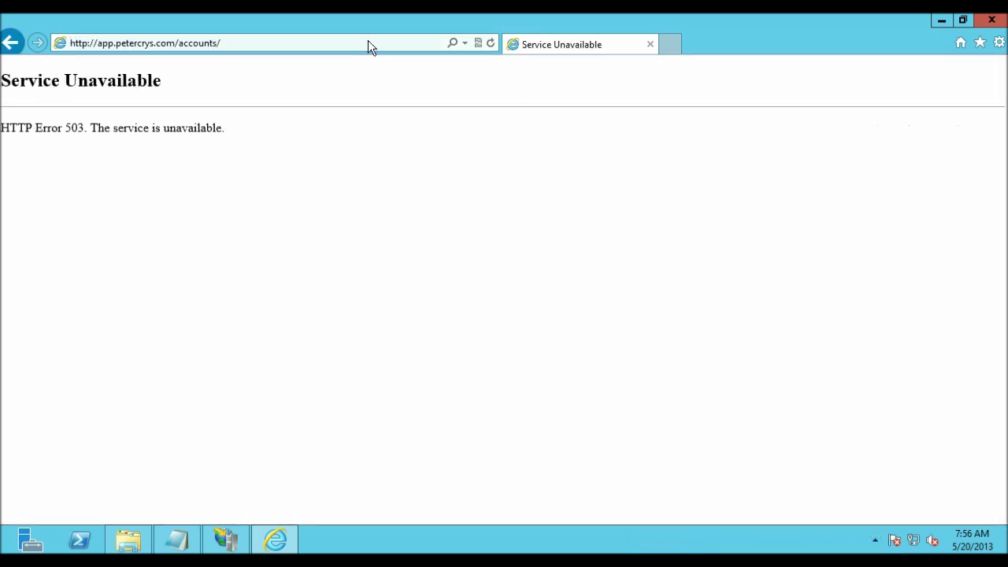
triple_click(48, 83)
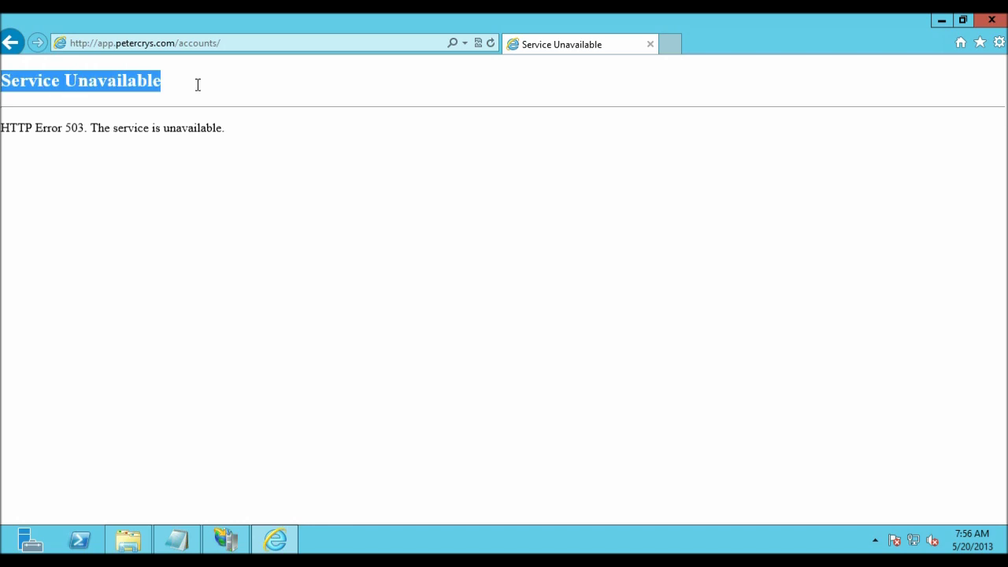
drag(230, 128, 109, 140)
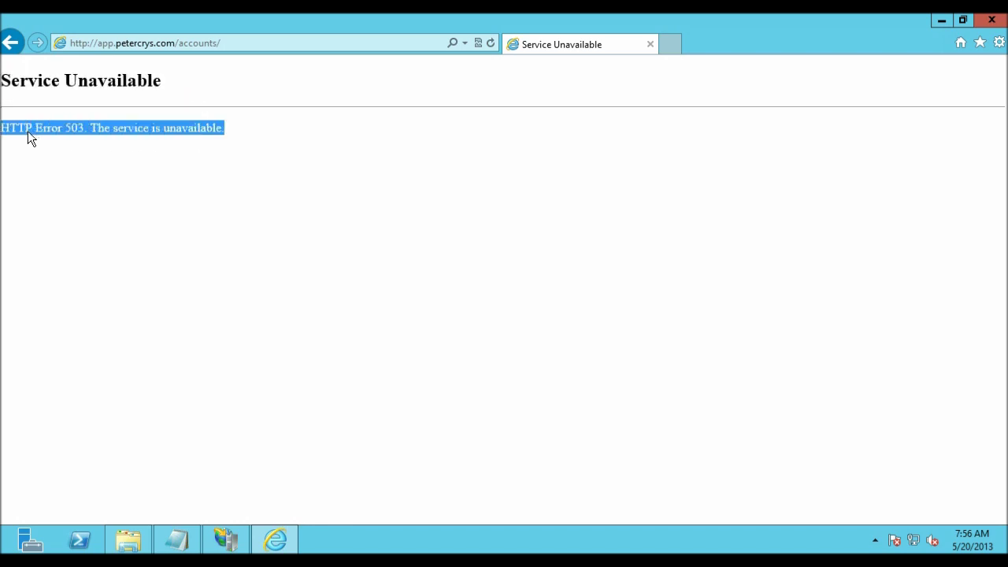
Step: Load app.petercrys.com/sales in the browser, highlight the text on the page, and close the browser
click(248, 46)
click(269, 46)
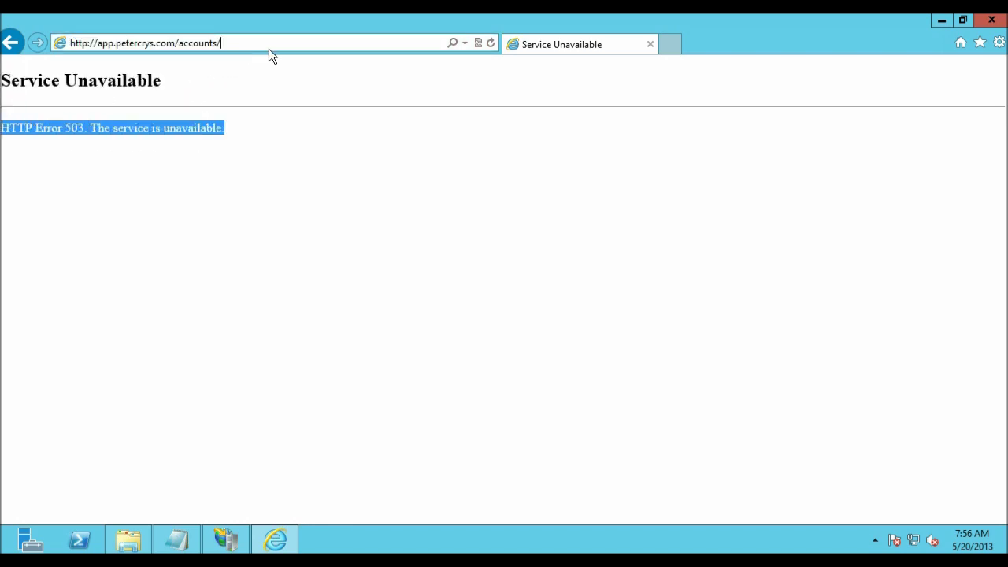
key(BackSpace)
key(BackSpace)
key(BackSpace)
key(BackSpace)
key(BackSpace)
key(BackSpace)
key(BackSpace)
key(BackSpace)
key(BackSpace)
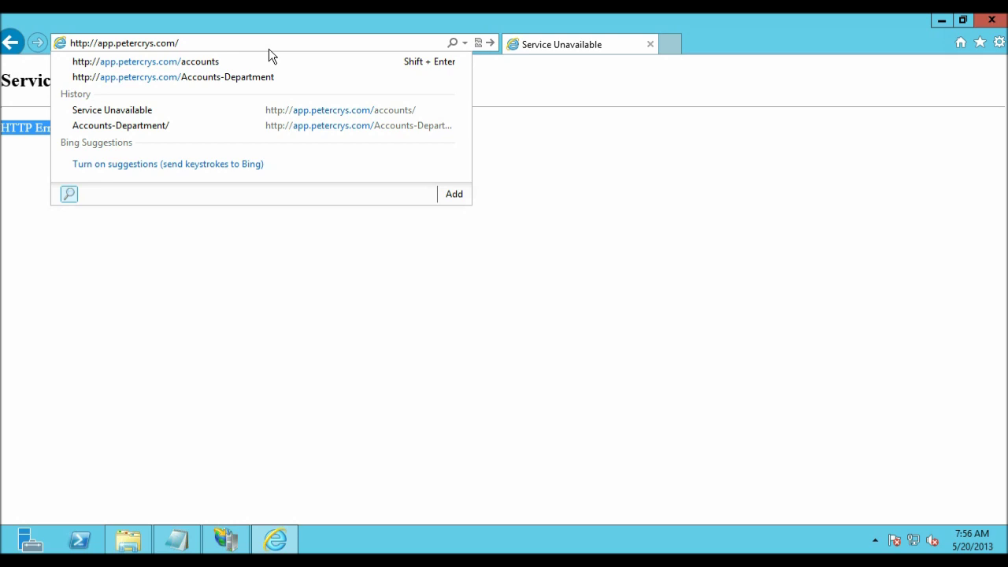
text(sales)
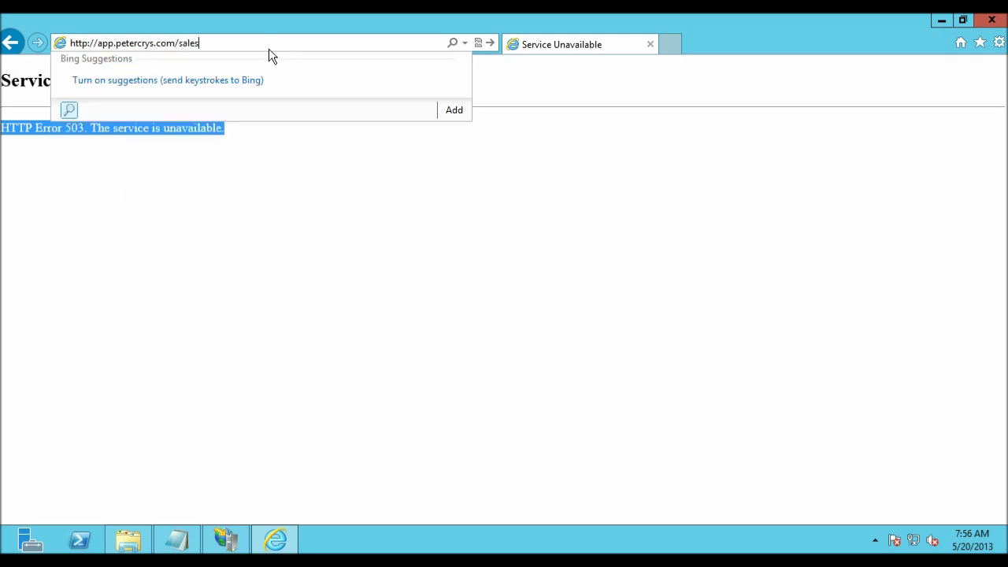
key(Return)
drag(332, 82, 696, 264)
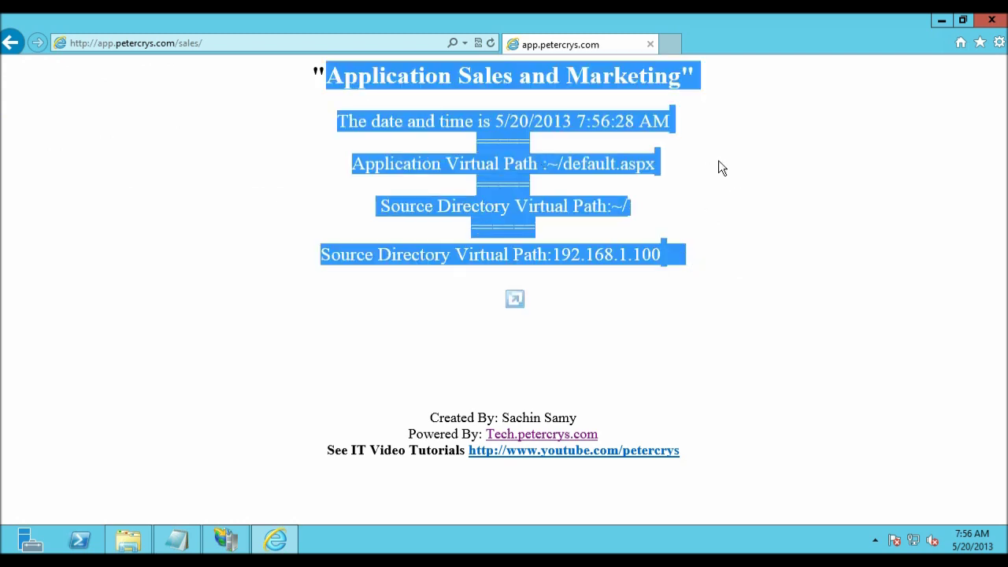
click(714, 302)
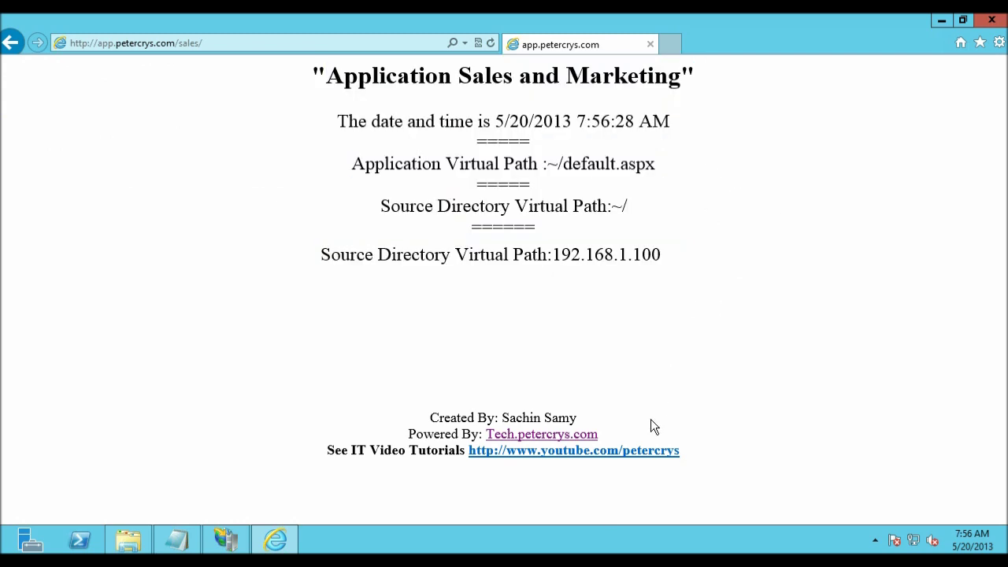
right_click(597, 545)
click(707, 315)
click(992, 21)
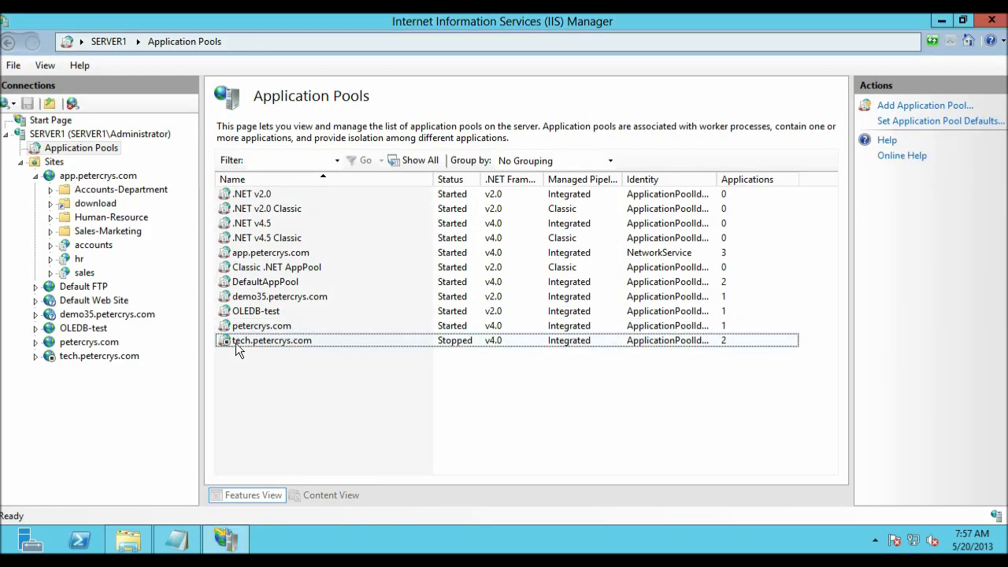
Step: Start the tech.petercrys.com application pool and the website of the same name
click(236, 343)
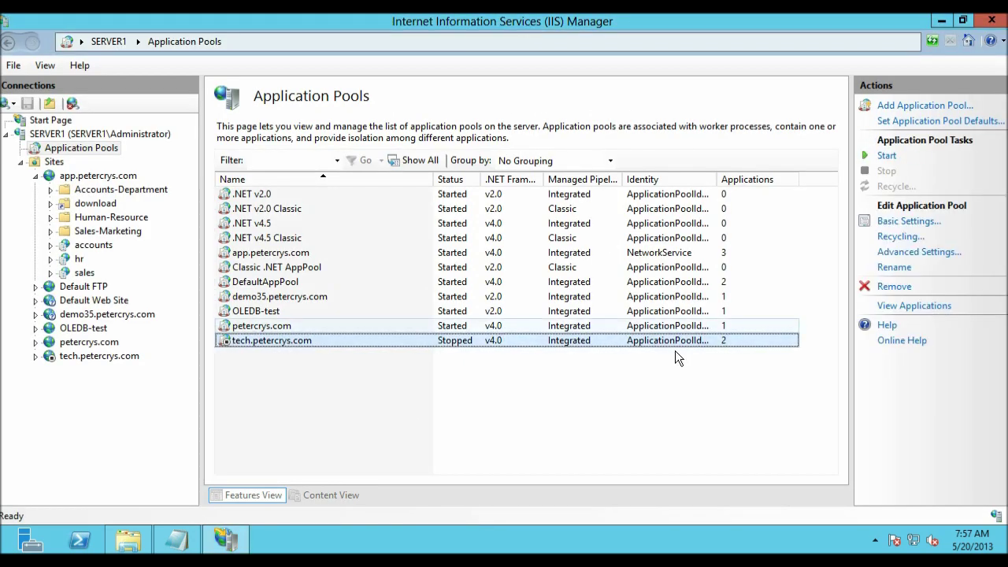
click(886, 157)
click(113, 359)
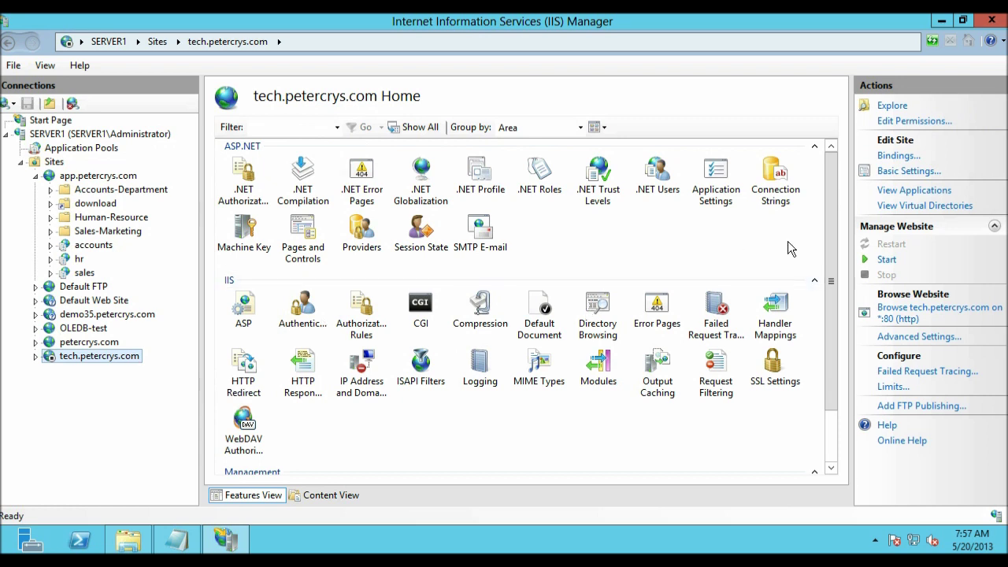
click(884, 260)
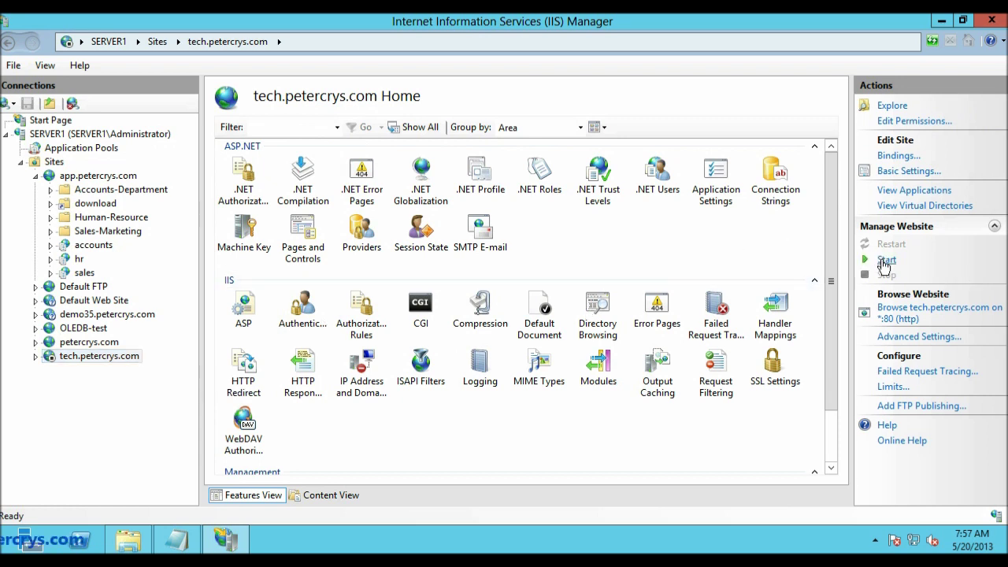
Step: Highlight the second task, about separate application pools, in the Read Me Info.txt notes, and return to IIS Manager
click(68, 251)
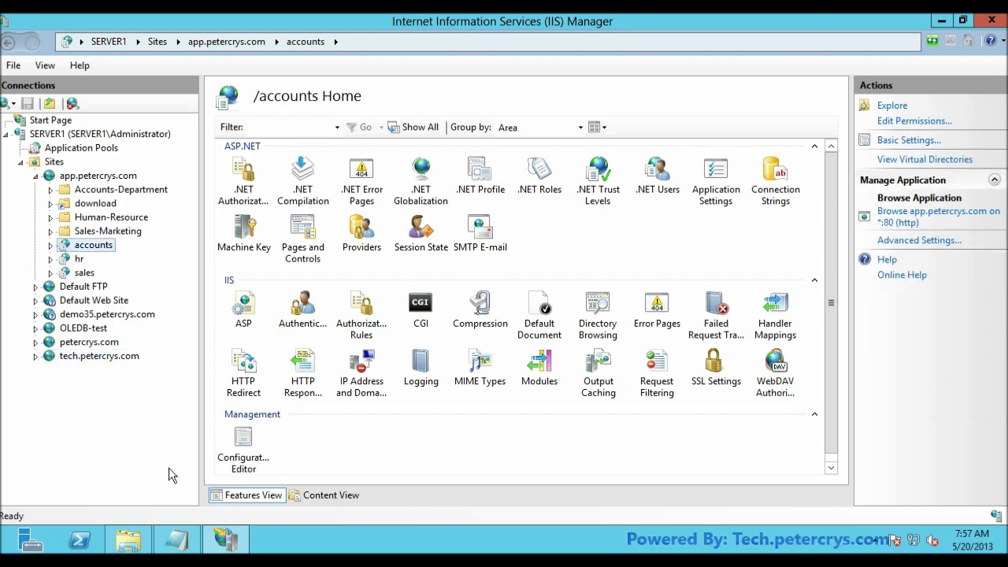
click(176, 540)
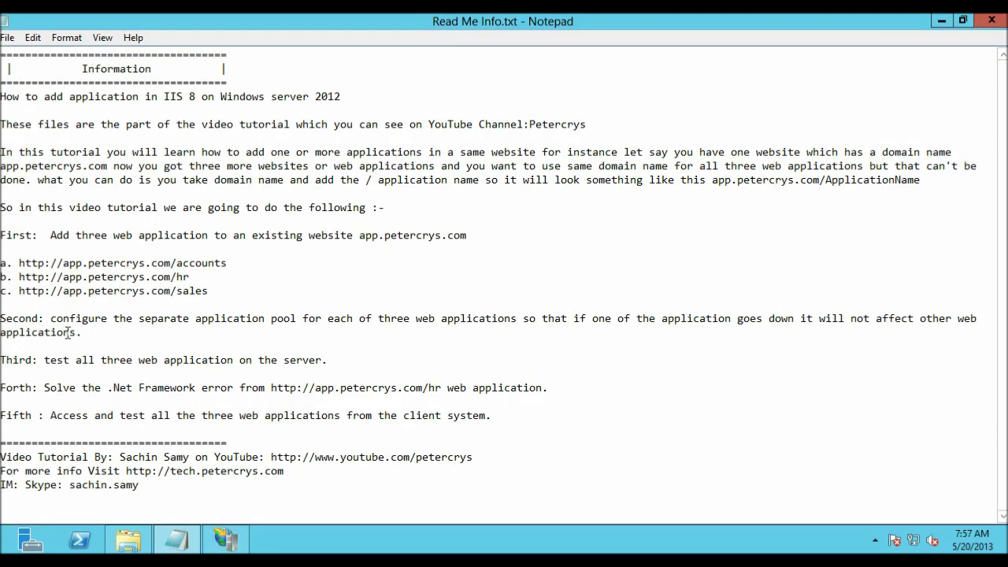
drag(76, 320, 144, 340)
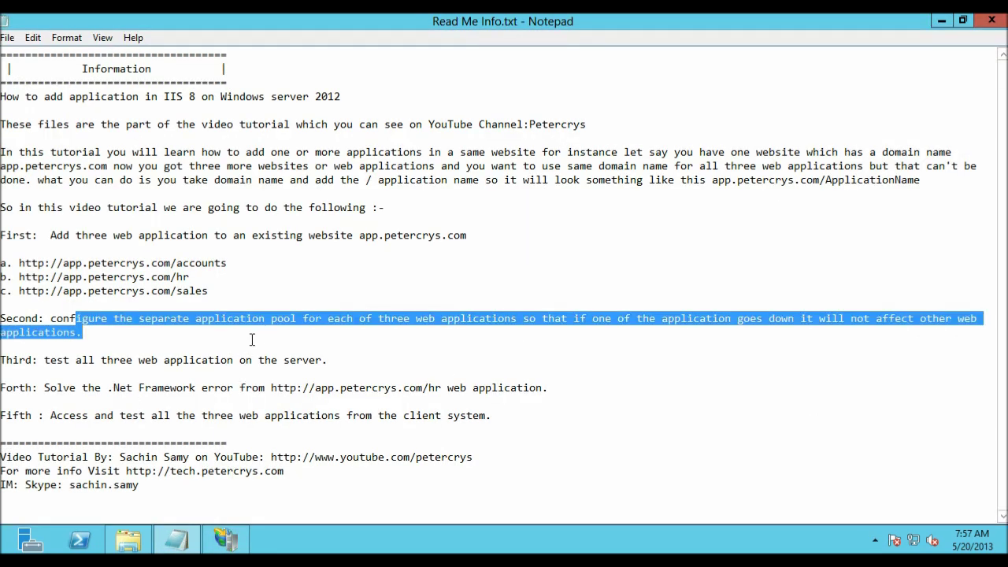
click(942, 22)
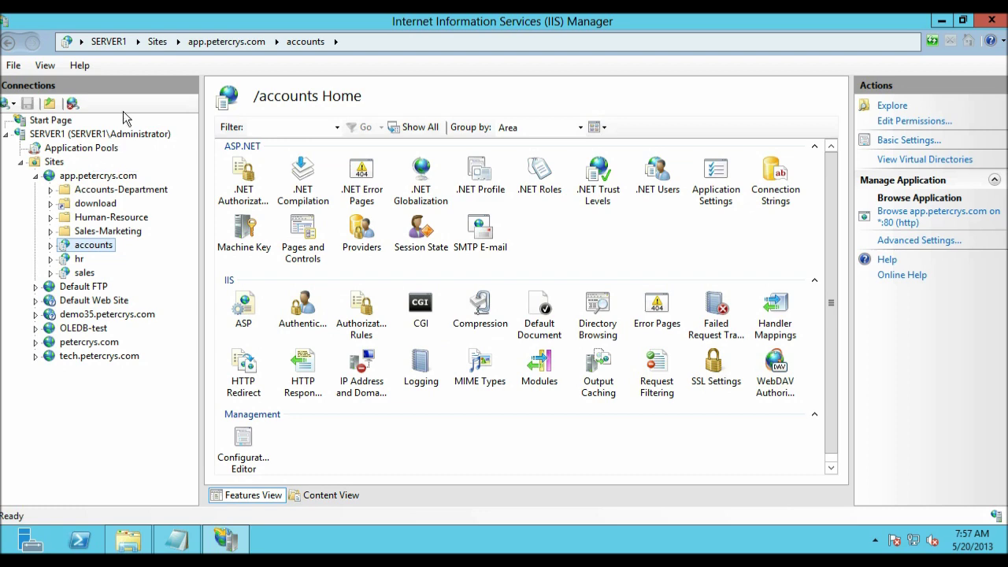
Step: Add an application pool named accounts with .NET Framework v4.0.30319 and the Integrated pipeline mode, started immediately
click(101, 150)
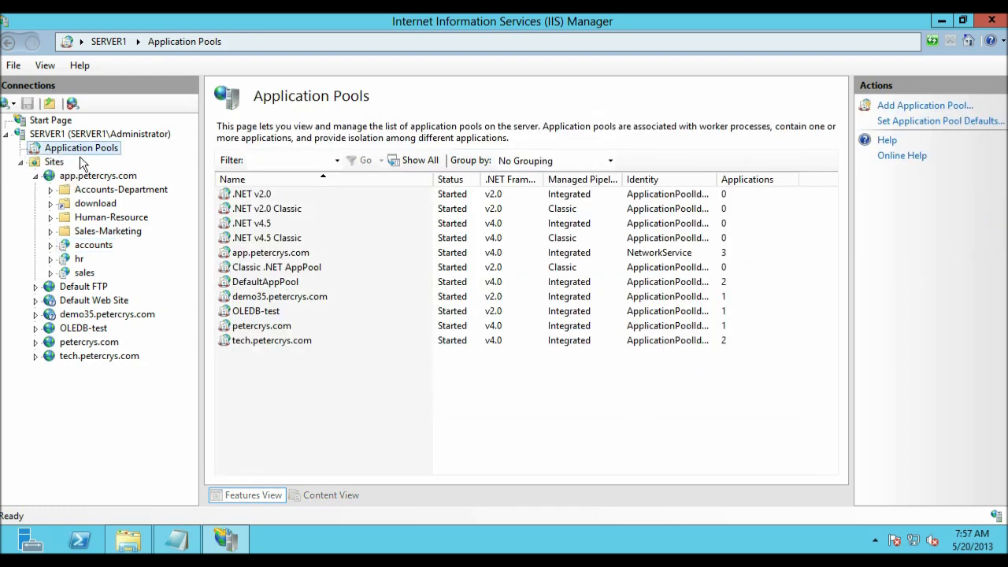
right_click(79, 150)
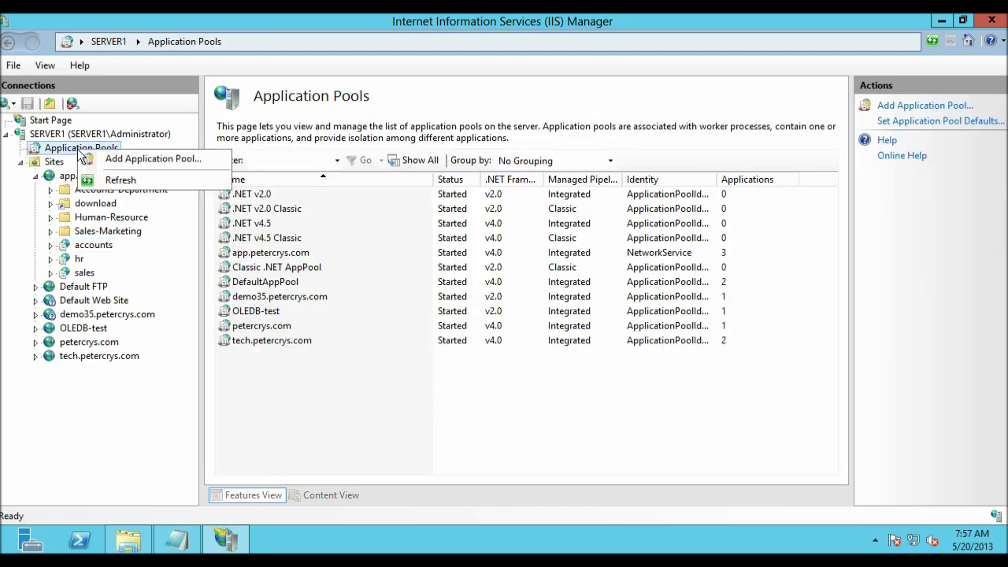
click(117, 160)
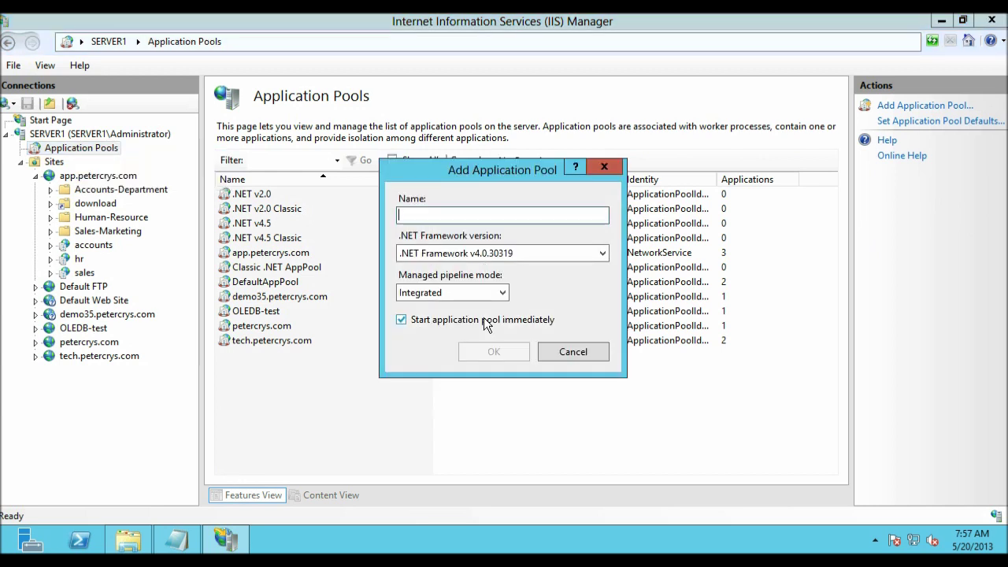
text(accounts)
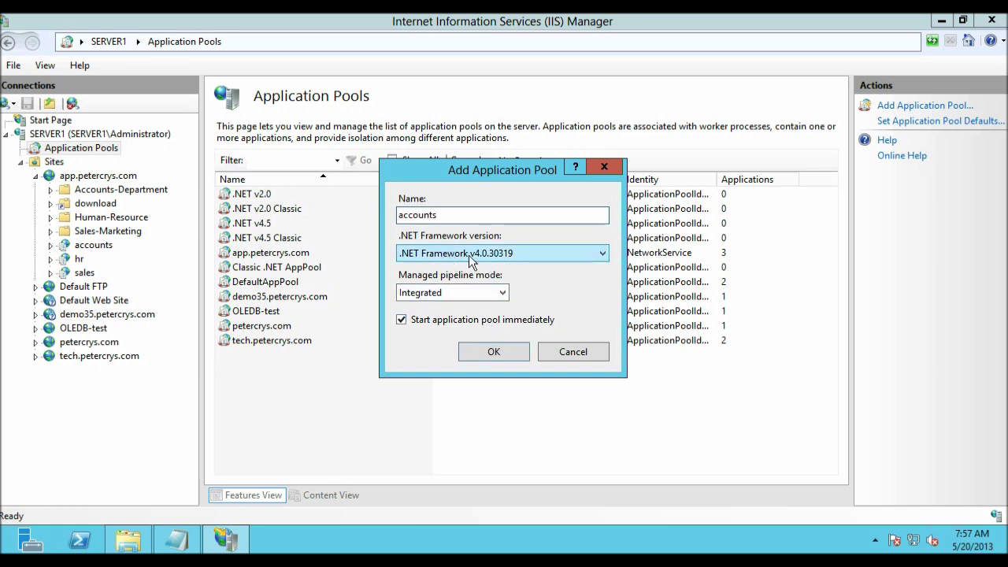
click(494, 352)
Step: Add an application pool named hr with .NET Framework v4.0.30319 and the Integrated pipeline mode
right_click(105, 151)
click(135, 165)
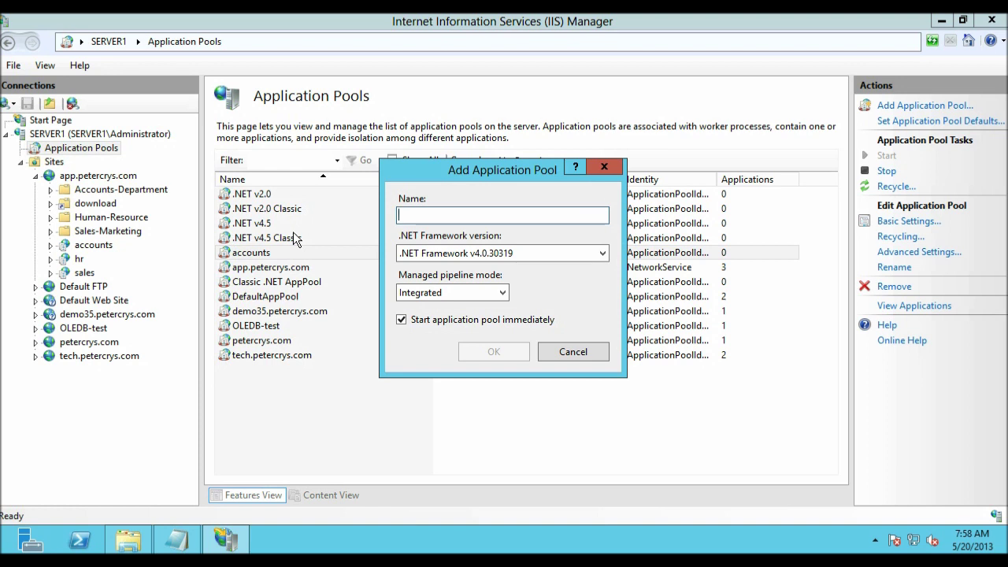
text(hr)
click(493, 354)
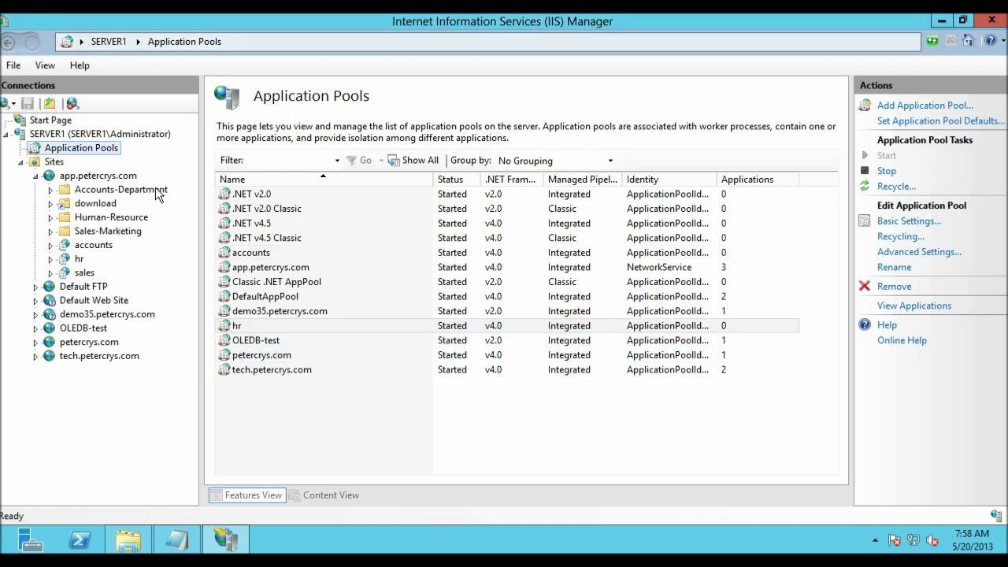
Step: Add an application pool named sales with .NET Framework v4.0.30319 and Integrated mode, and check the three new pools in the list
right_click(72, 152)
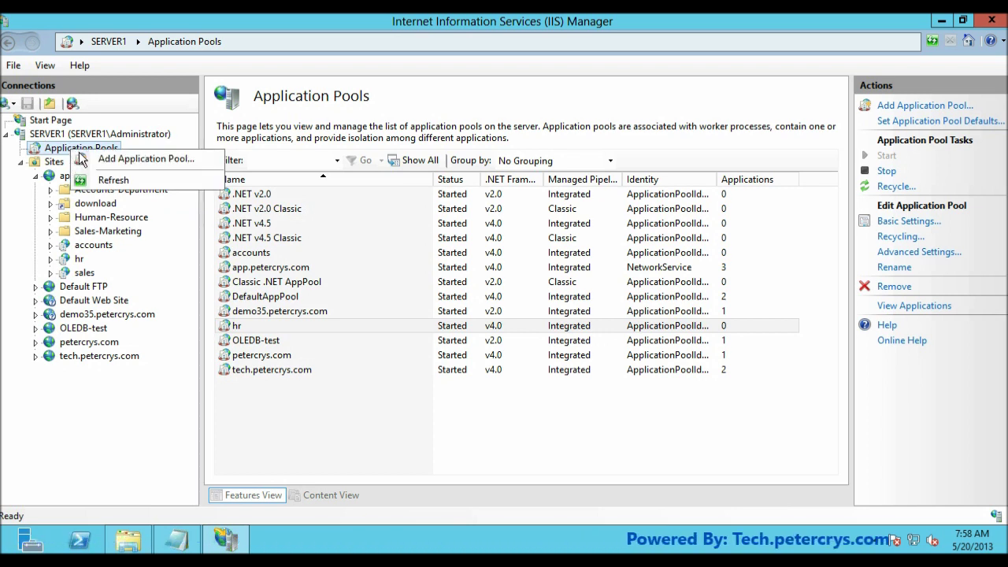
click(87, 158)
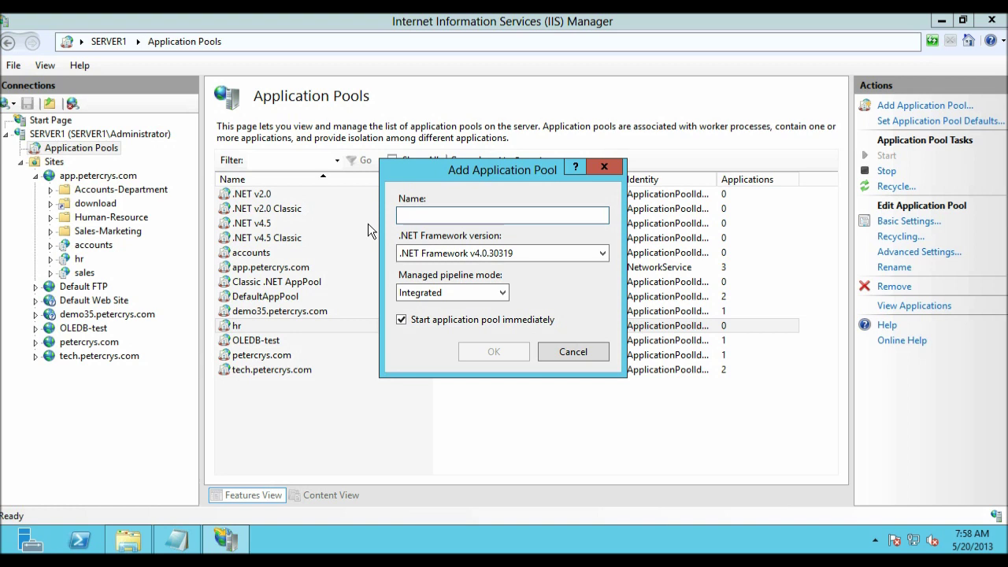
text(sales)
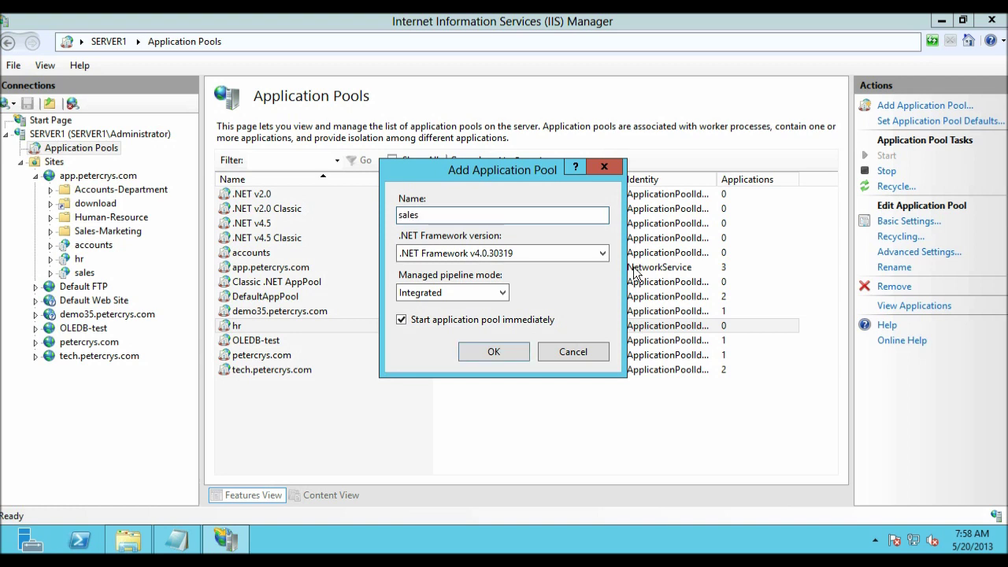
click(501, 352)
click(247, 369)
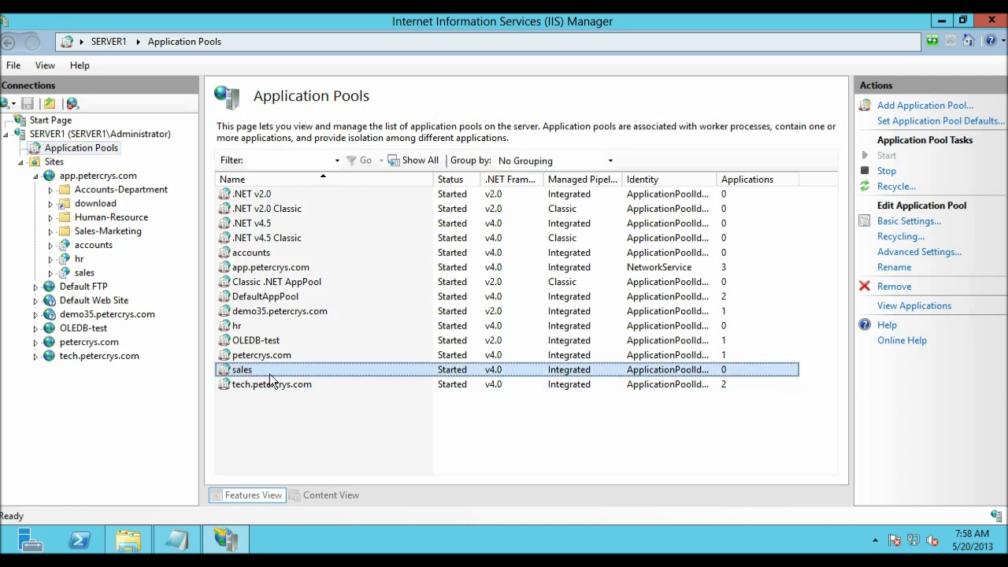
key(Return)
key(h)
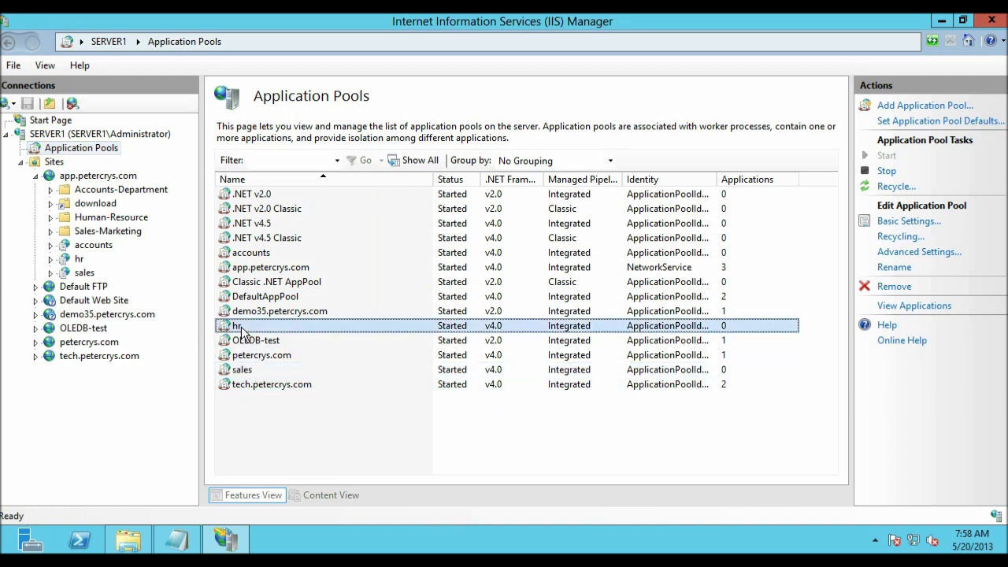
click(238, 370)
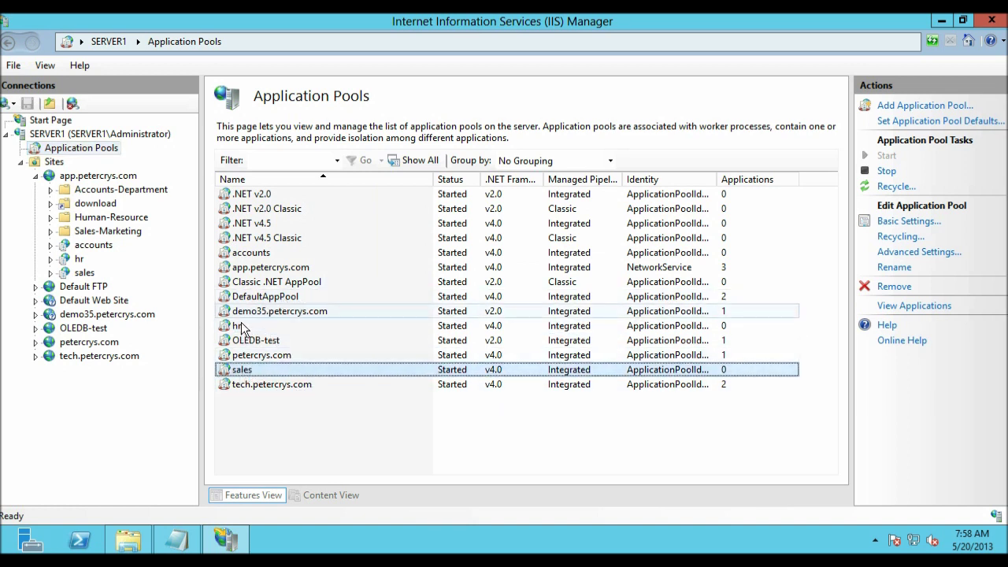
click(259, 253)
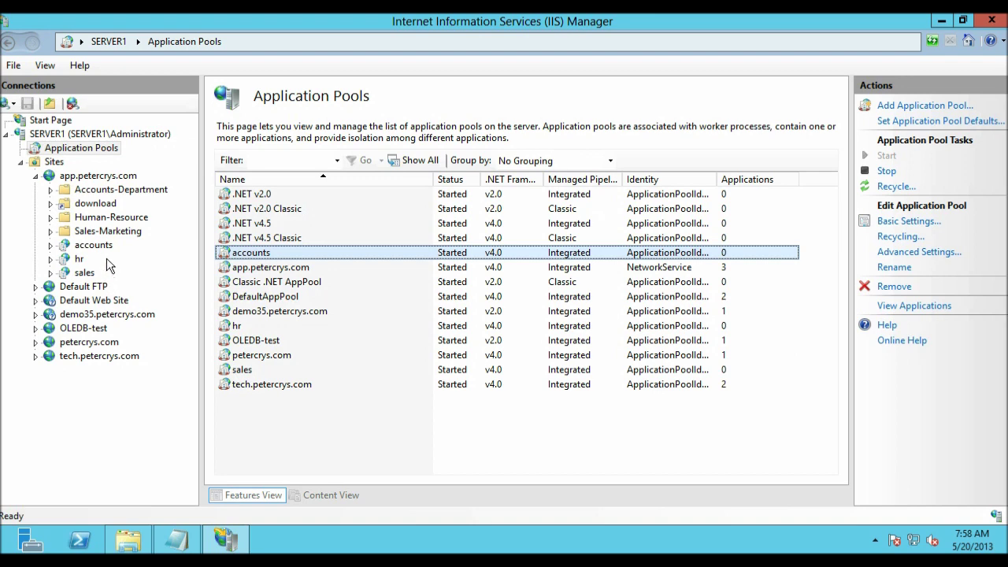
Step: Assign the accounts application under app.petercrys.com to the accounts application pool in its advanced settings
click(81, 176)
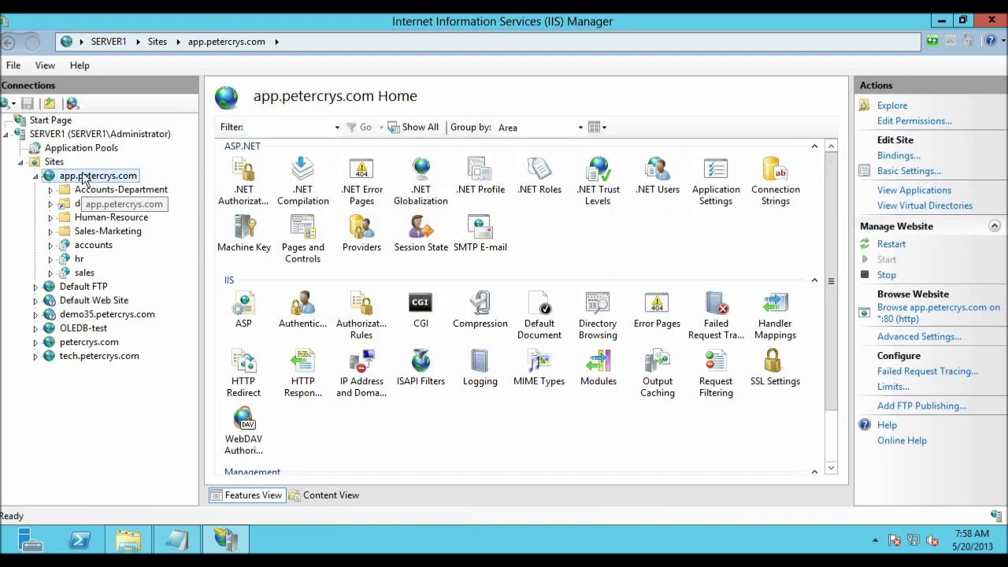
click(75, 247)
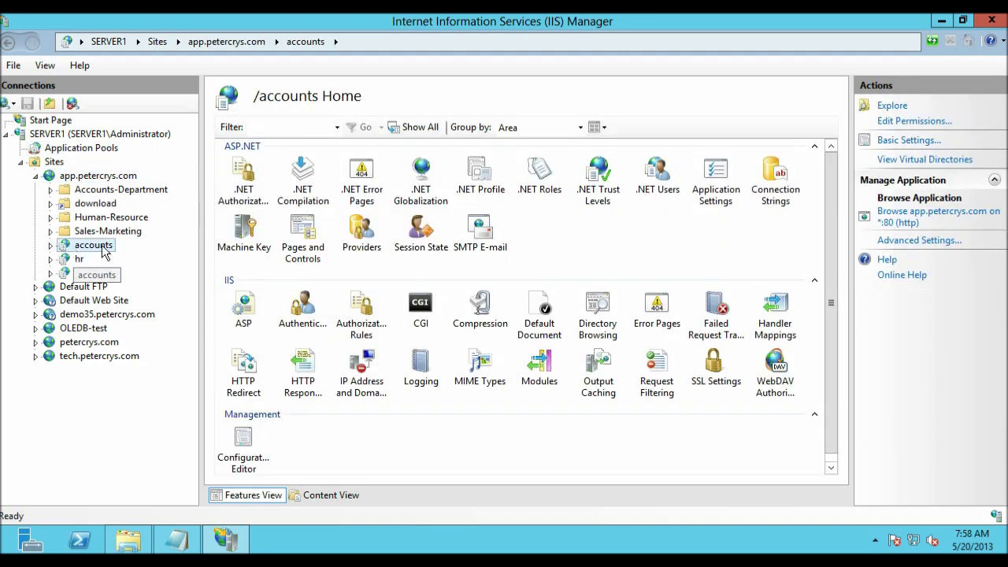
click(906, 240)
click(569, 114)
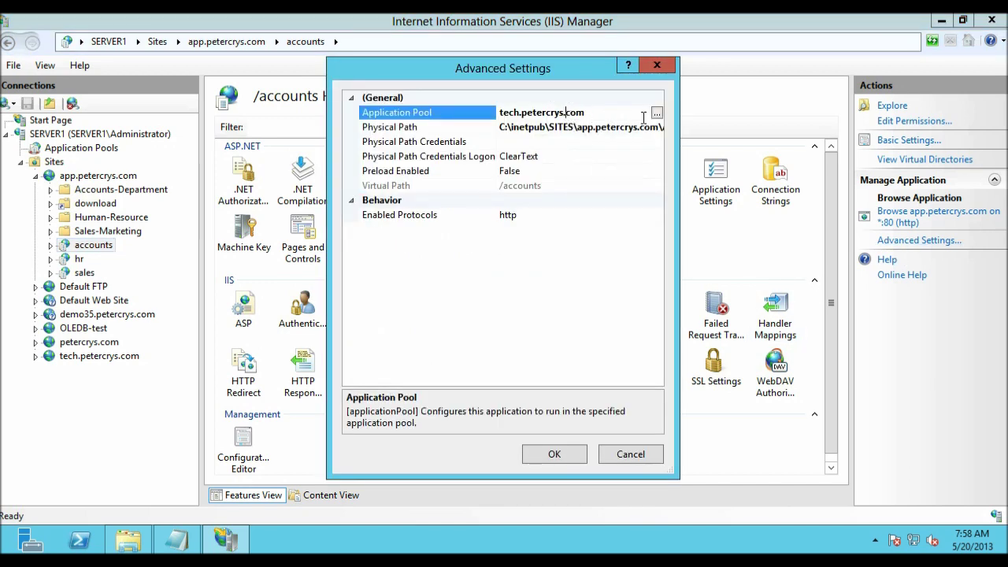
click(656, 114)
click(611, 234)
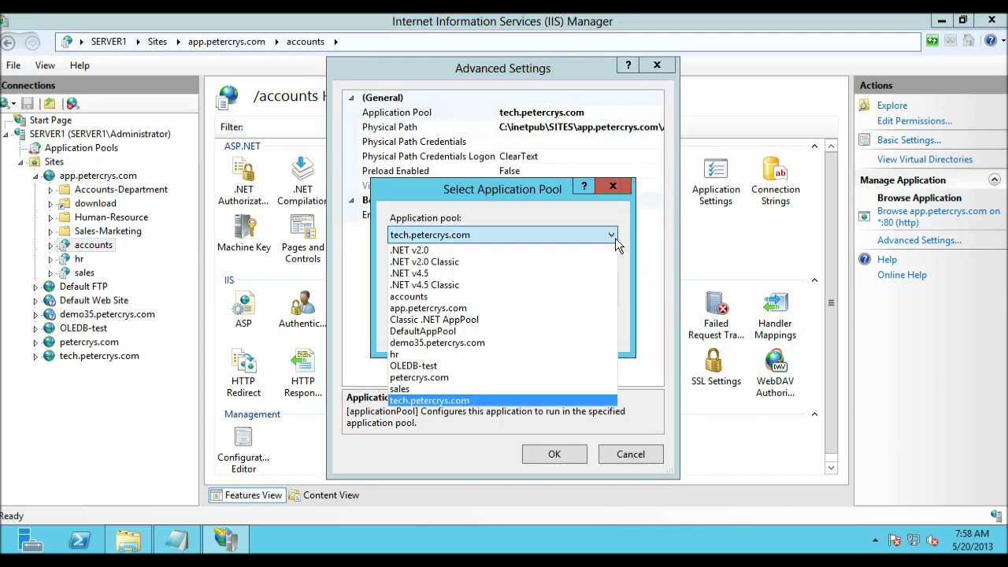
click(537, 271)
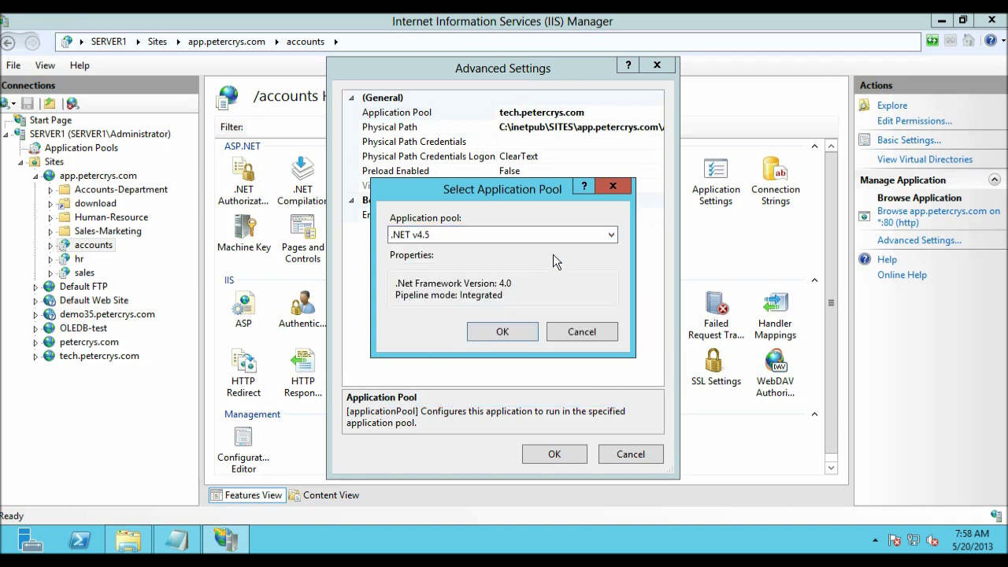
click(612, 234)
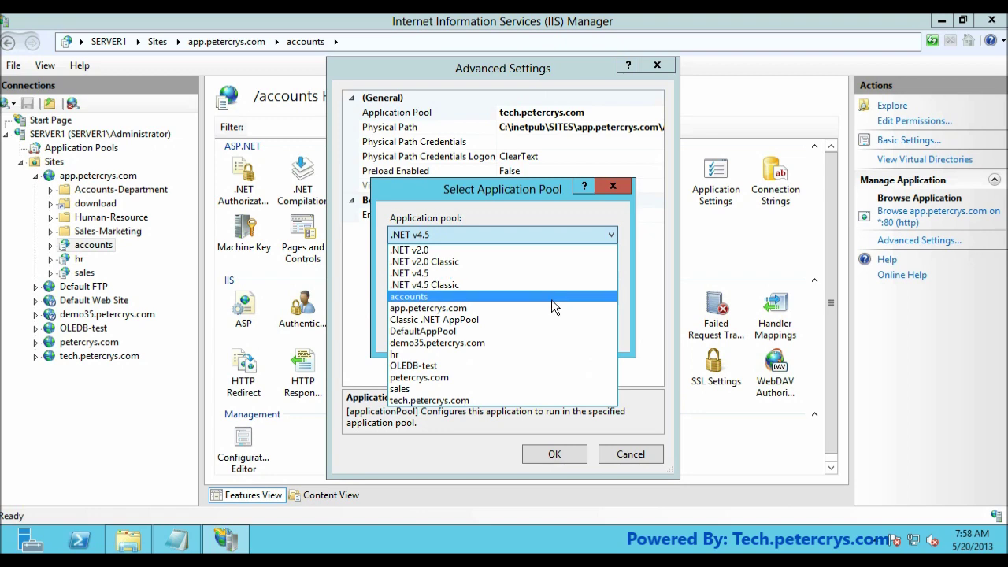
click(496, 296)
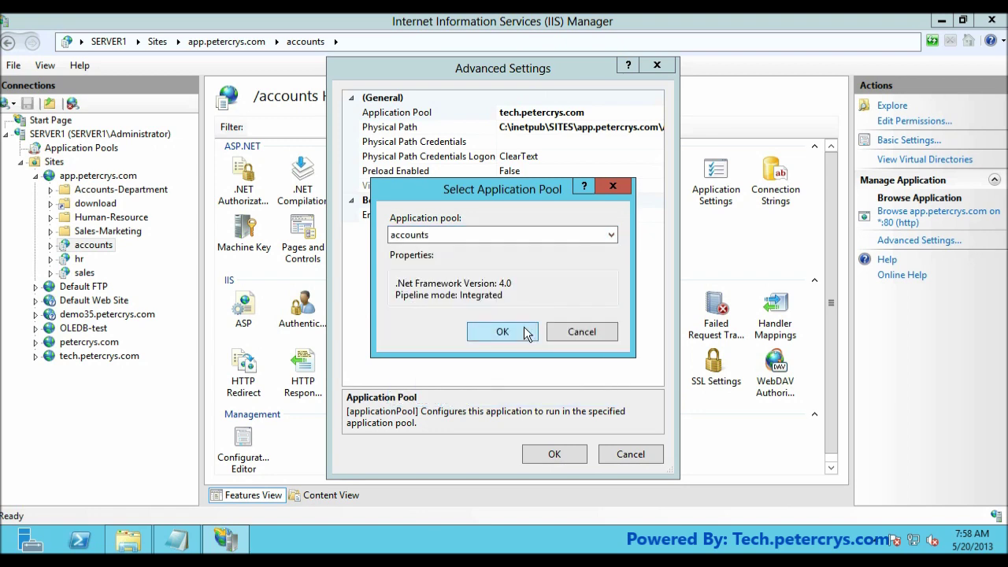
click(525, 329)
click(555, 455)
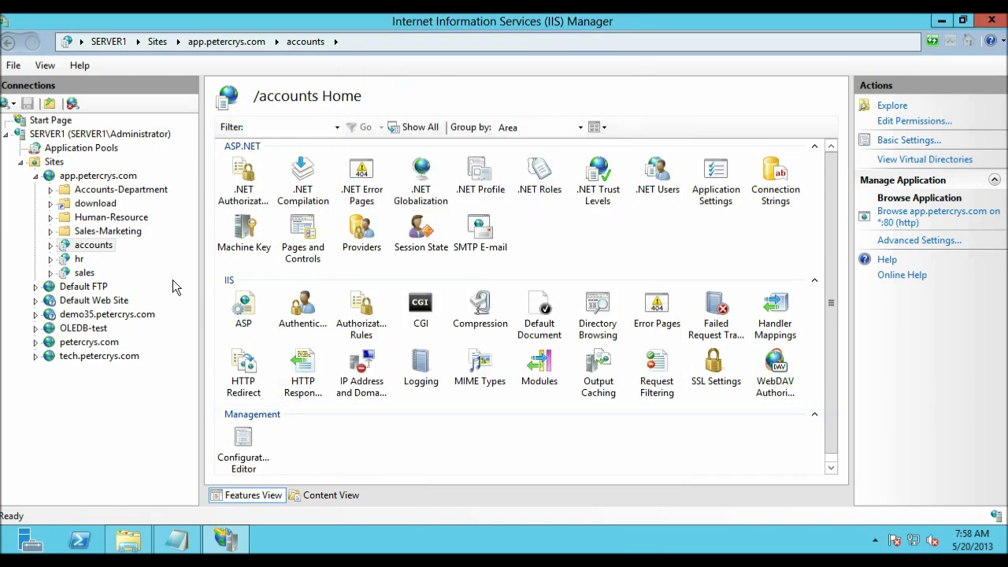
Step: Assign the hr application under app.petercrys.com to the hr application pool in its advanced settings, and recheck the setting
click(78, 259)
click(922, 219)
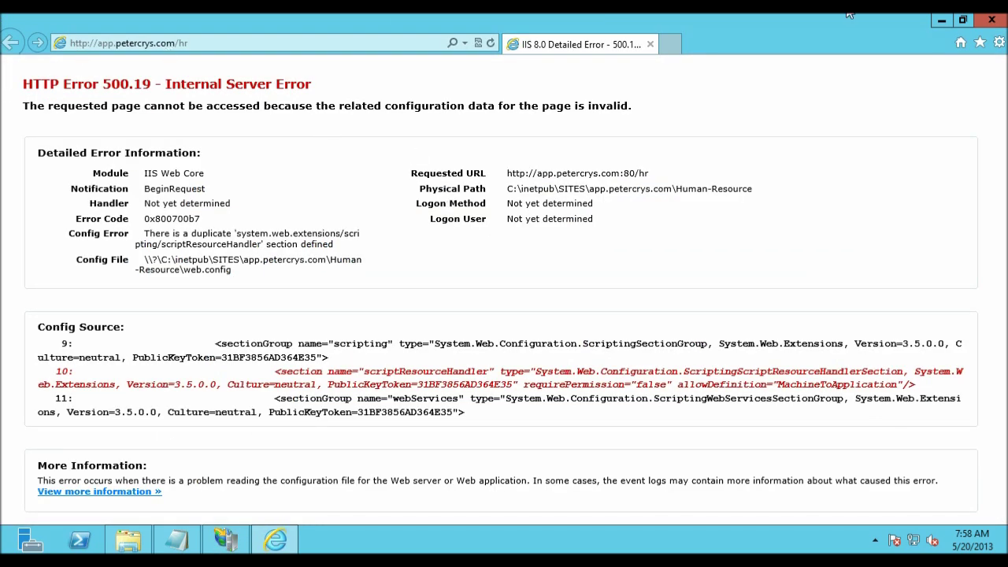
click(998, 21)
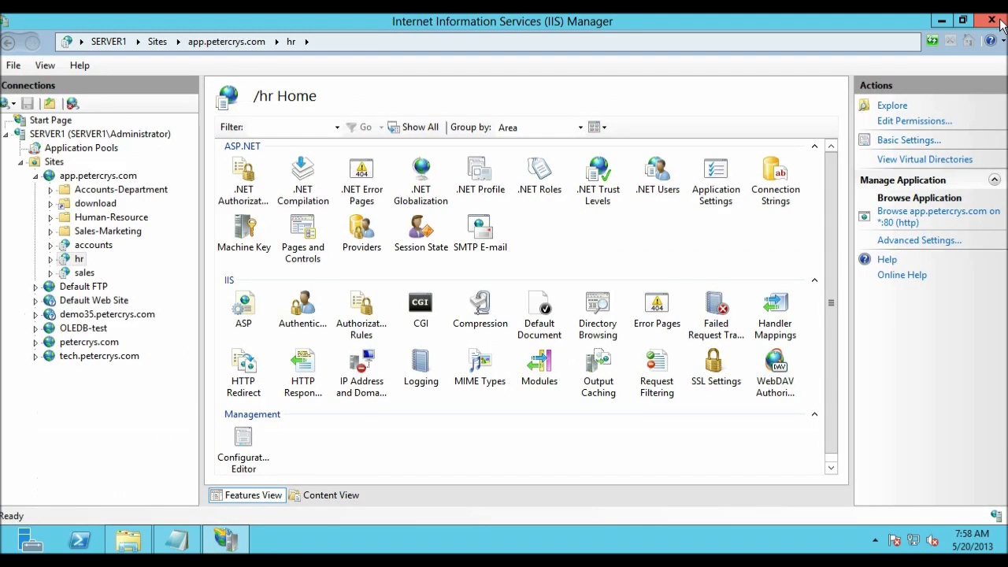
click(920, 240)
click(611, 113)
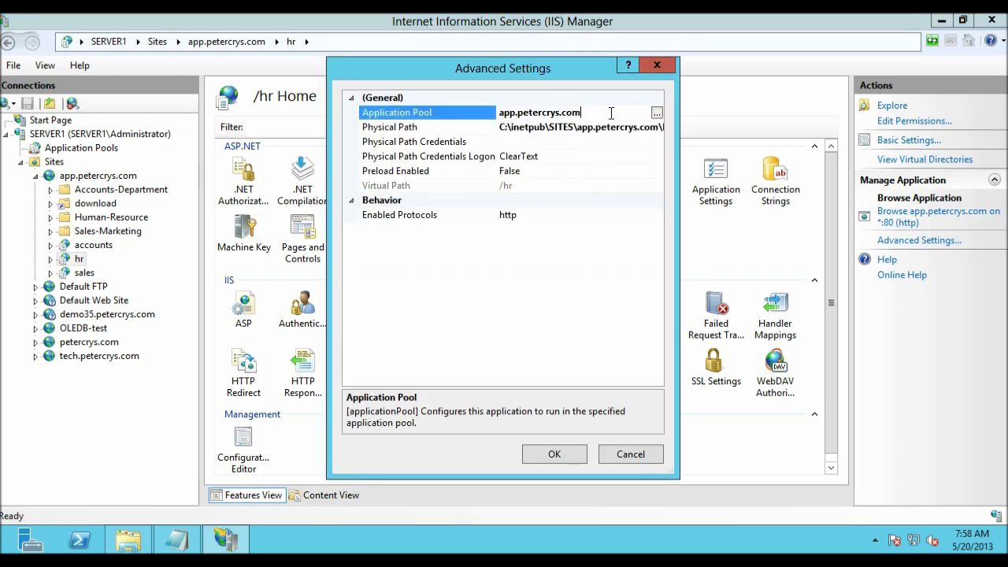
click(656, 113)
click(613, 234)
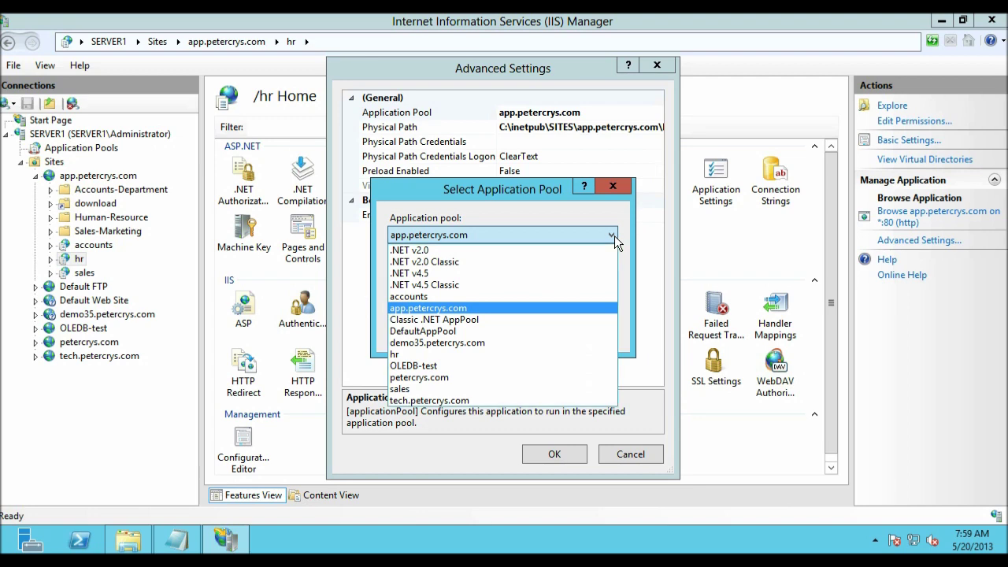
click(534, 355)
key(Return)
click(561, 456)
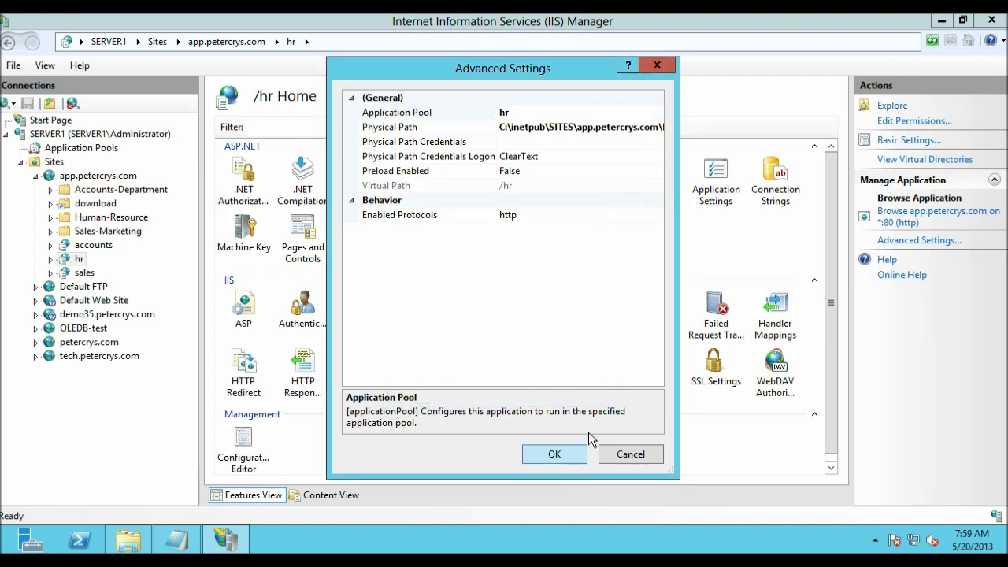
click(914, 242)
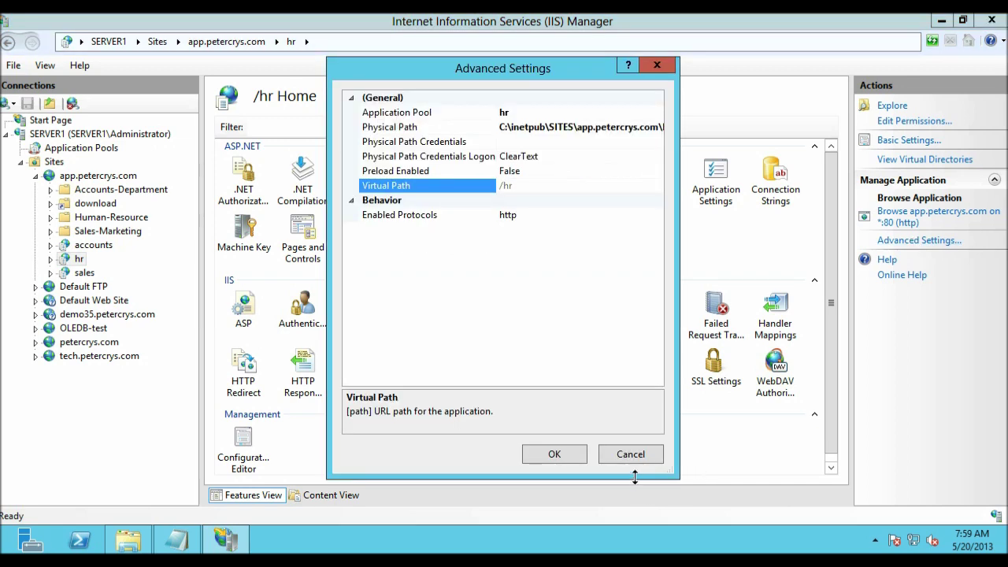
click(627, 455)
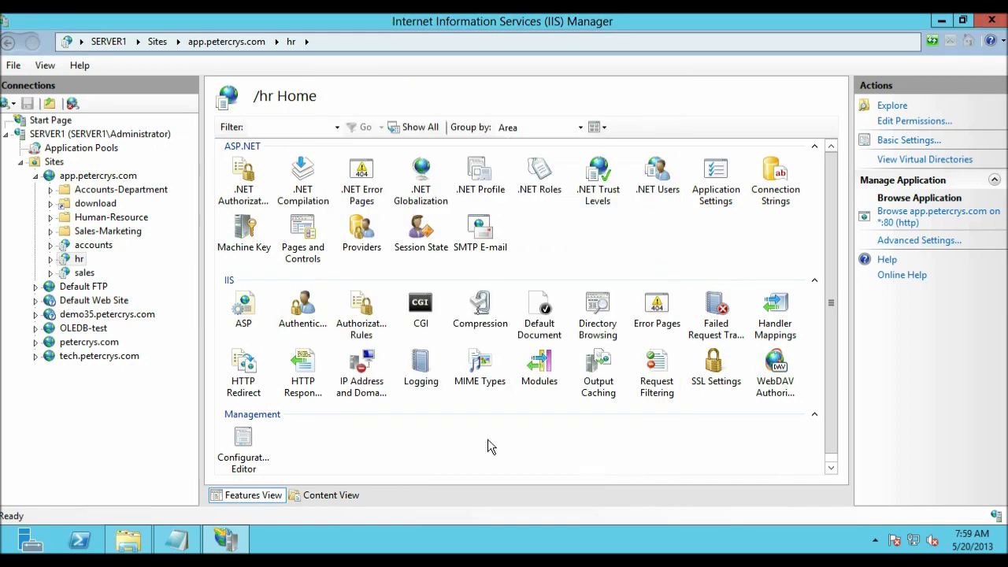
Step: Assign the sales application under app.petercrys.com to the sales application pool in its advanced settings
click(84, 272)
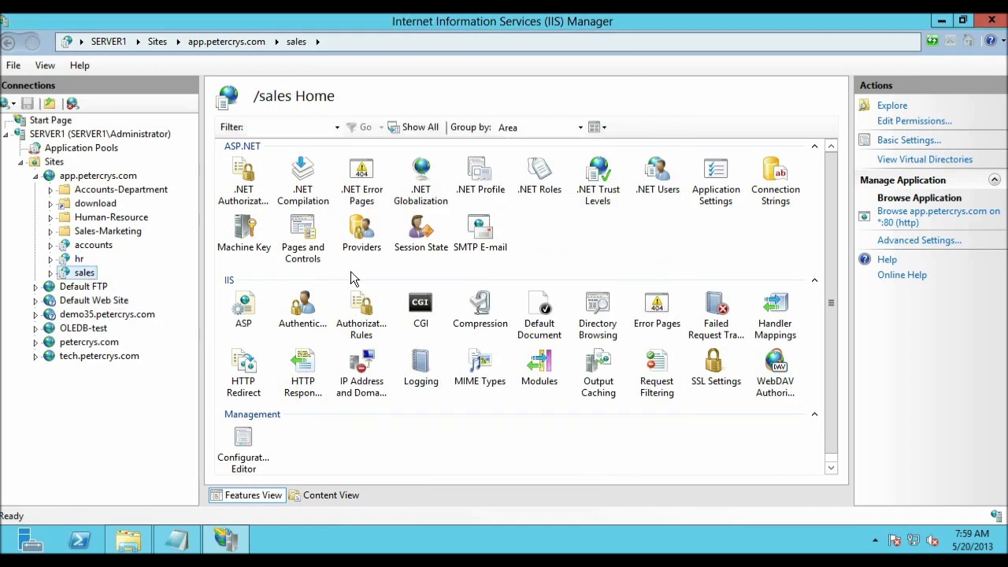
click(919, 241)
click(602, 114)
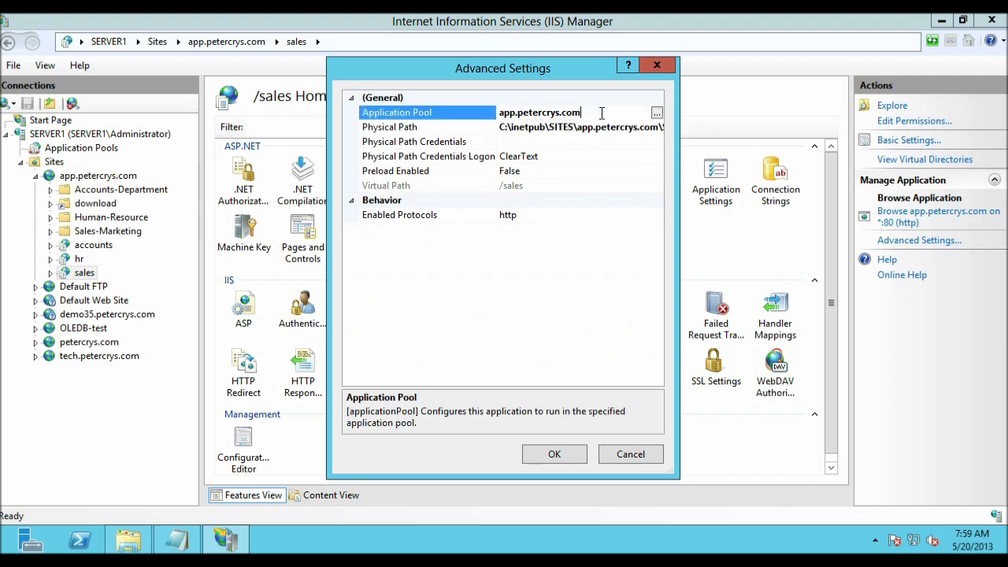
click(657, 112)
click(585, 235)
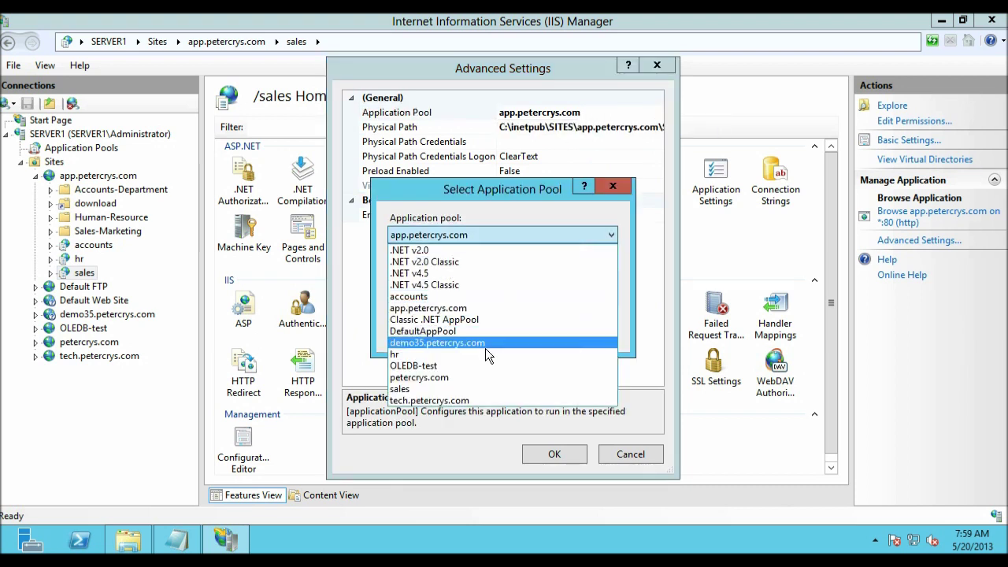
click(449, 389)
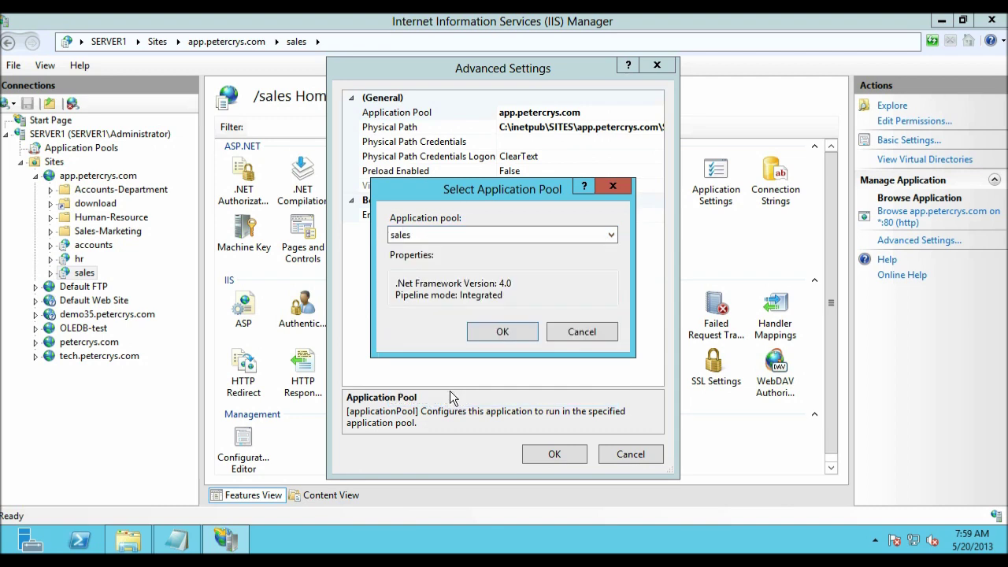
click(493, 332)
click(547, 459)
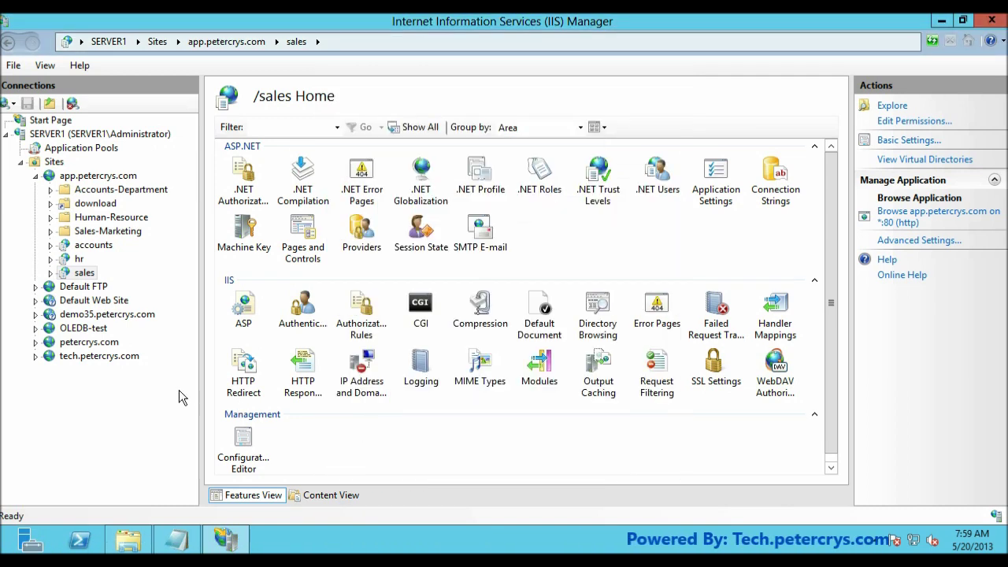
click(79, 247)
click(78, 260)
click(82, 273)
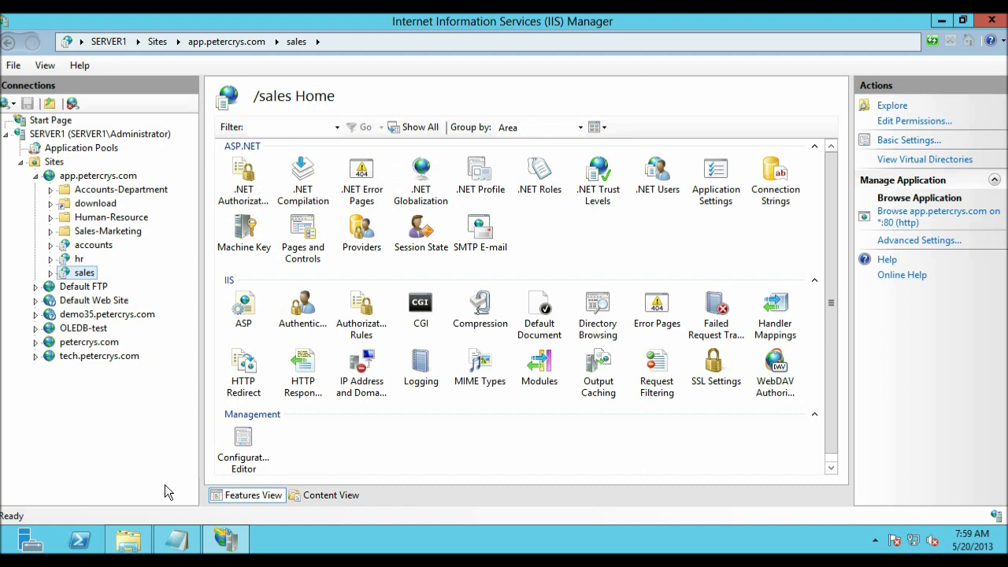
Step: Test app.petercrys.com/accounts, /sales and /hr in separate Internet Explorer tabs, and minimize the browser after reading the hr page's error details
key(super)
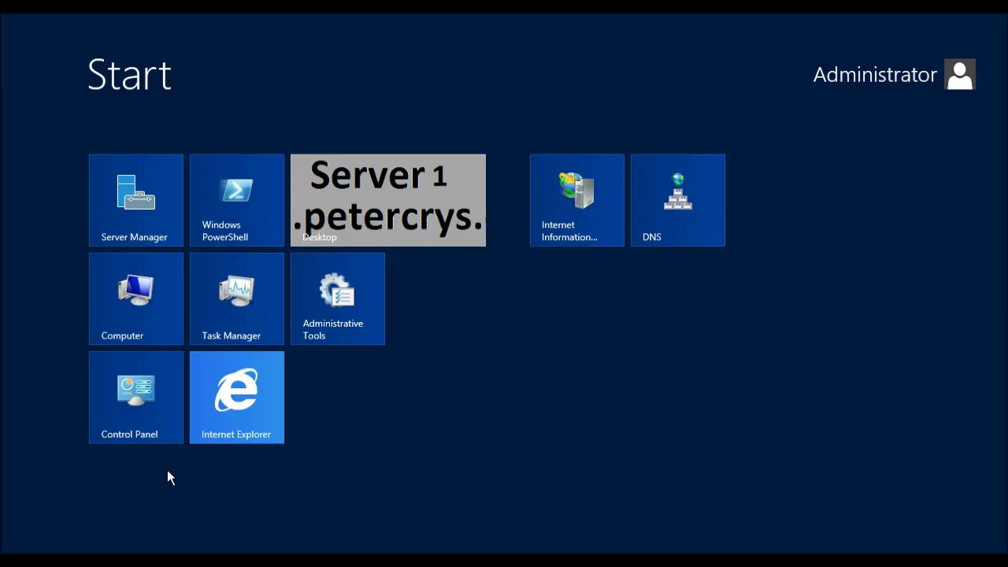
click(275, 386)
click(373, 47)
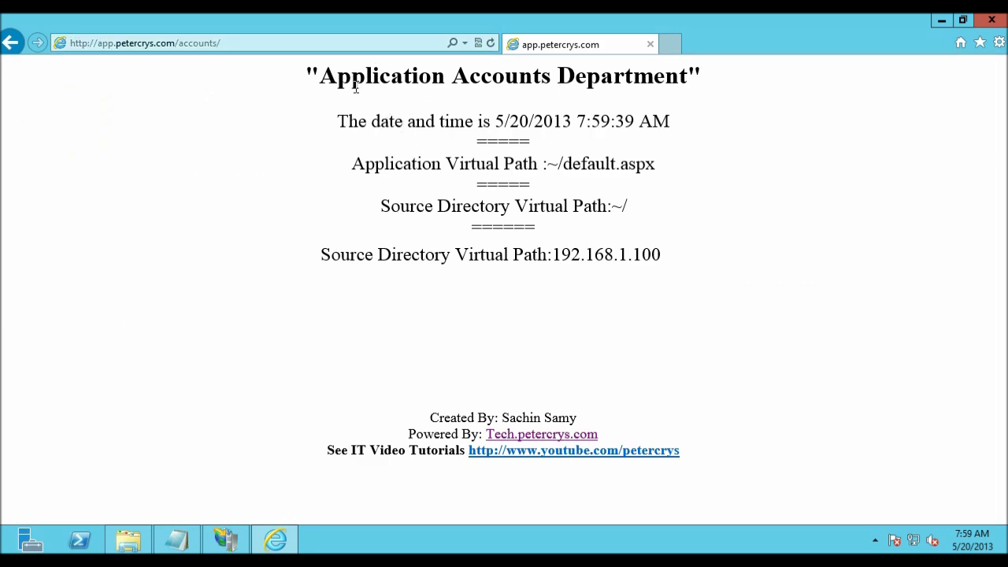
click(668, 45)
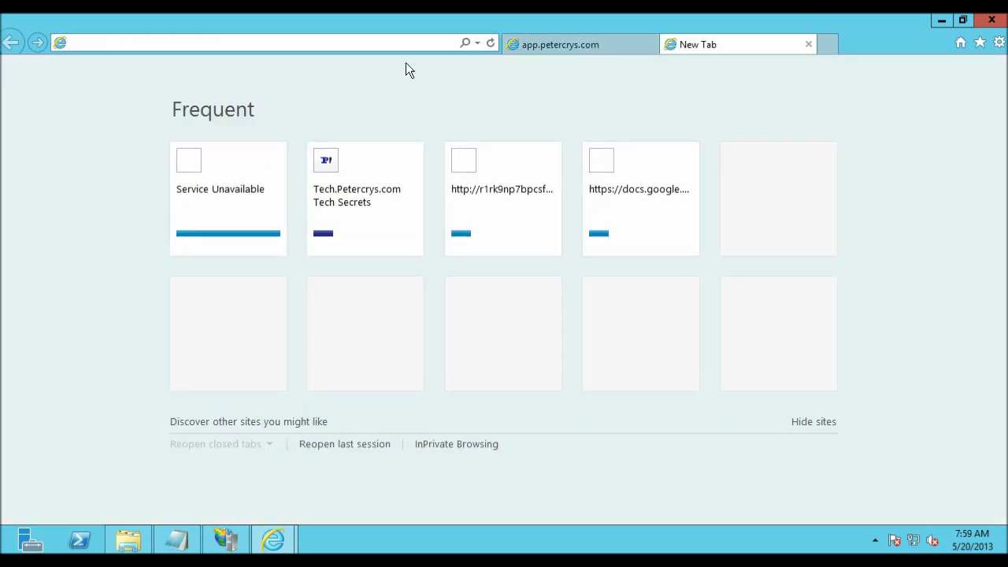
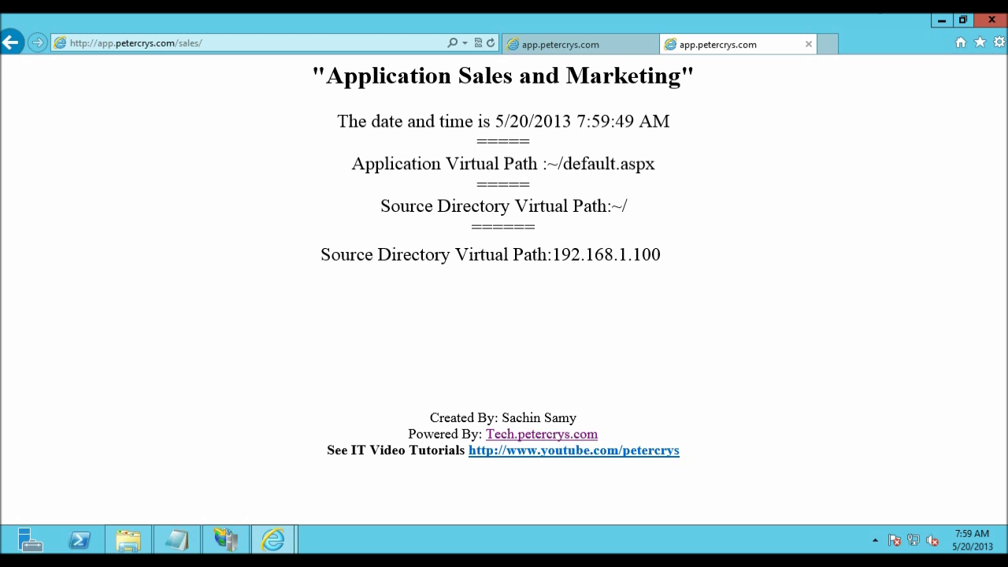
click(828, 43)
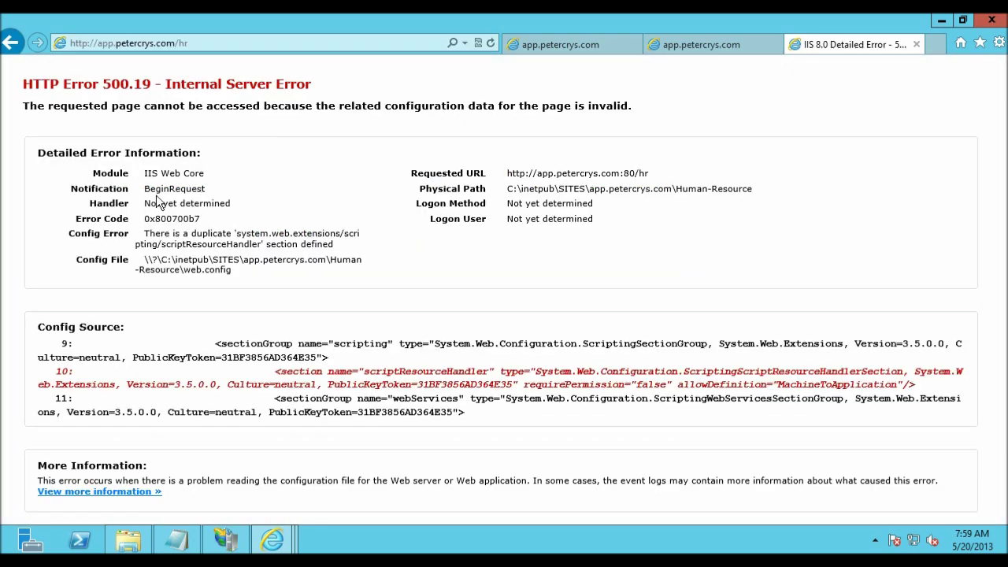
drag(155, 177, 418, 268)
click(419, 268)
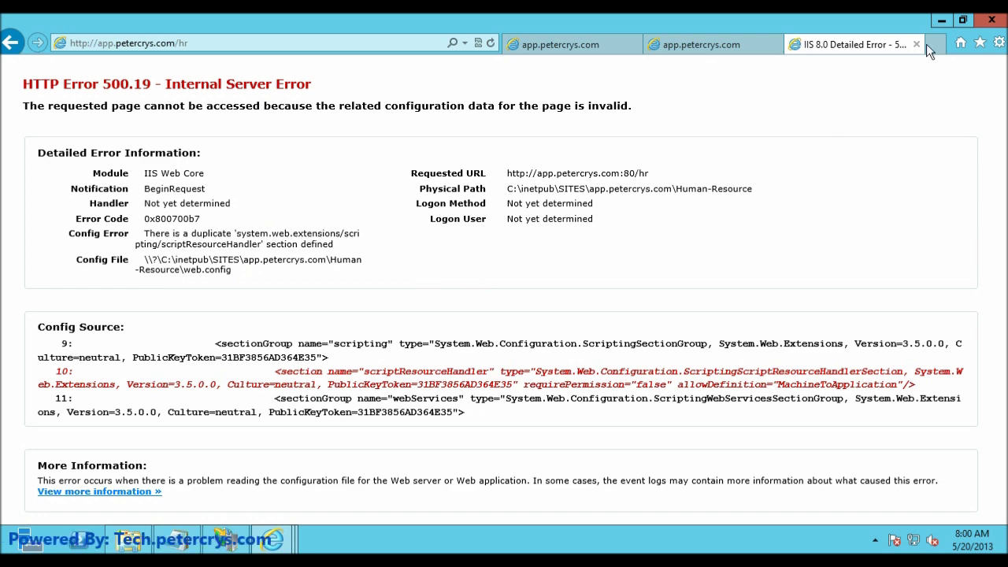
click(943, 23)
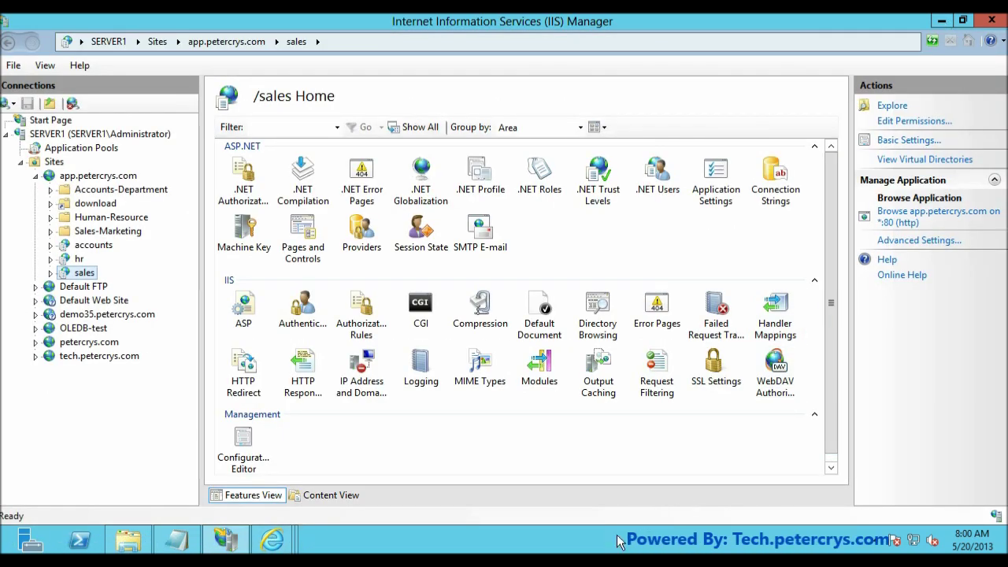
Step: Open Task Manager maximized and show the w3wp.exe entries in the detailed process list
right_click(599, 550)
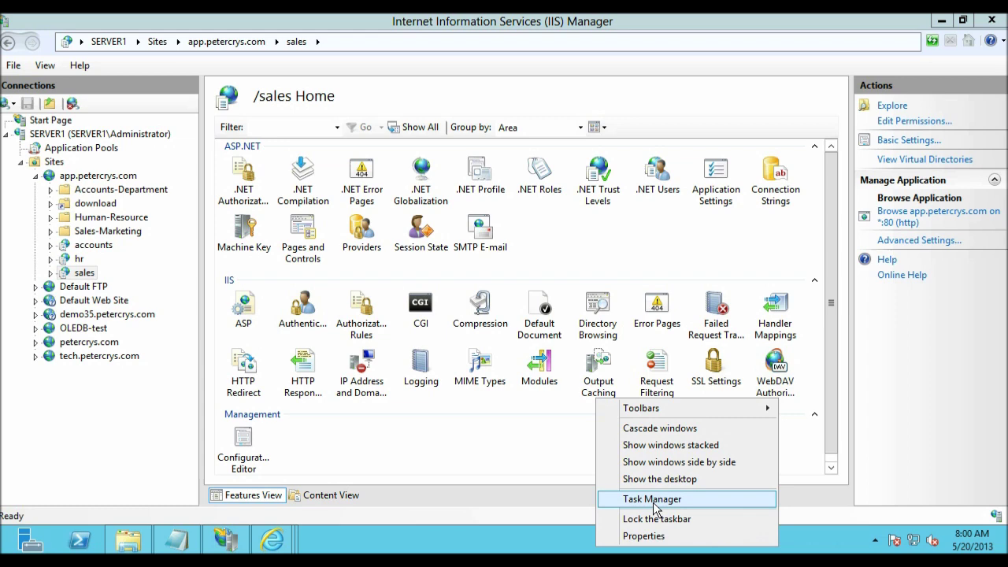
click(652, 499)
click(222, 112)
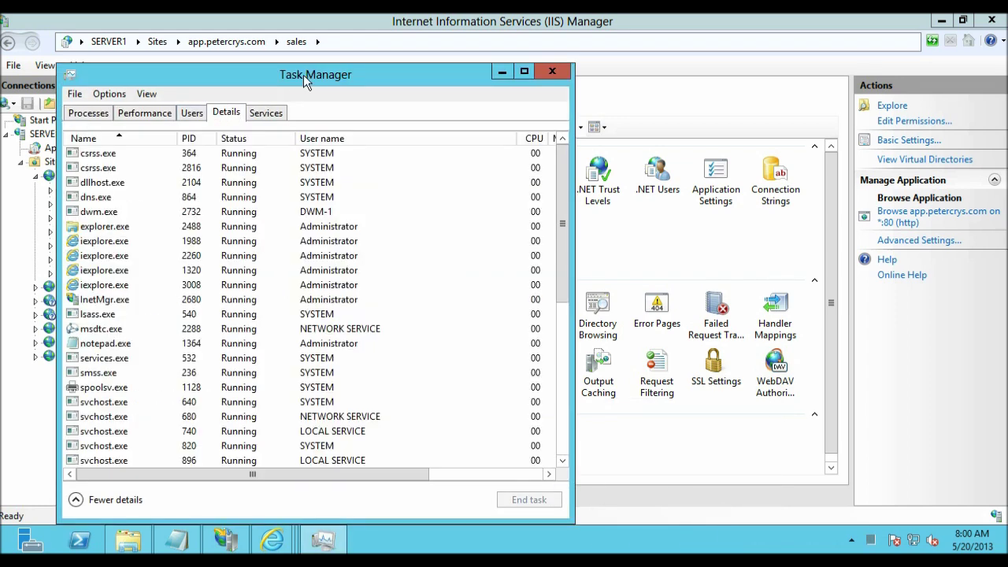
double_click(303, 75)
scroll(337, 158, down, 6)
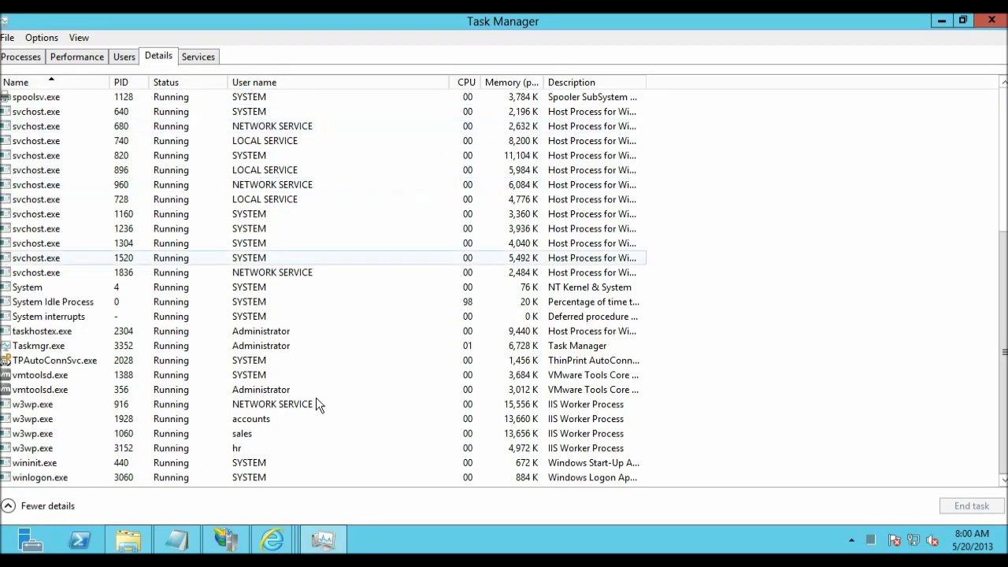
Step: Examine which user name each w3wp.exe worker process runs under, comparing accounts, sales and hr, and close Task Manager
click(24, 406)
click(26, 419)
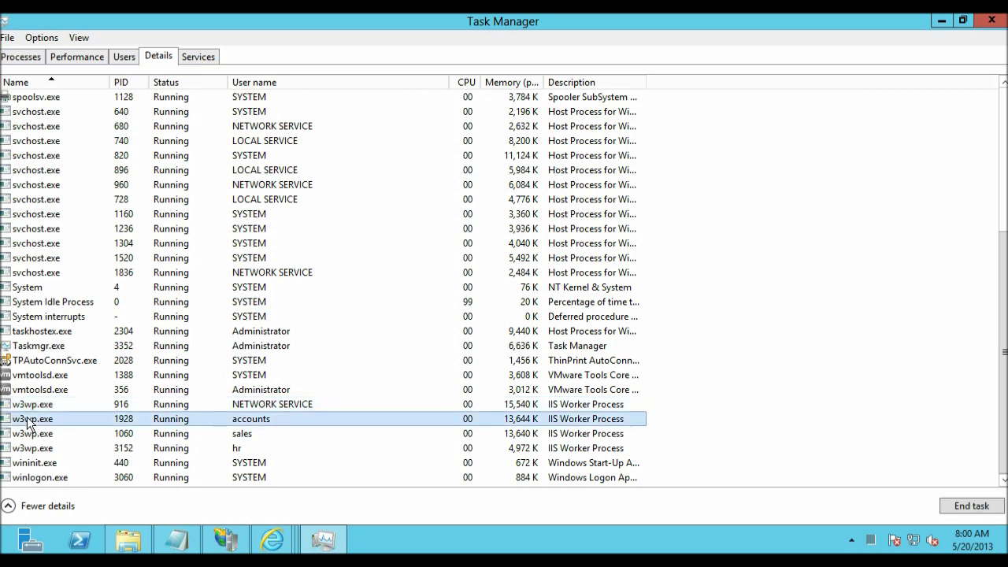
click(36, 434)
click(38, 450)
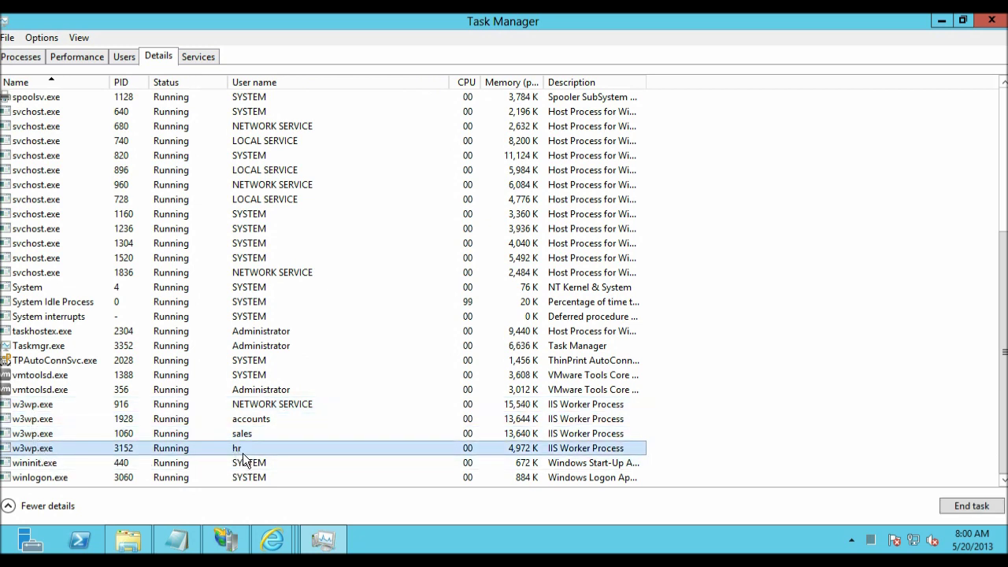
click(234, 434)
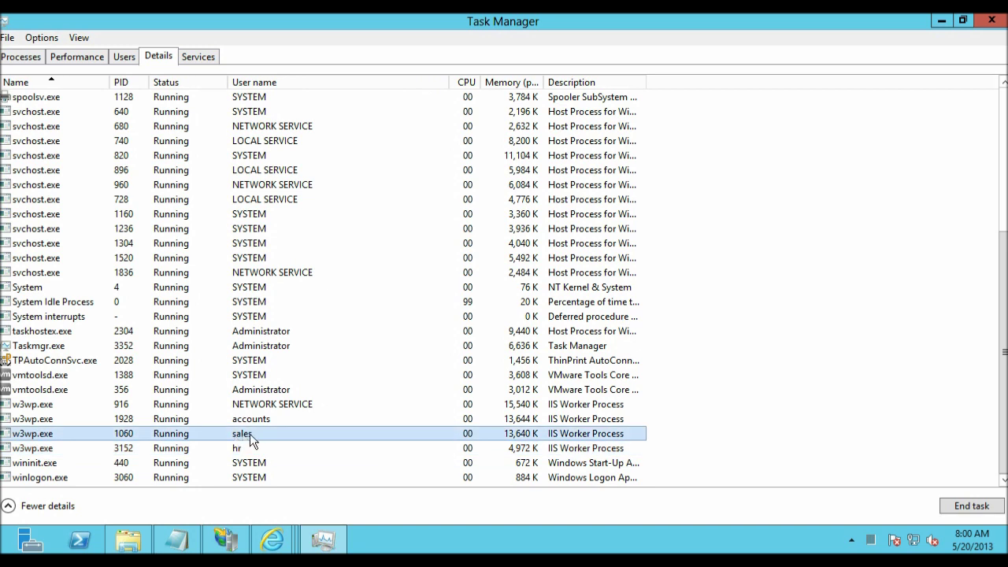
click(257, 422)
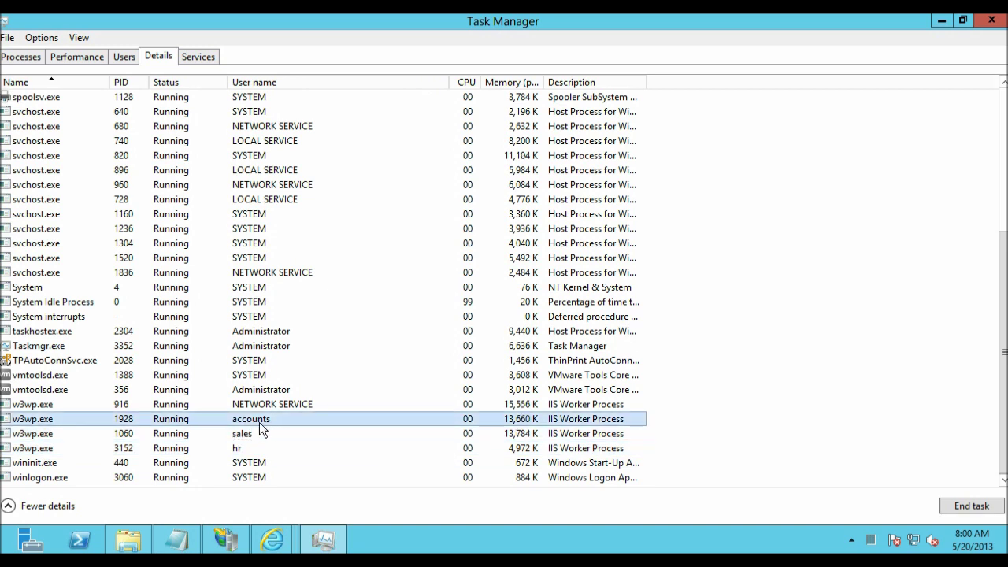
click(51, 432)
click(45, 450)
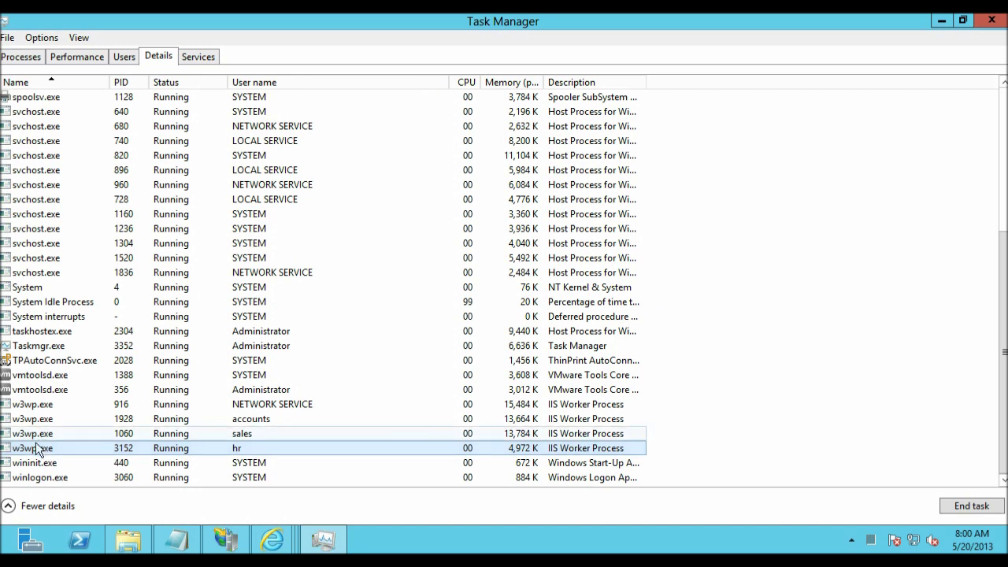
click(49, 434)
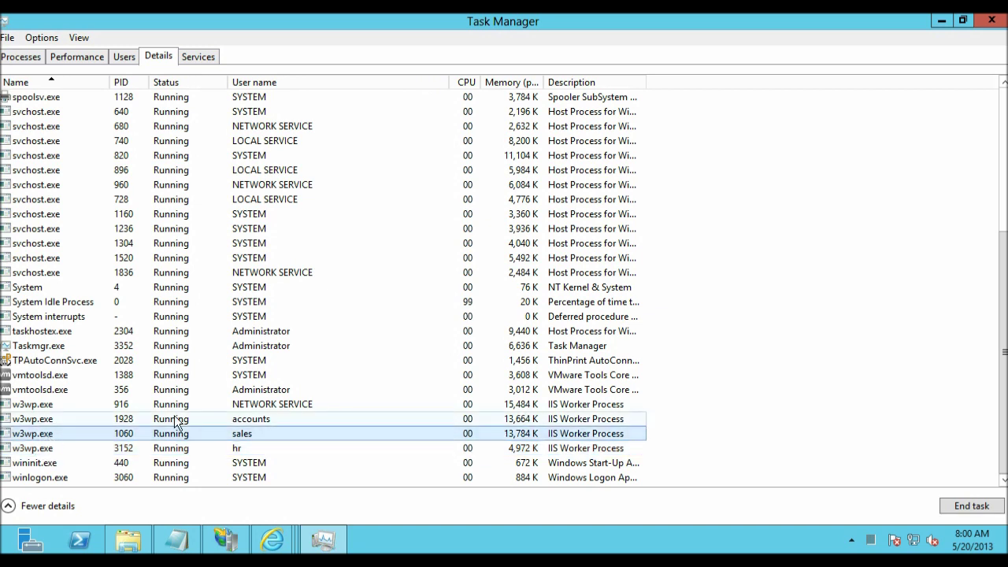
click(991, 21)
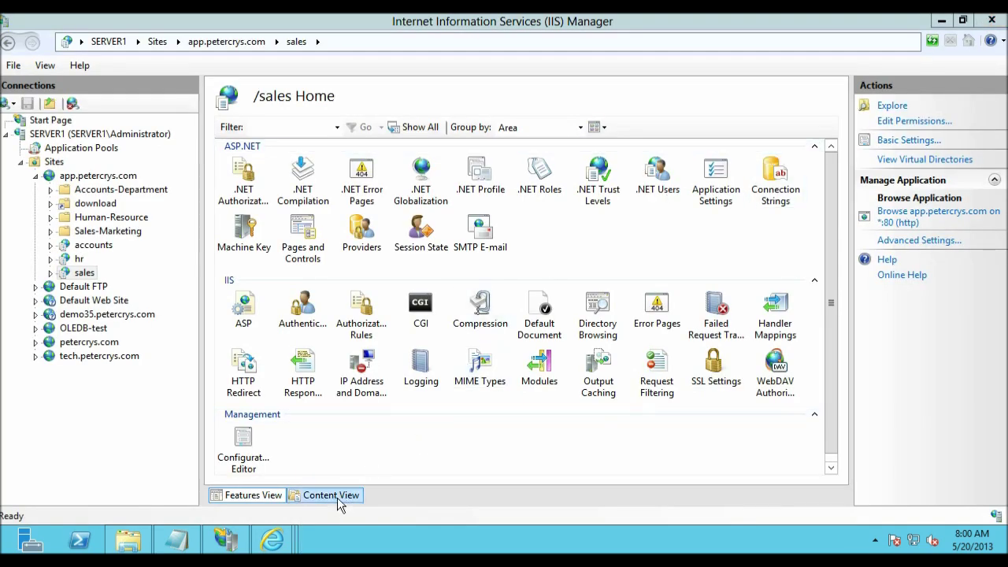
Step: Switch back to Internet Explorer and close it together with all its open tabs
mouse_move(279, 542)
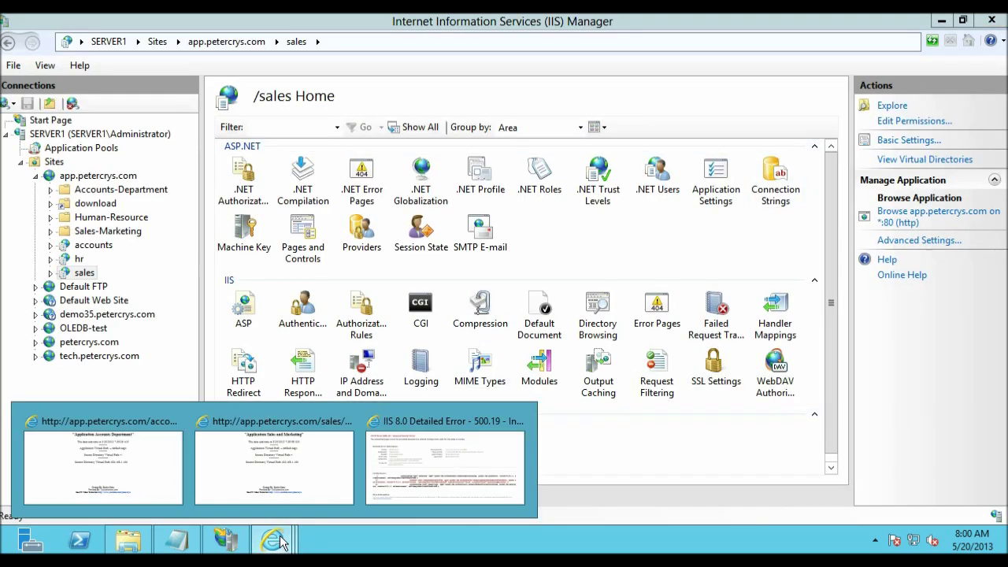
click(303, 489)
click(992, 20)
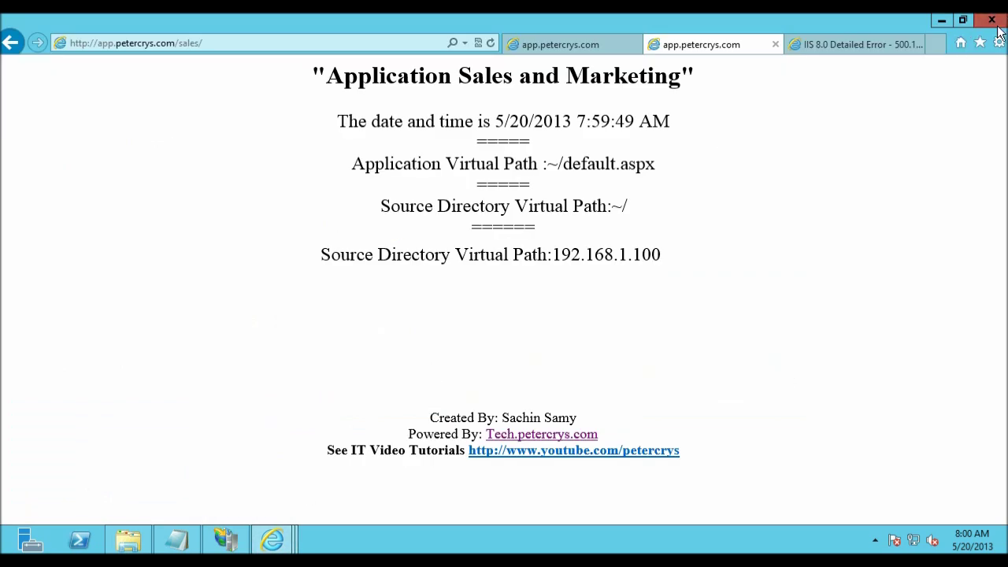
click(465, 282)
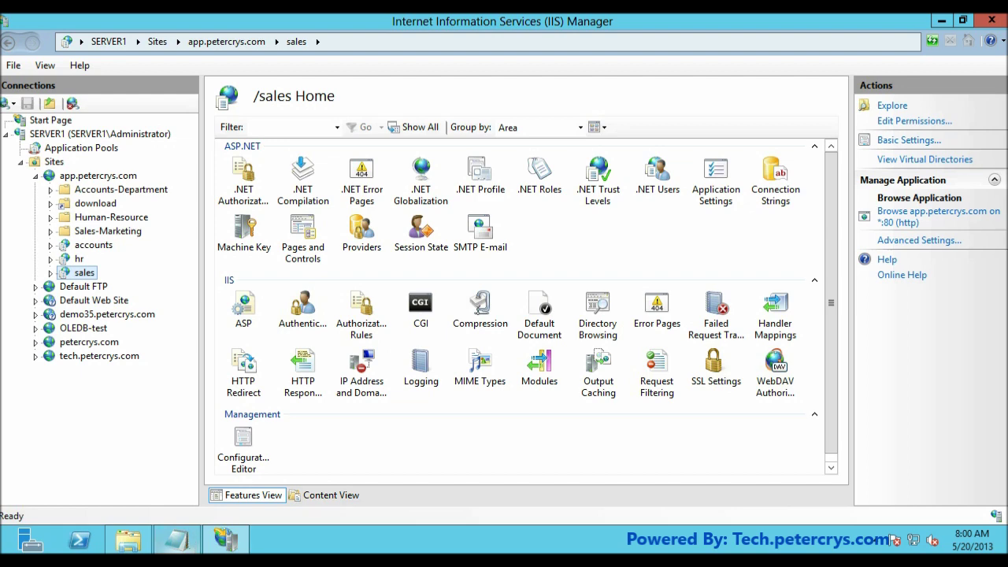
Step: Switch to Read Me Info.txt in Notepad and highlight the third task about testing all three web applications on the server
click(167, 545)
click(120, 334)
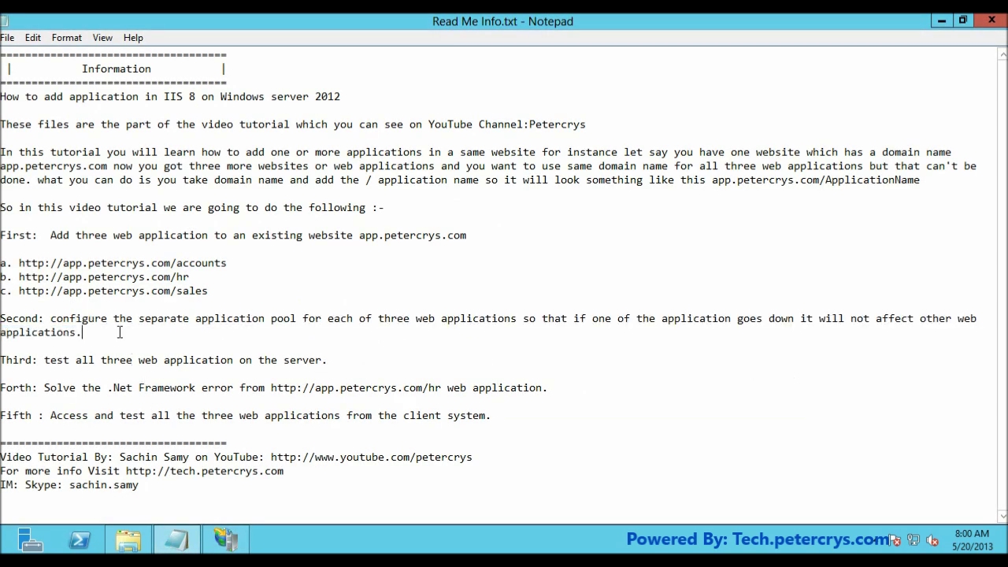
drag(46, 364, 307, 372)
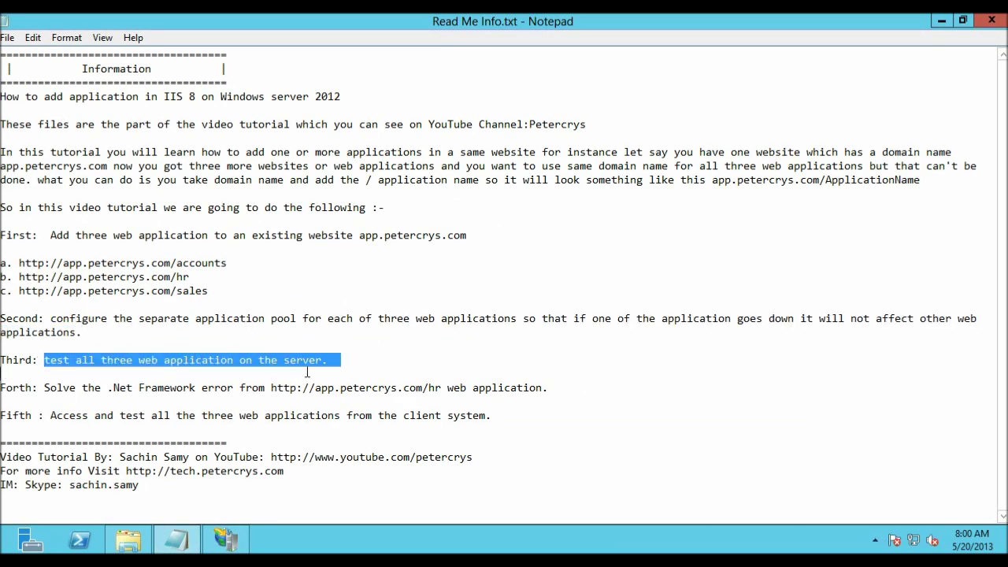
Step: Highlight the fourth task about solving the .Net Framework error of the hr web application, and clear the highlight
click(363, 365)
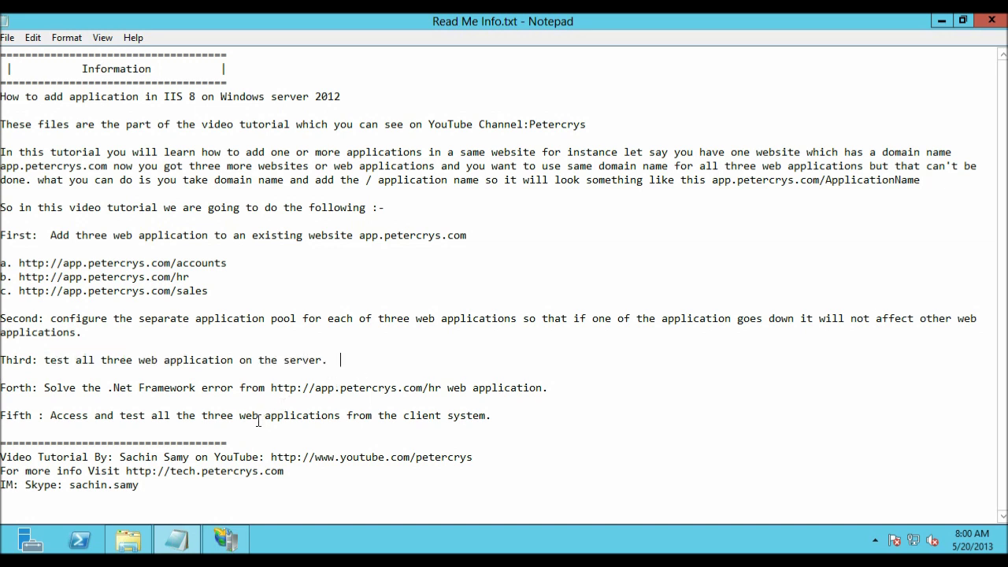
drag(45, 391, 563, 397)
click(573, 400)
Step: Switch to IIS Manager and open the physical folder of the hr application under app.petercrys.com in File Explorer
click(235, 542)
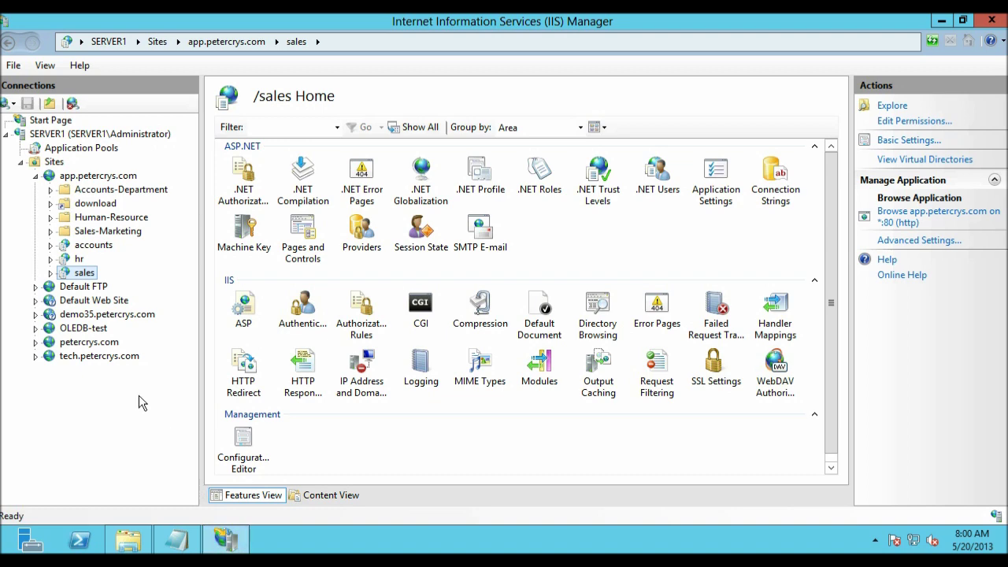
click(78, 260)
right_click(76, 265)
click(118, 268)
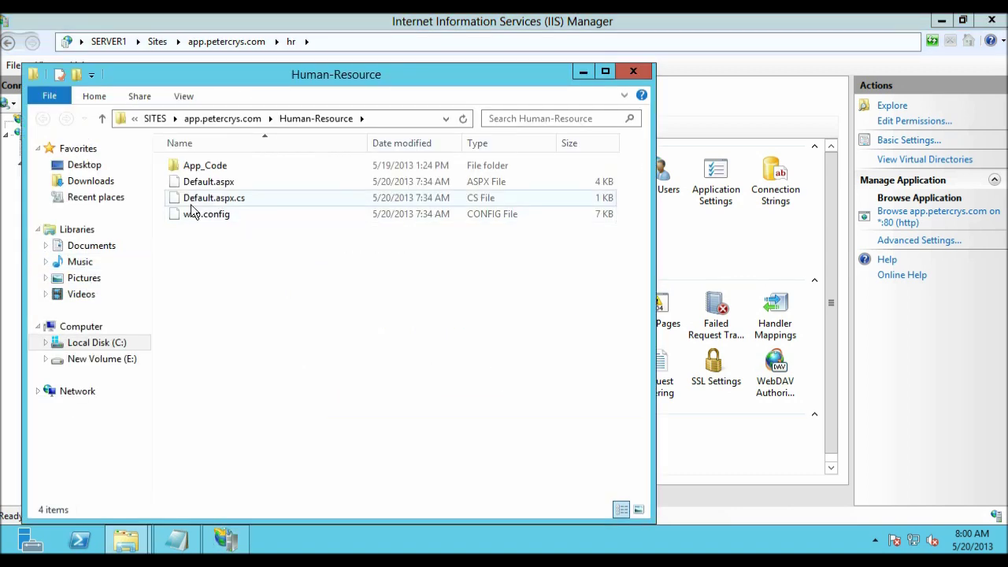
Step: Open web.config from the Human-Resource folder with Notepad
double_click(193, 216)
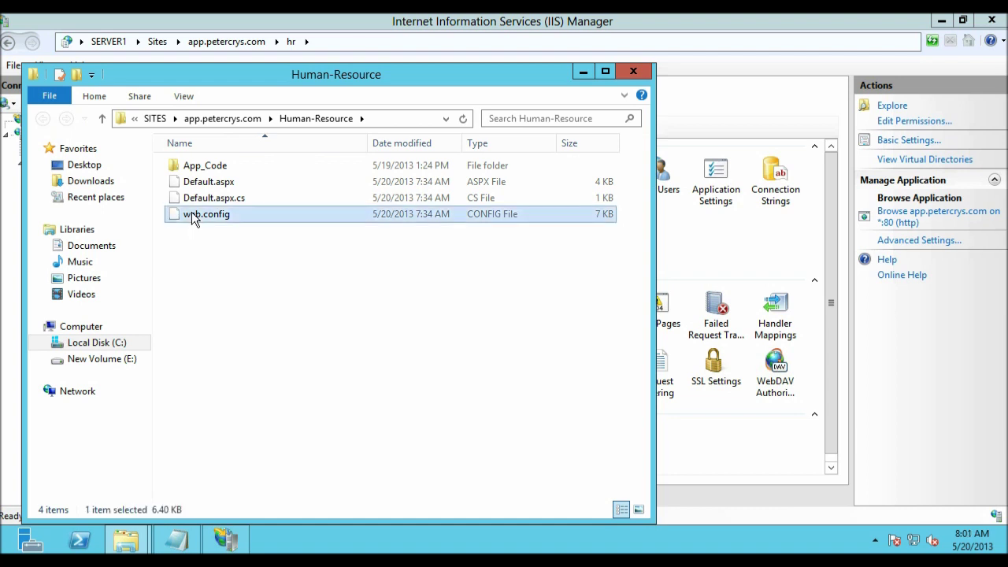
click(315, 267)
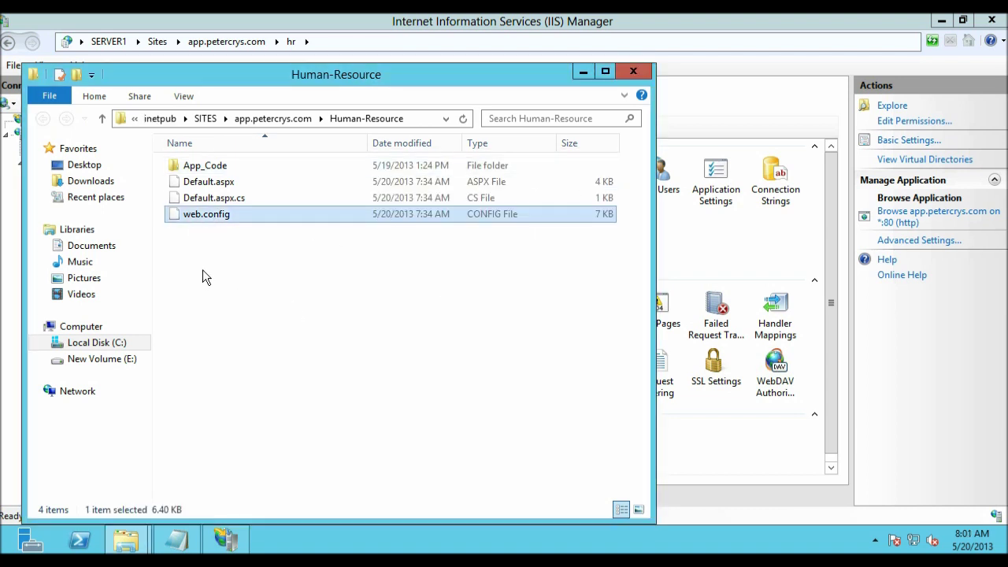
right_click(199, 218)
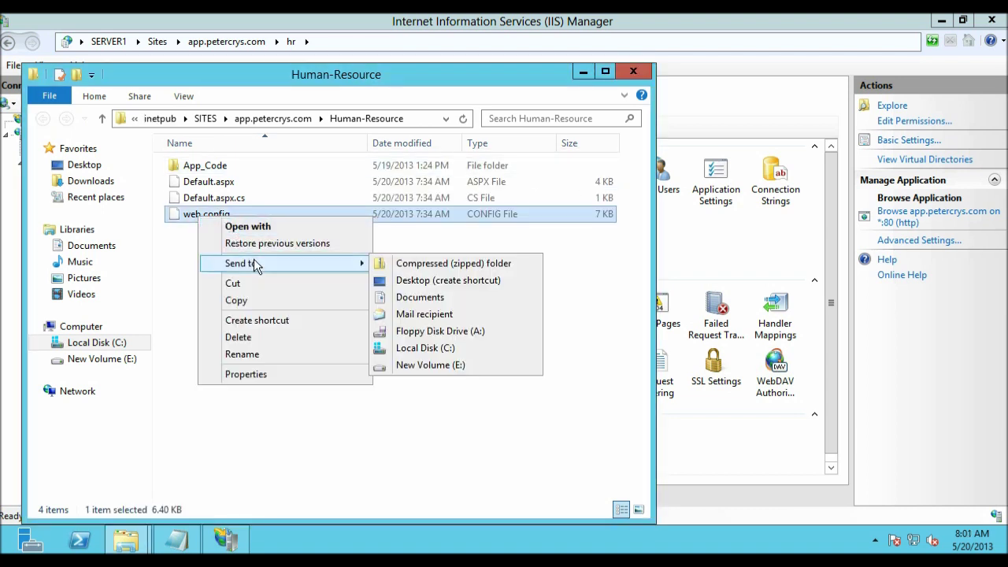
click(234, 226)
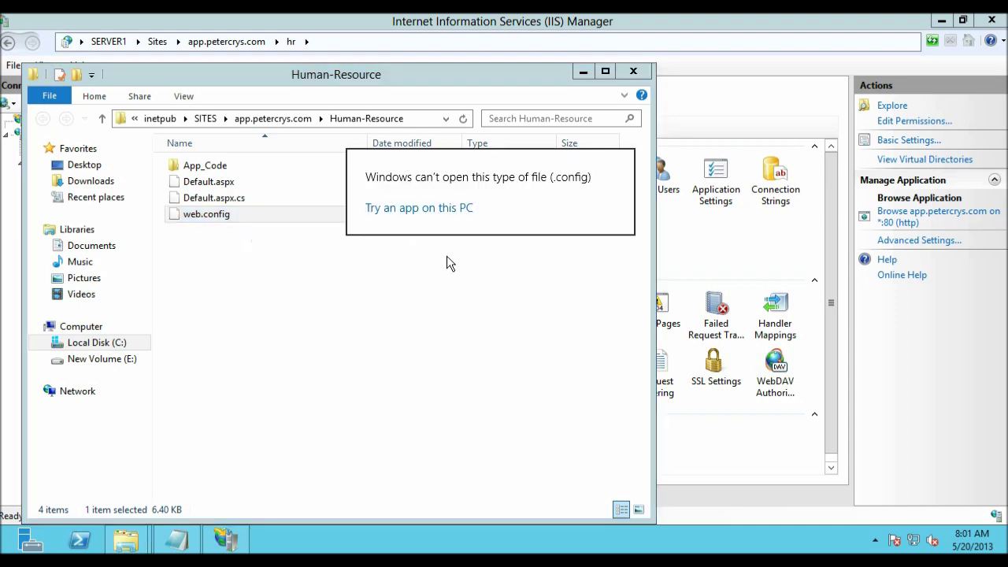
click(434, 211)
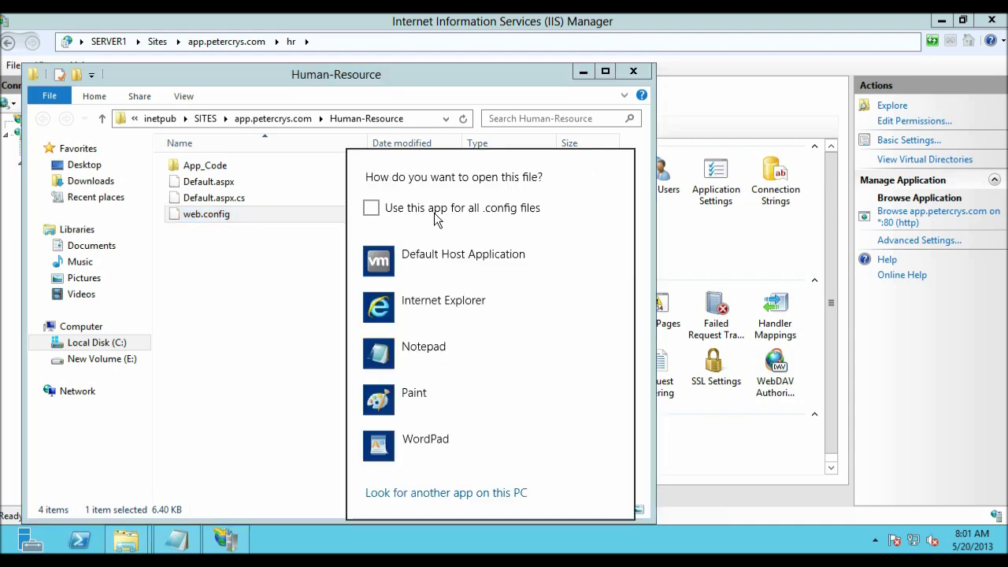
click(418, 349)
double_click(601, 58)
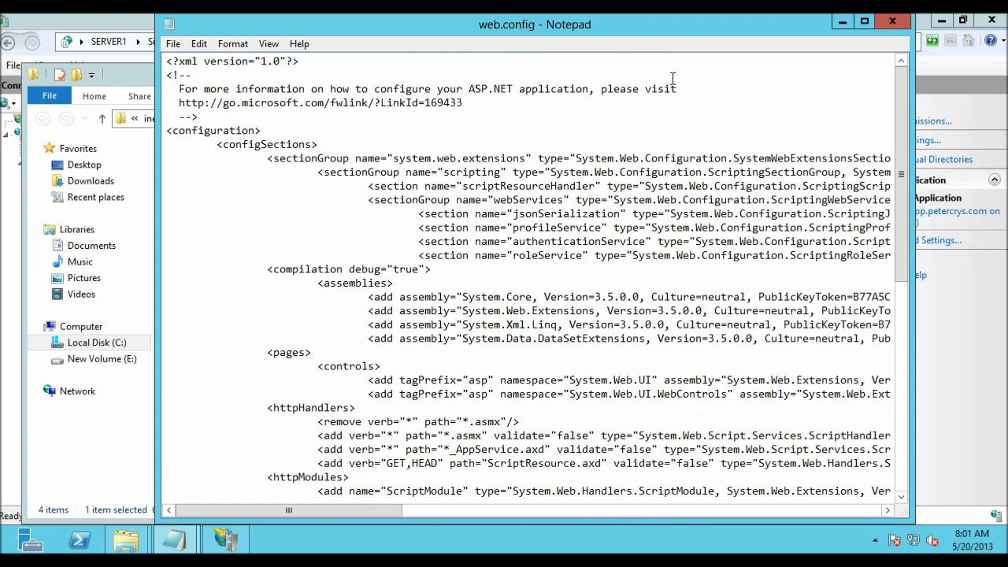
double_click(655, 31)
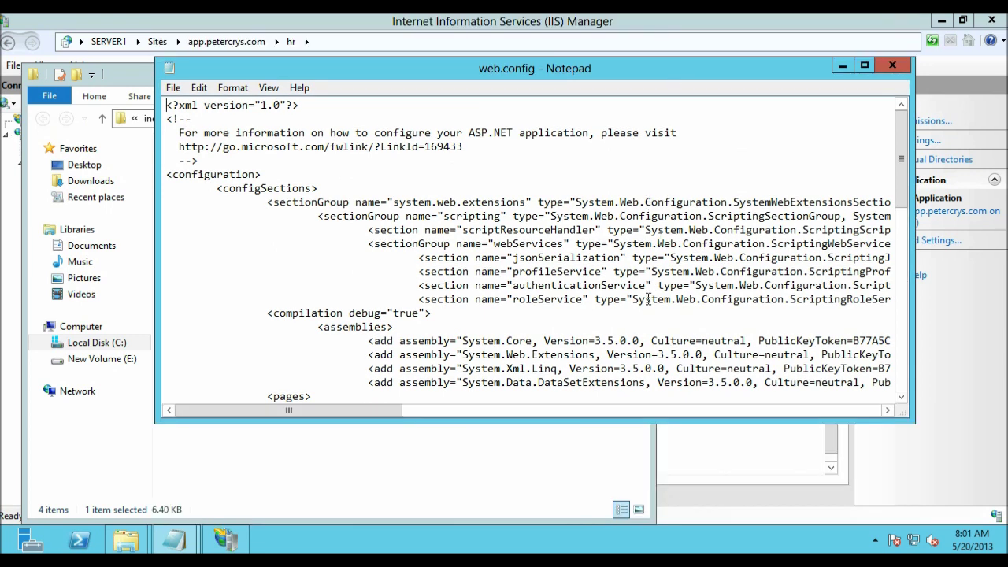
Step: Examine which version the System.Core assembly entry in web.config references, and close the file and the Human-Resource folder
drag(596, 341, 638, 341)
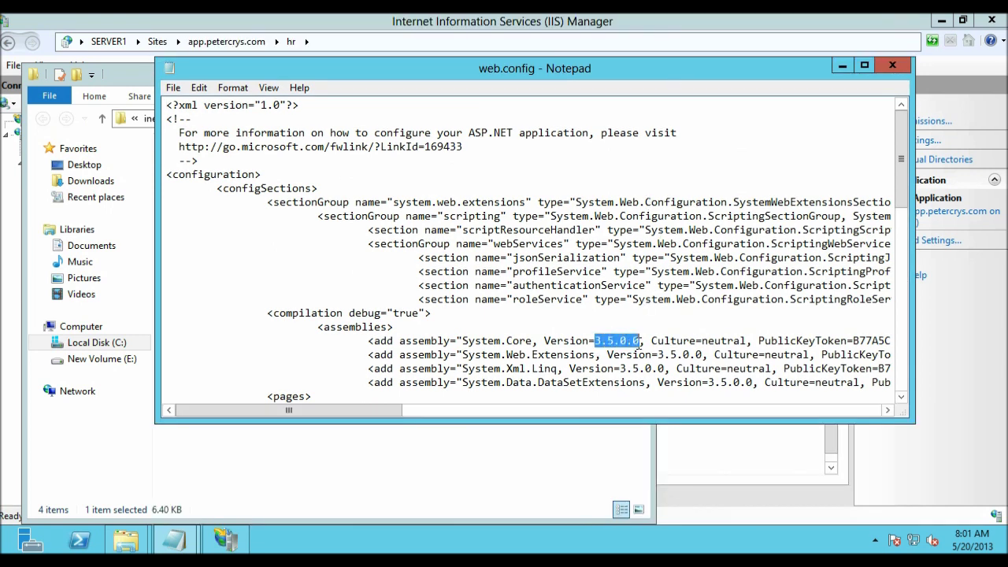
scroll(625, 346, down, 4)
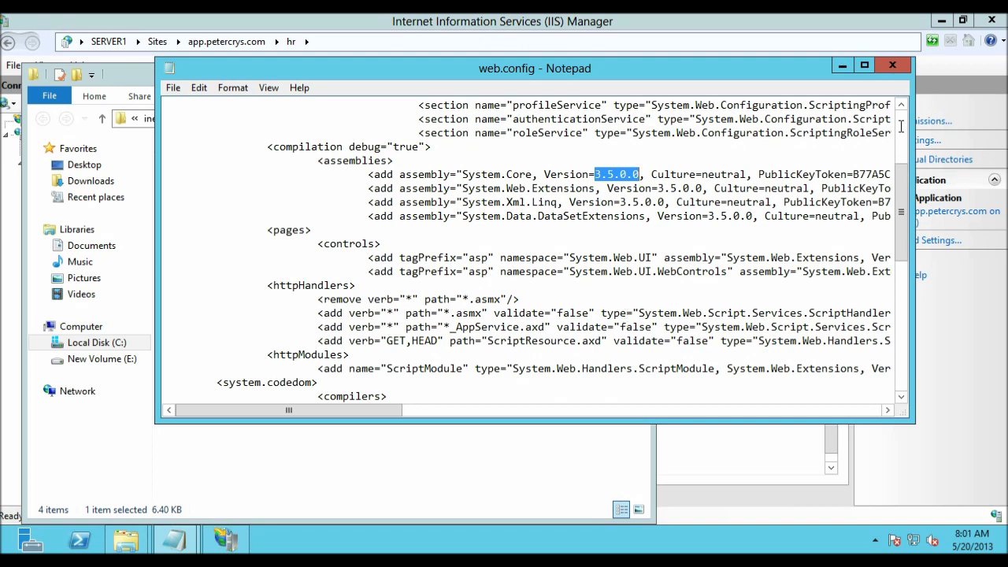
click(893, 65)
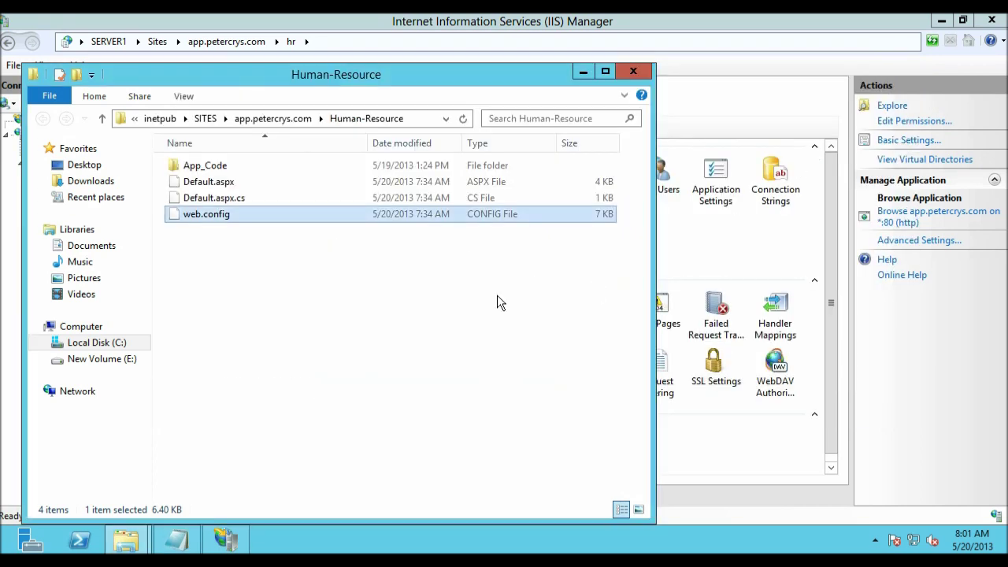
click(634, 72)
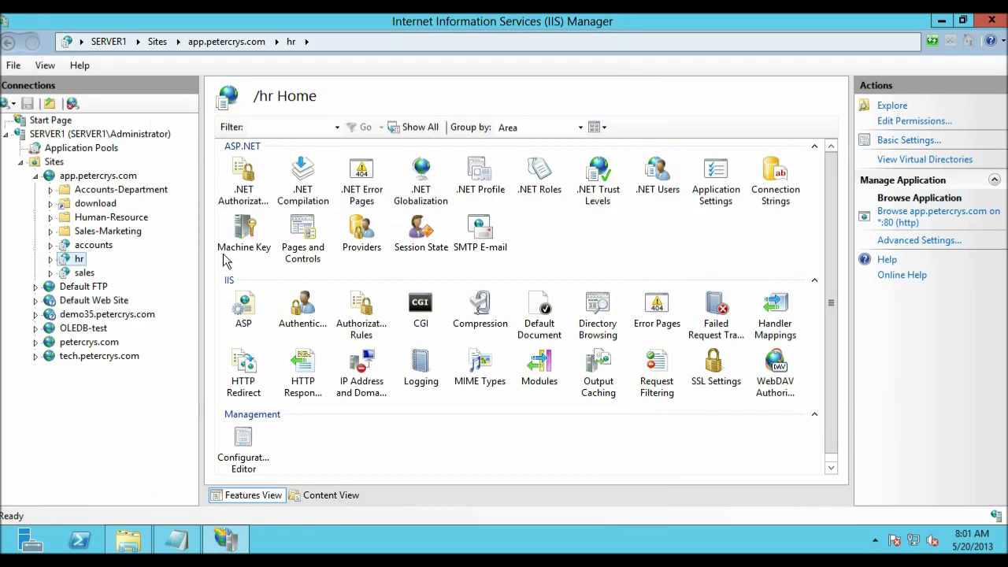
Step: Check which application pool is assigned in the hr application's advanced settings, and close them
click(914, 240)
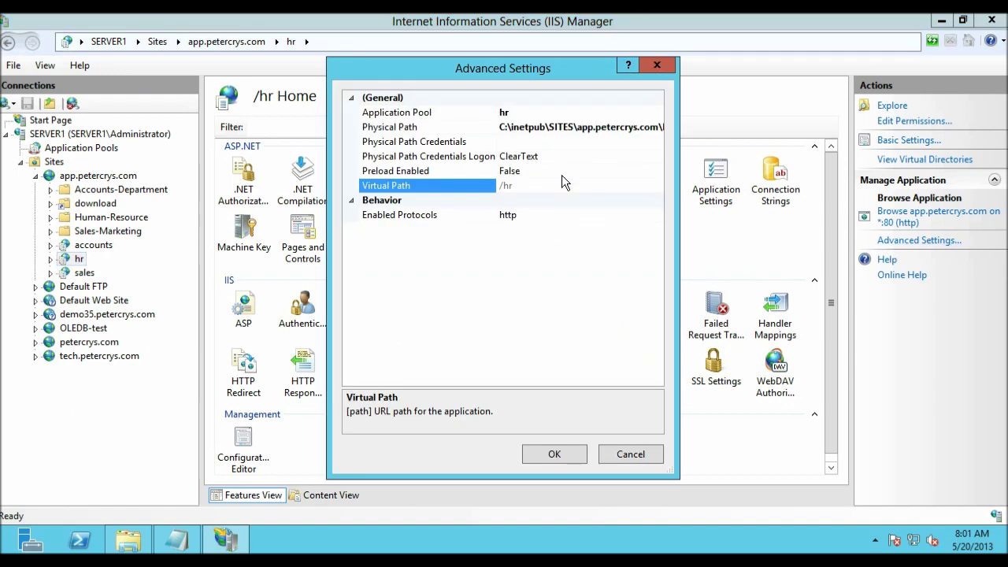
click(529, 114)
click(657, 66)
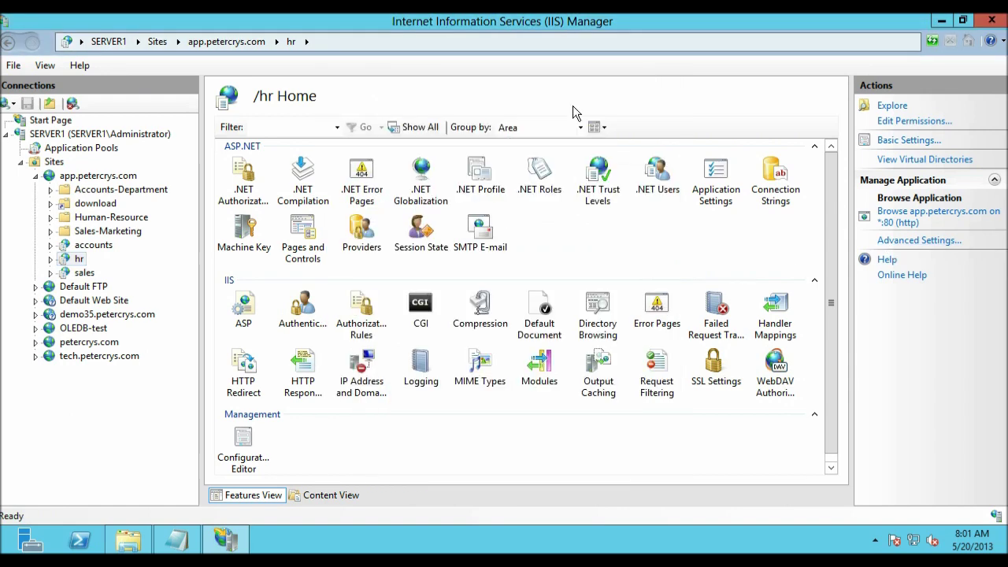
Step: Review the .NET Framework version choices in the basic settings of the hr application pool and cancel without saving
click(78, 150)
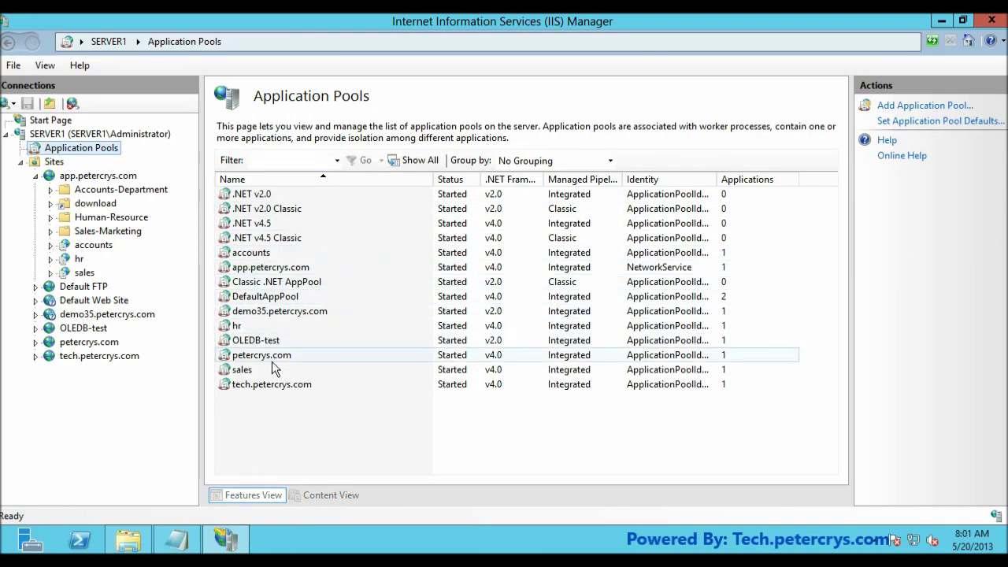
click(240, 326)
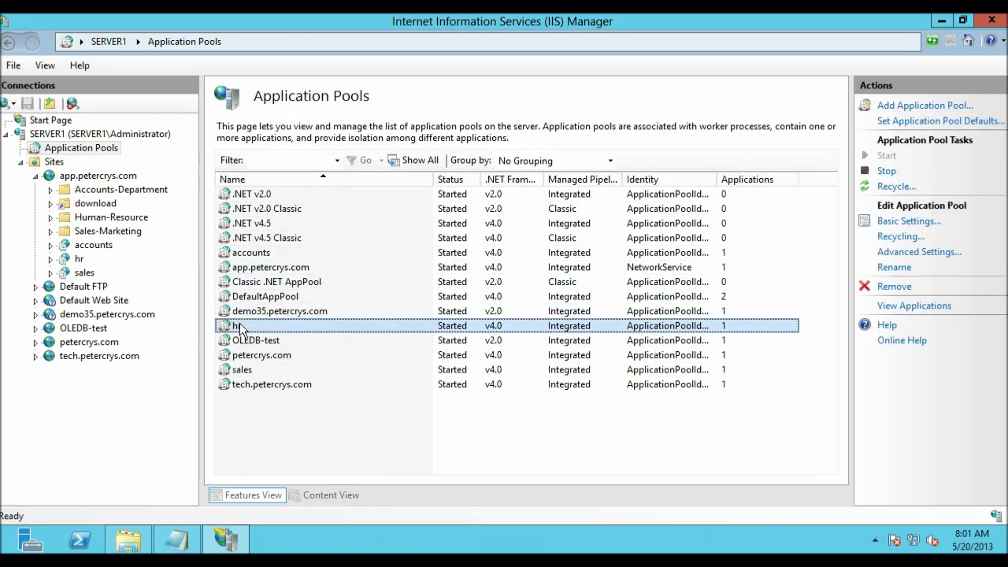
double_click(498, 332)
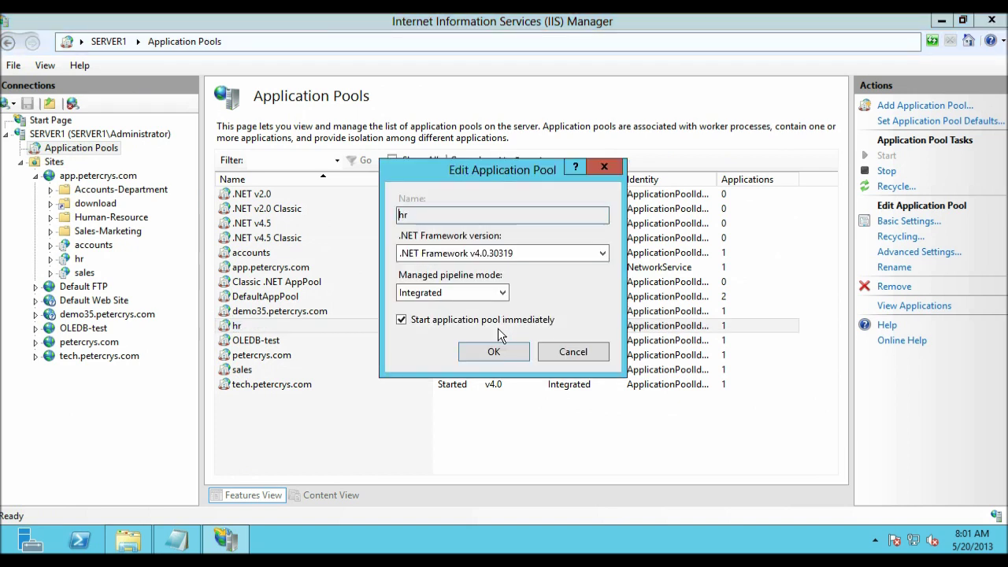
click(565, 256)
click(565, 254)
click(563, 255)
click(546, 277)
click(571, 352)
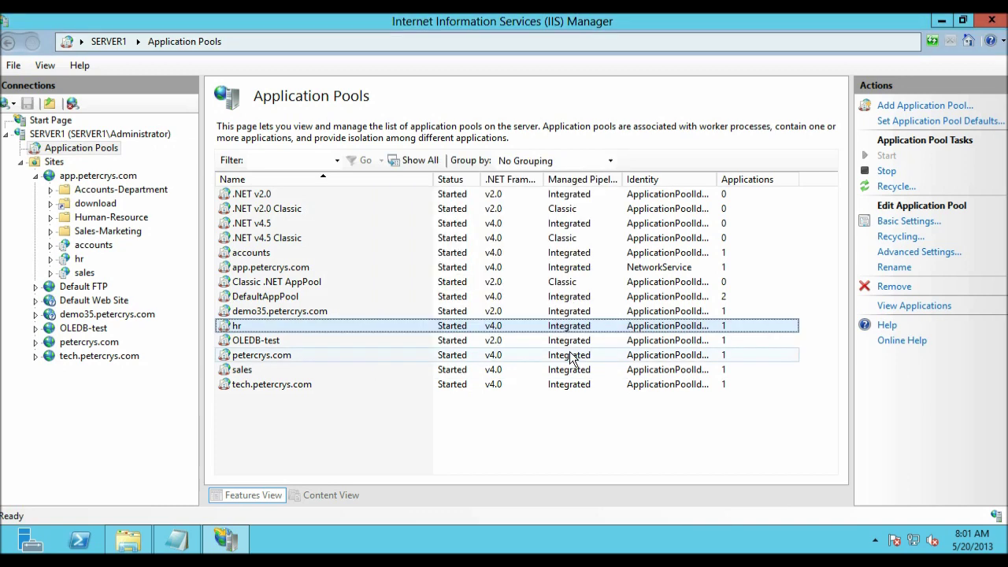
Step: Set the .NET Framework Version of the hr application pool to v2.0 in its advanced settings
click(922, 254)
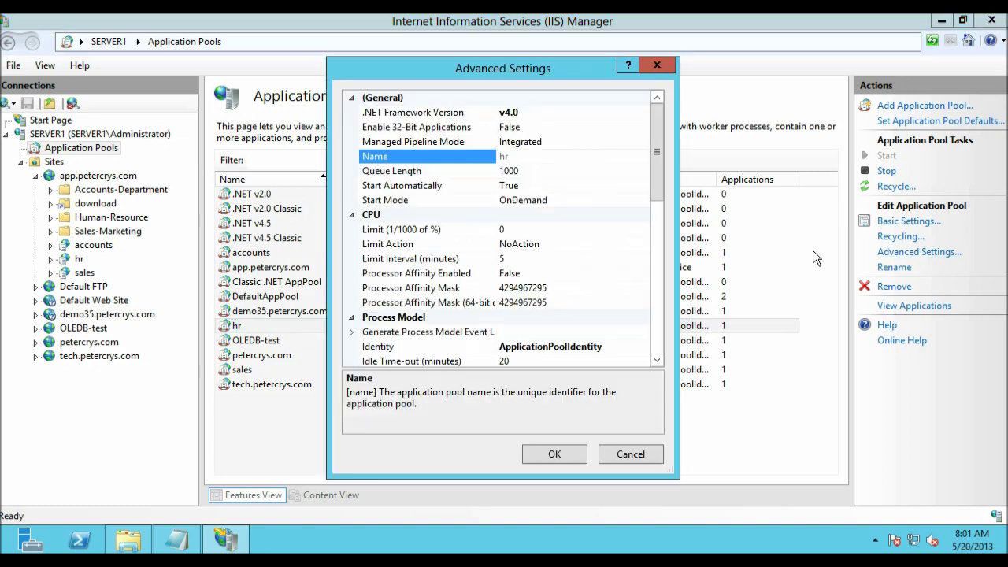
click(560, 110)
click(643, 114)
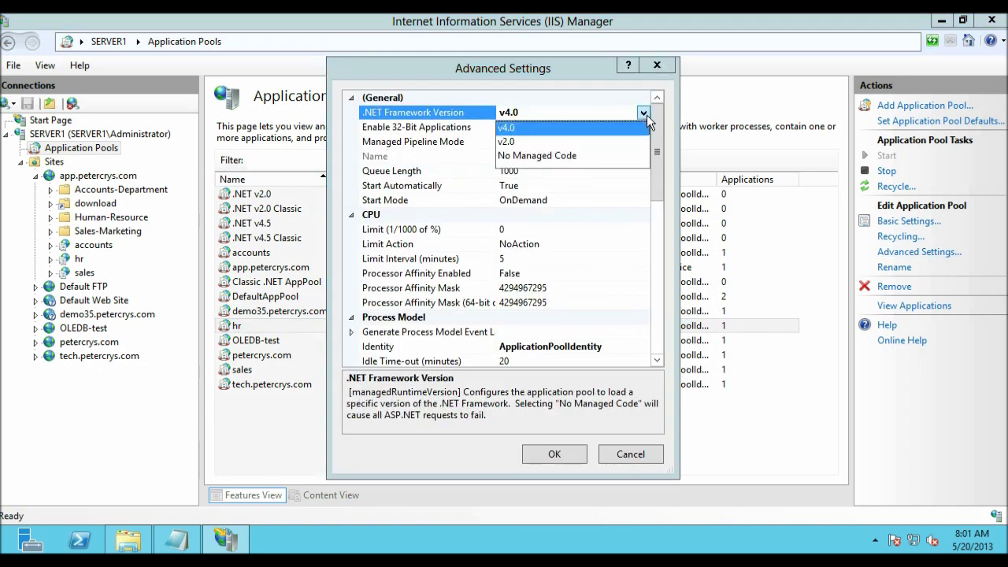
click(593, 141)
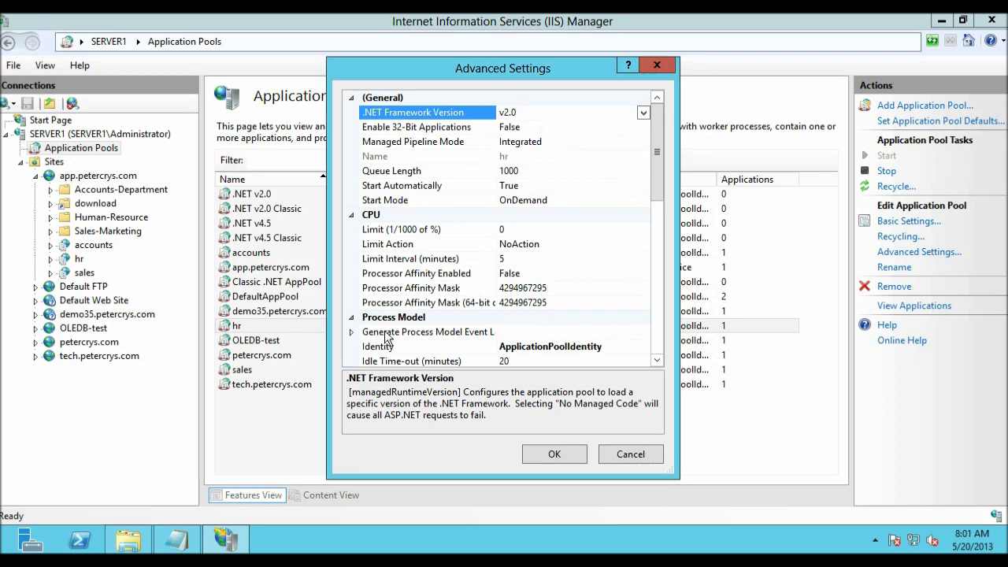
click(544, 457)
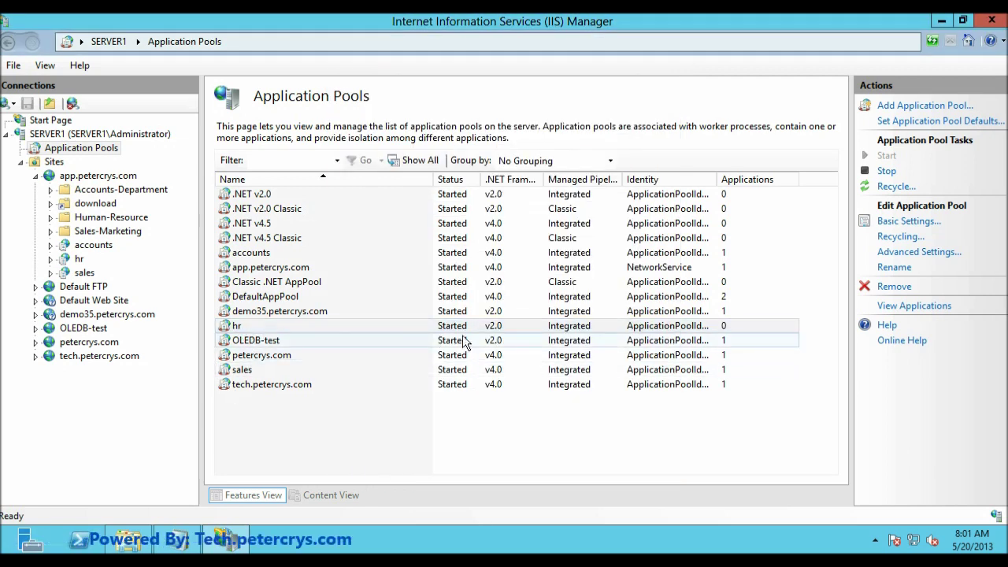
Step: View the recycling conditions of the hr application pool and cancel without changes
click(492, 327)
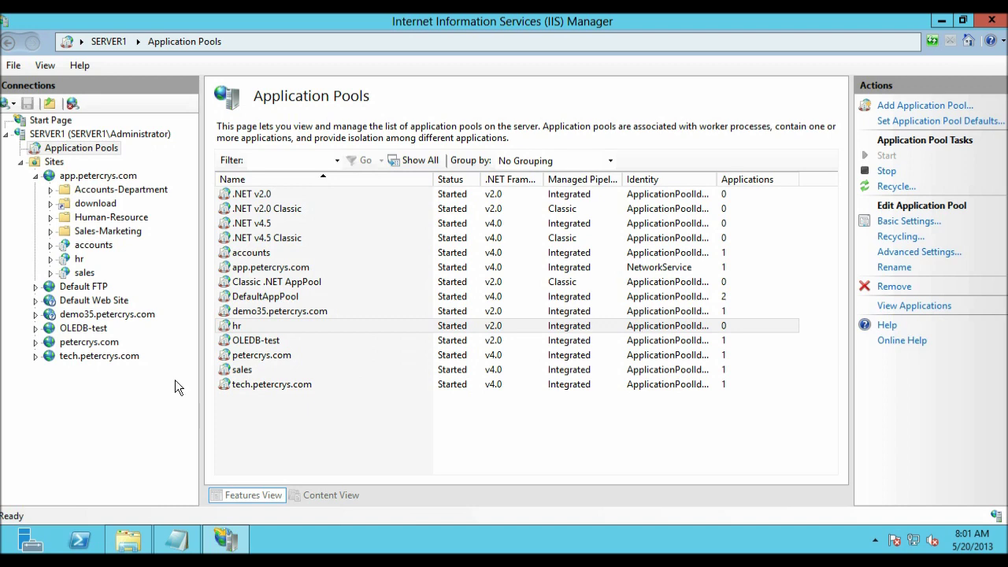
click(908, 238)
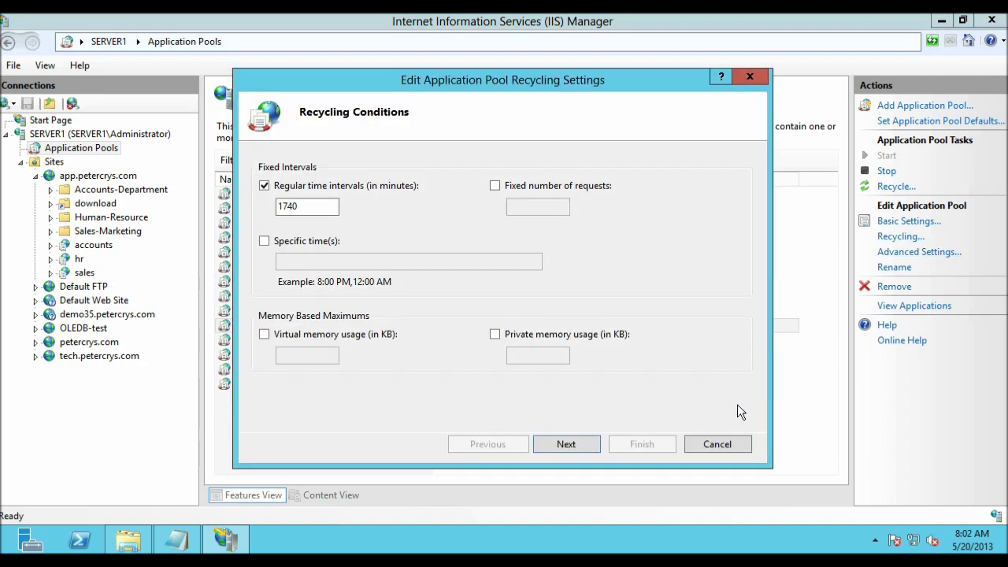
click(727, 445)
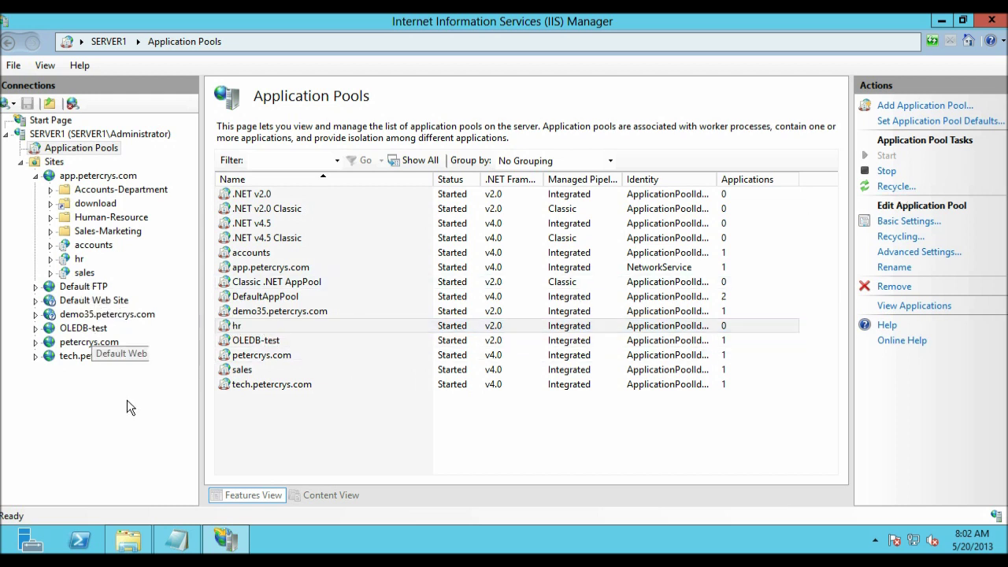
mouse_move(196, 538)
key(super)
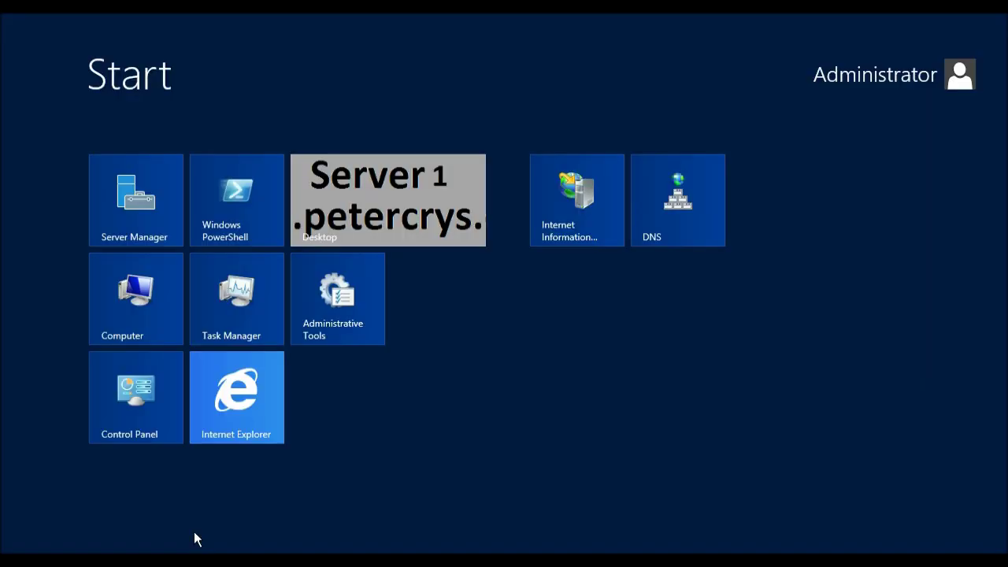
click(278, 399)
click(377, 48)
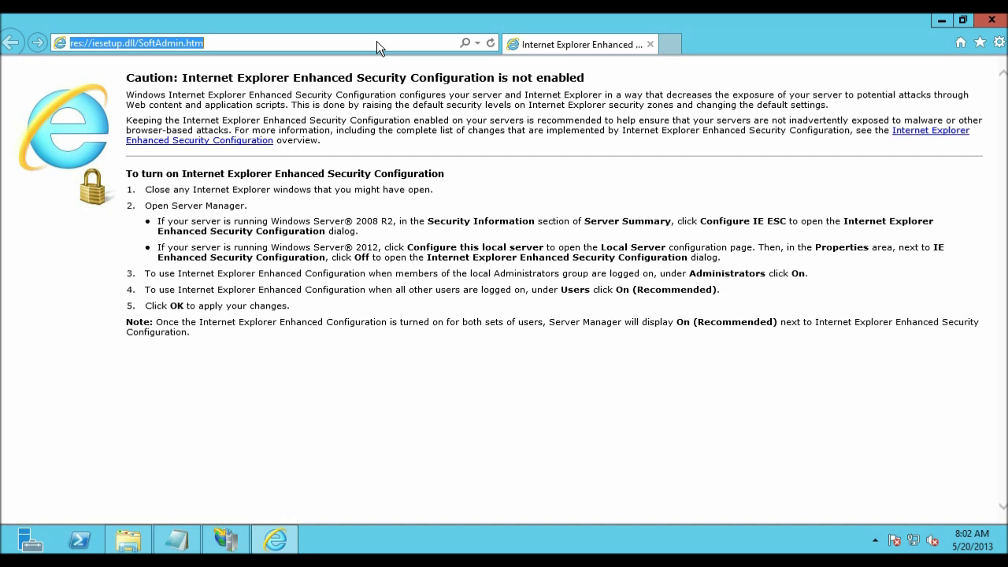
text(http://app.petercrys.com/hr)
key(Return)
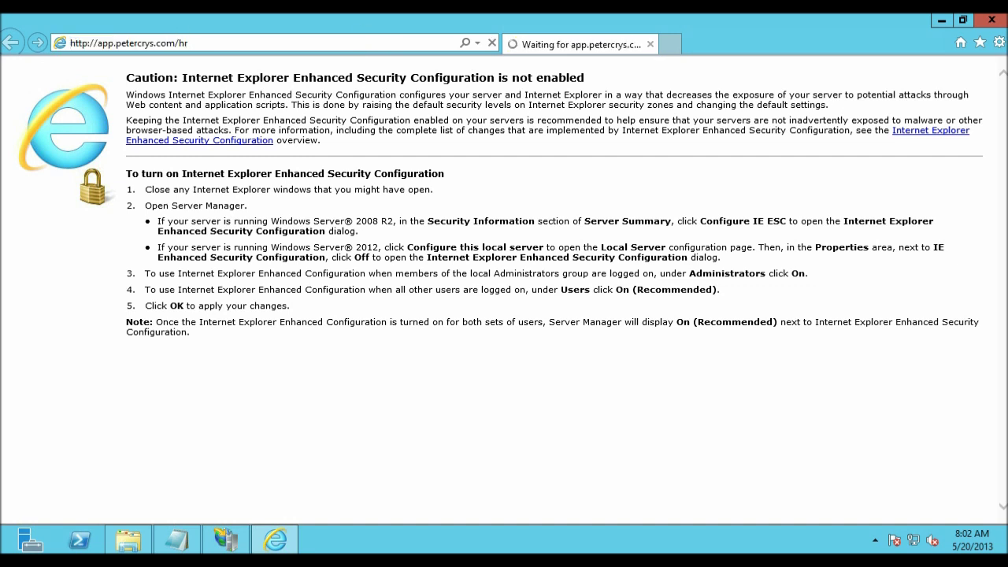
Step: Check the Human Resource page's heading, date and IP address text by highlighting them, and close Internet Explorer
drag(352, 76, 725, 126)
click(660, 147)
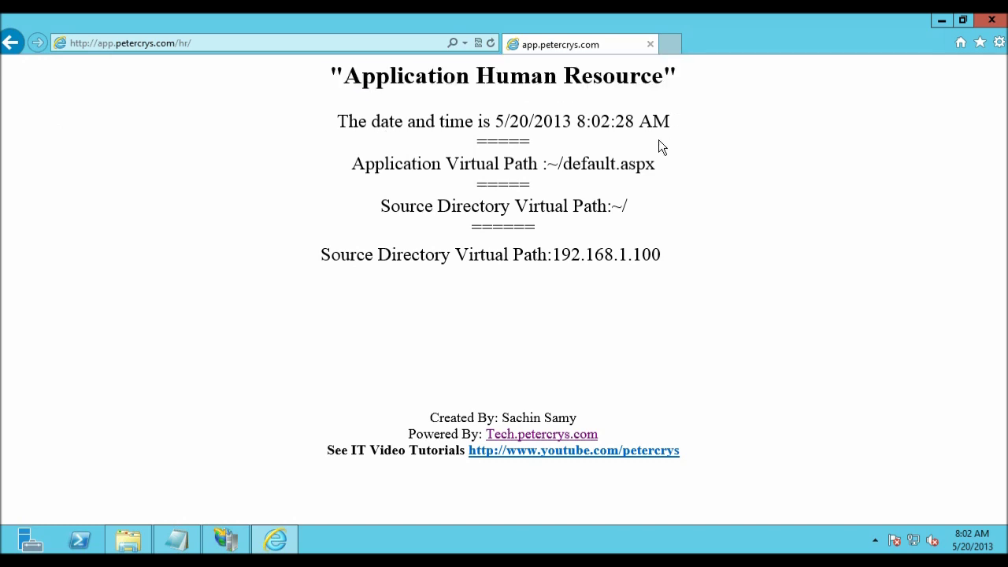
drag(555, 254, 677, 279)
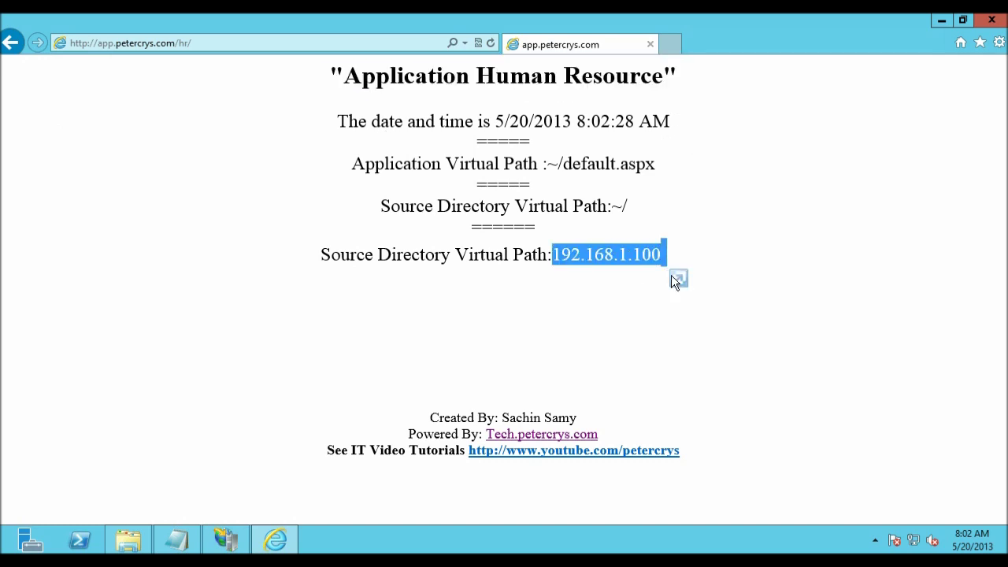
click(758, 172)
click(992, 19)
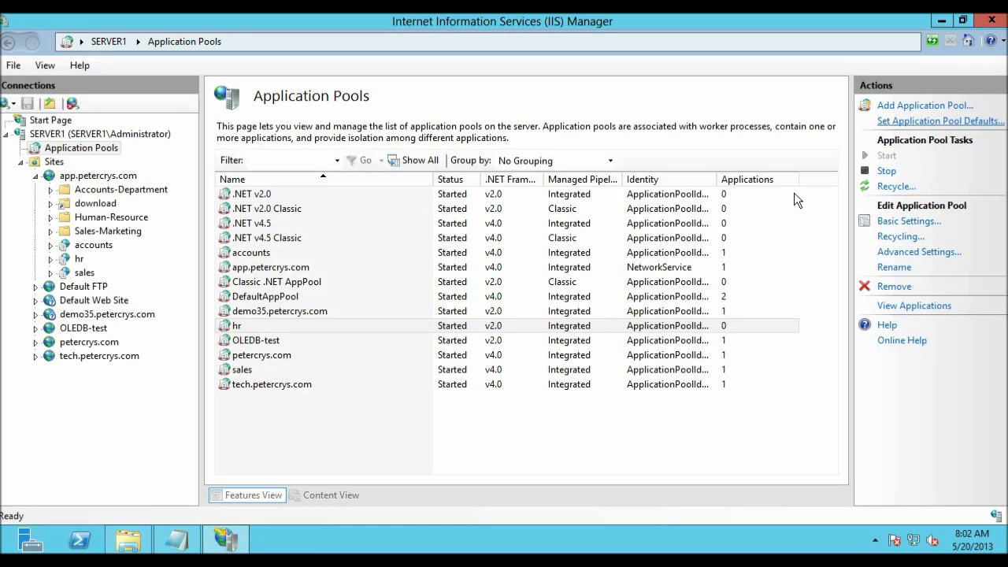
Step: Switch to Read Me Info.txt in Notepad and highlight the fifth task about testing the applications from the client system
click(171, 542)
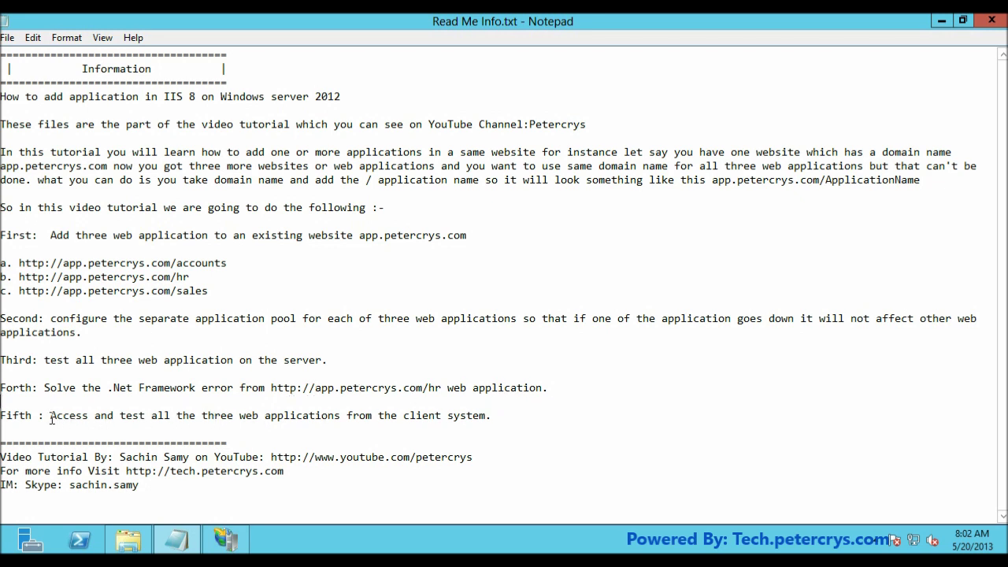
drag(50, 417, 498, 426)
click(533, 418)
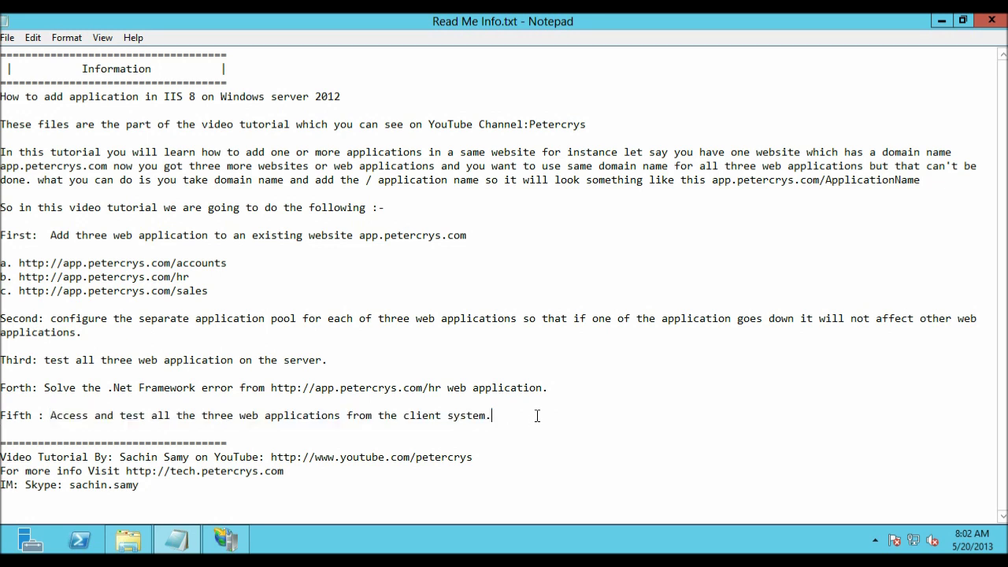
Step: Minimize Notepad, select the app.petercrys.com site in IIS Manager, and minimize the IIS Manager and File Explorer windows to clear the server desktop
click(941, 21)
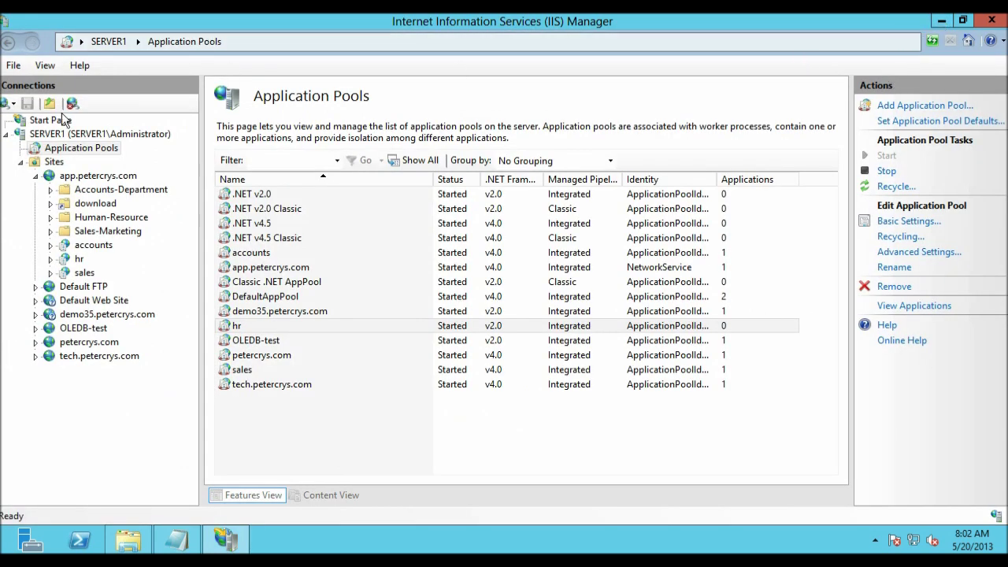
click(89, 176)
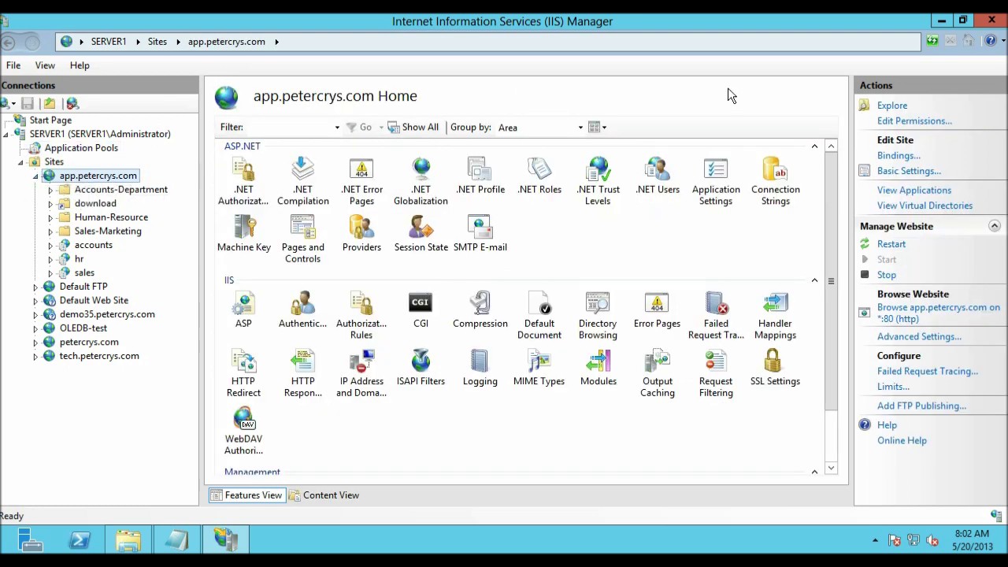
click(943, 21)
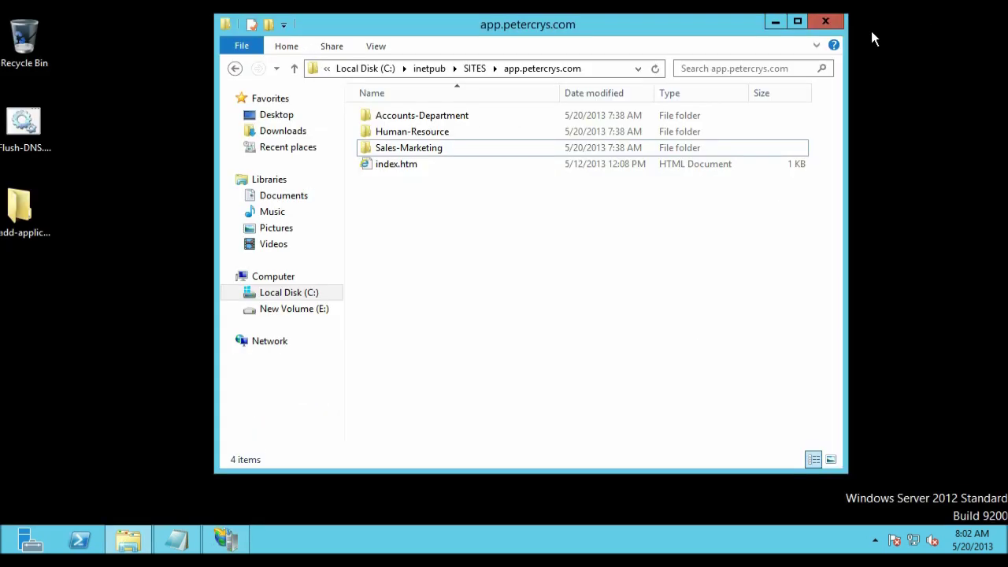
click(774, 22)
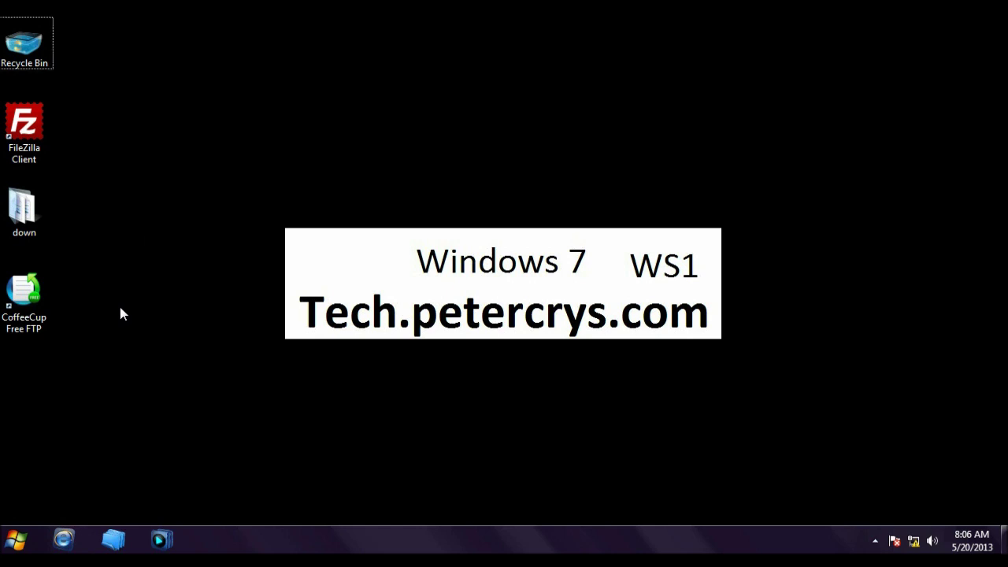
Step: On the Windows 7 client, run ping app.petercrys.com -t to test connectivity to the server, and close the ping window
key(super+r)
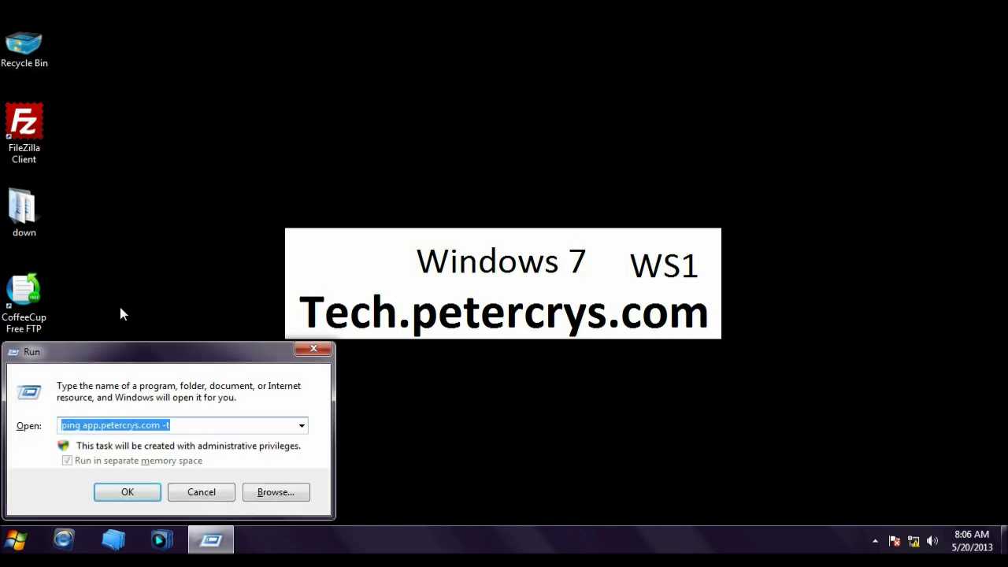
key(End)
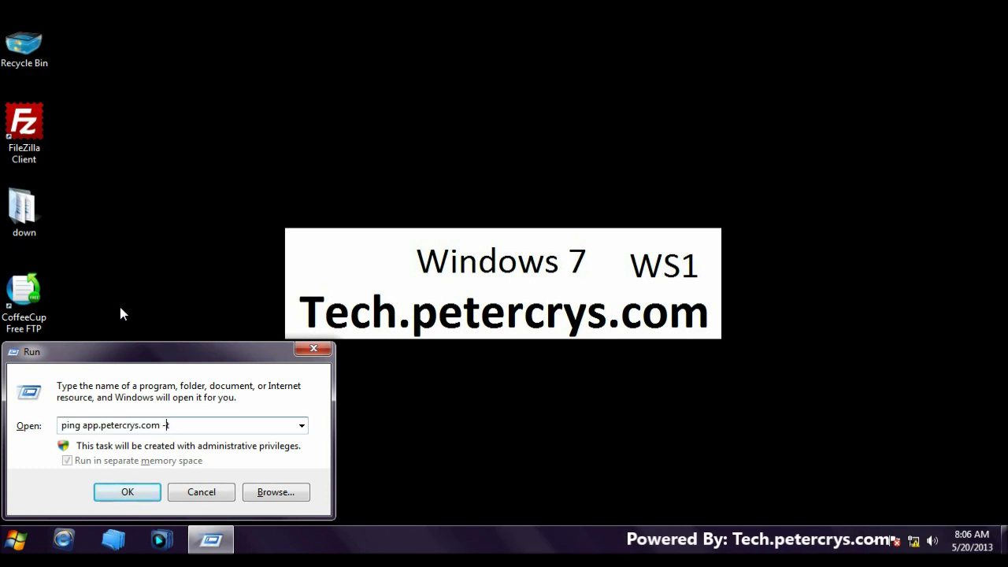
key(Left)
key(Left)
key(Left)
key(Left)
key(Left)
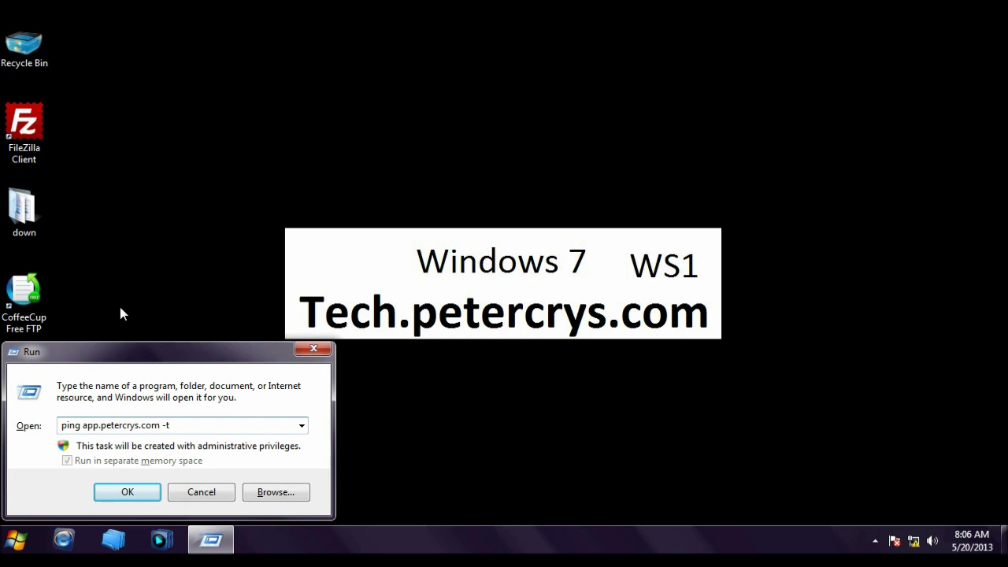
key(Return)
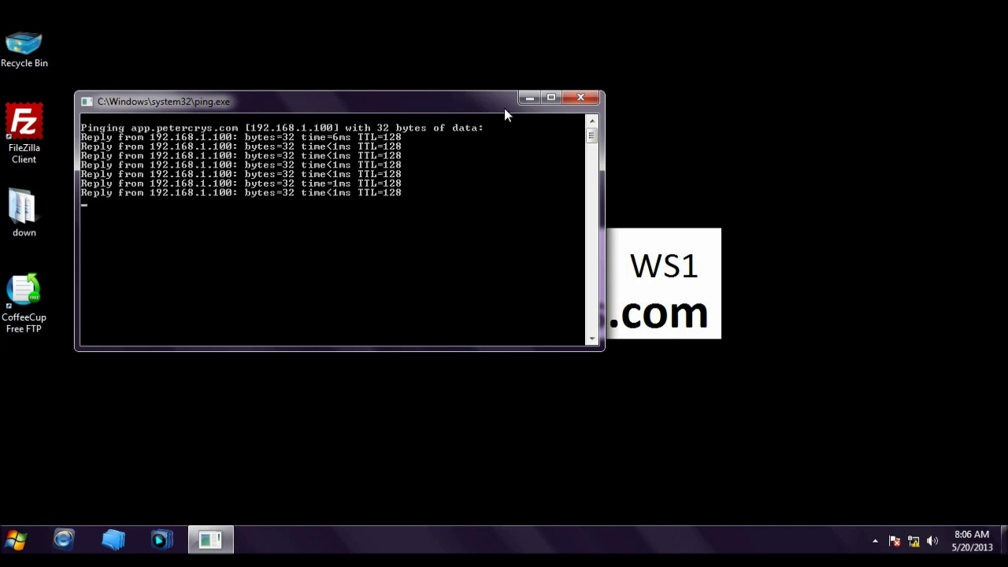
click(579, 98)
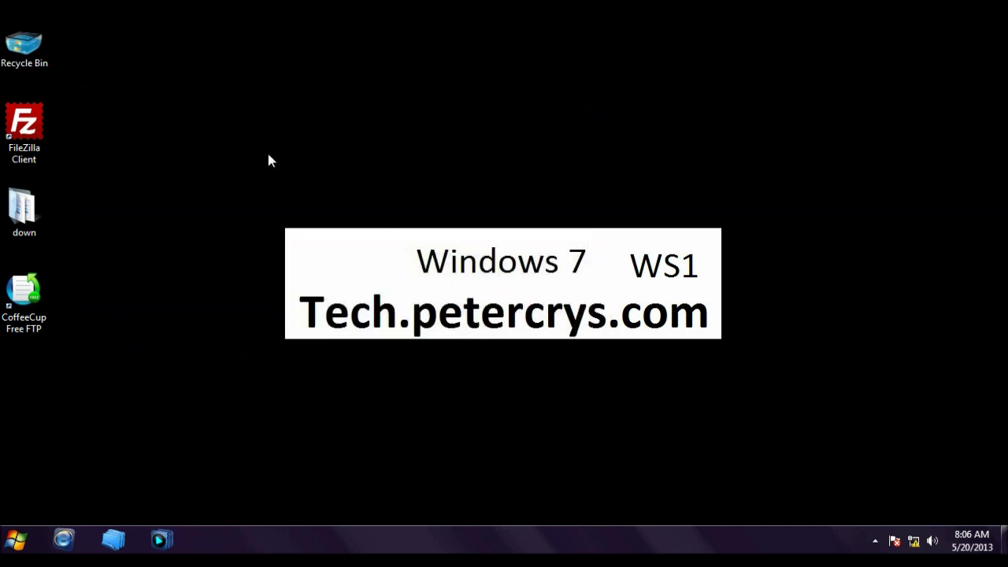
Step: Launch Internet Explorer on the client and load app.petercrys.com
click(65, 539)
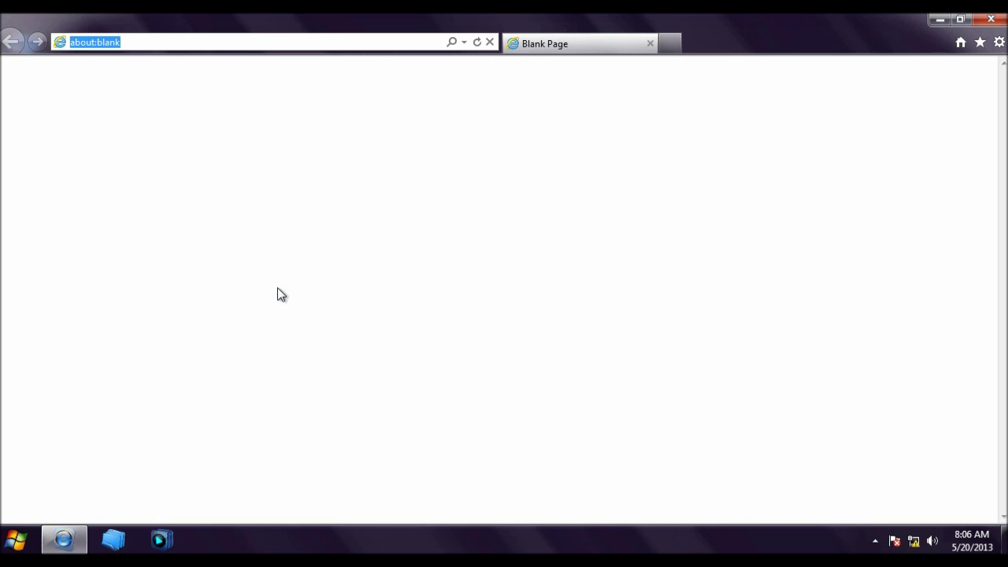
text(app.petercrys.com)
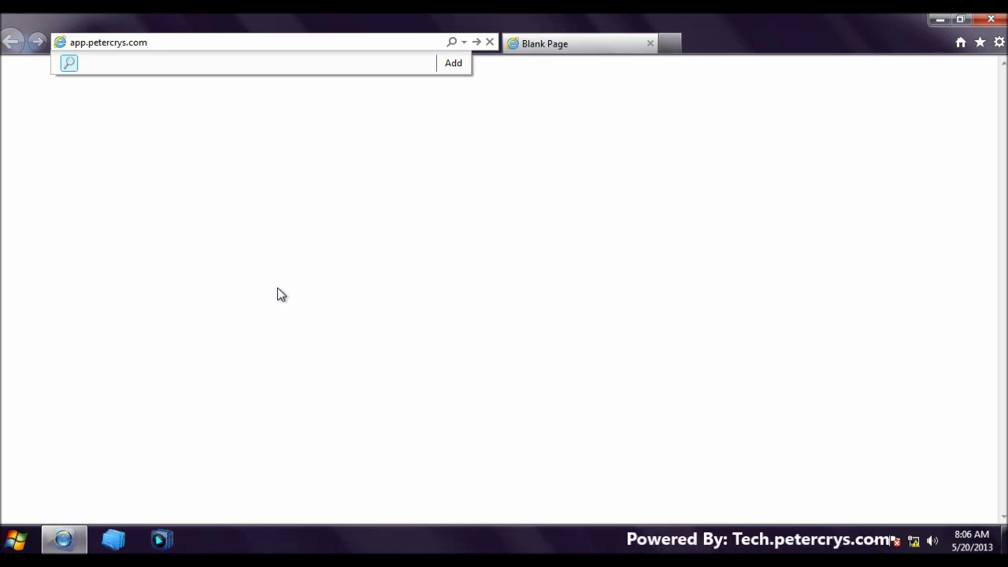
key(Return)
Step: Check the demo site's home page by highlighting its heading lines and the APP.PETERCRYS.COM text
drag(8, 78, 641, 118)
click(603, 128)
drag(419, 84, 777, 87)
click(671, 147)
click(341, 42)
click(341, 42)
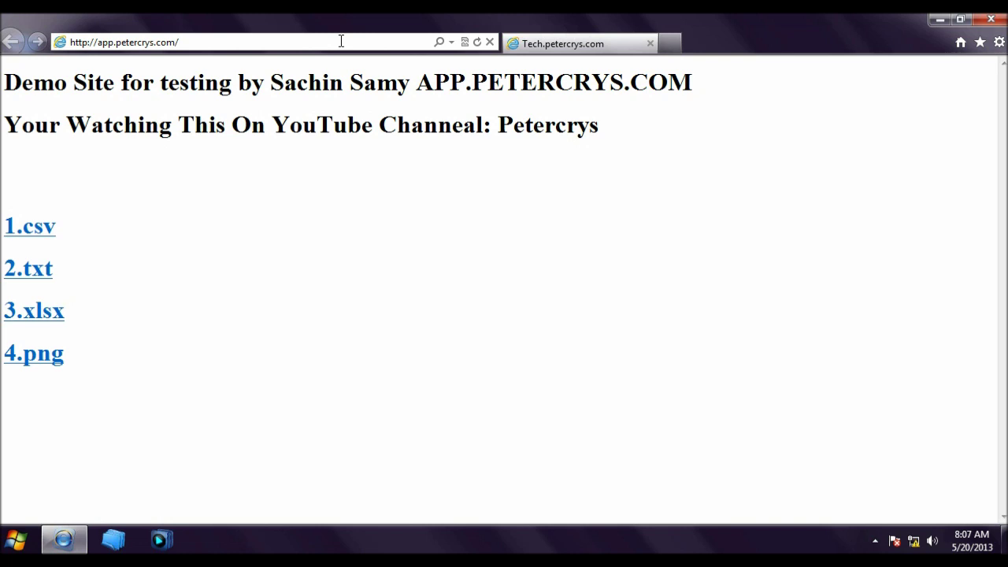
text(accounts)
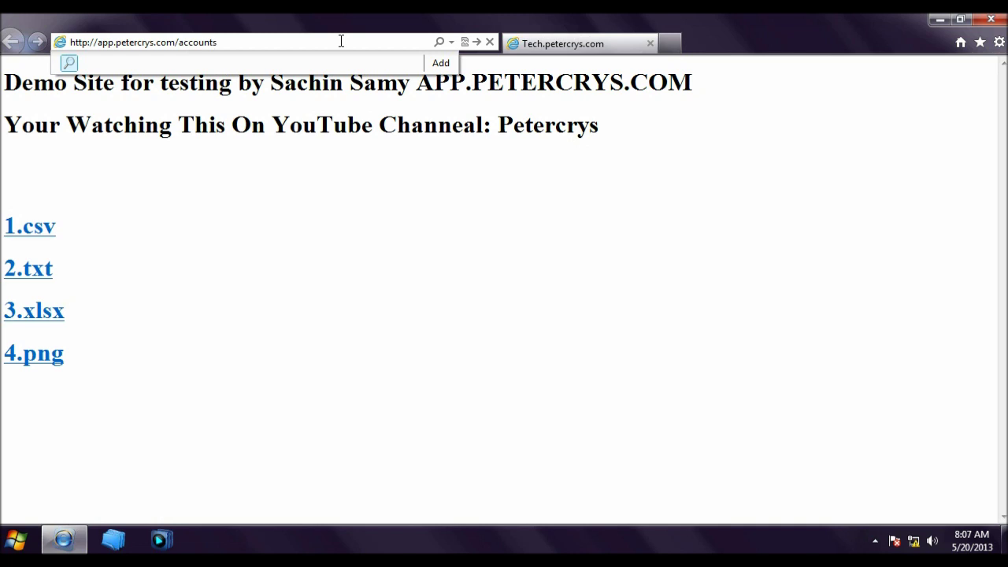
key(Return)
Step: Check the Accounts Department page by highlighting its full text and the IP address
drag(323, 76, 722, 279)
click(721, 279)
drag(555, 256, 661, 260)
click(669, 302)
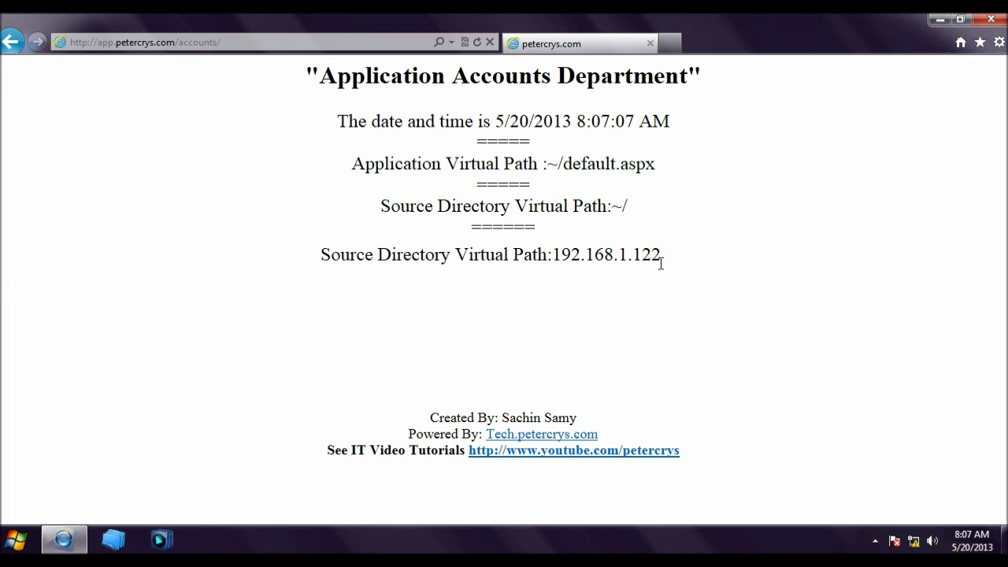
Step: Replace the accounts part of the web address with hr/ and load the hr application
click(358, 43)
click(371, 42)
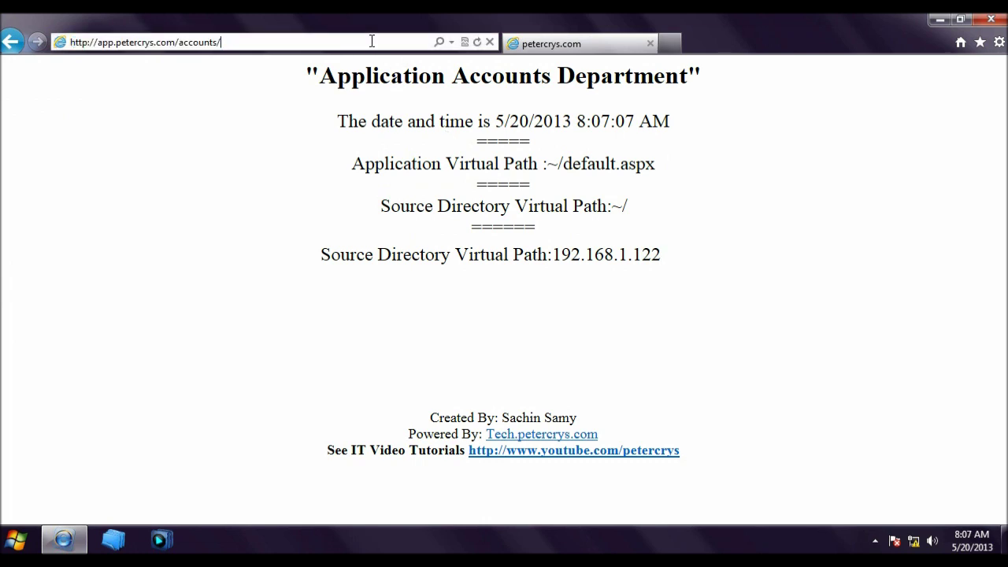
key(BackSpace)
key(BackSpace)
key(BackSpace)
key(BackSpace)
key(BackSpace)
key(BackSpace)
key(BackSpace)
key(BackSpace)
key(BackSpace)
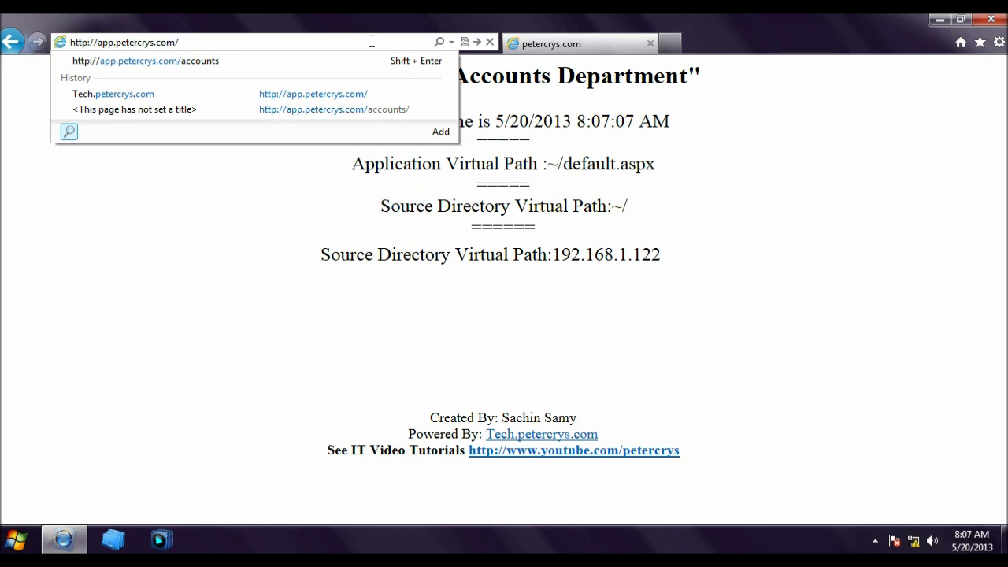
text(hr/)
key(Return)
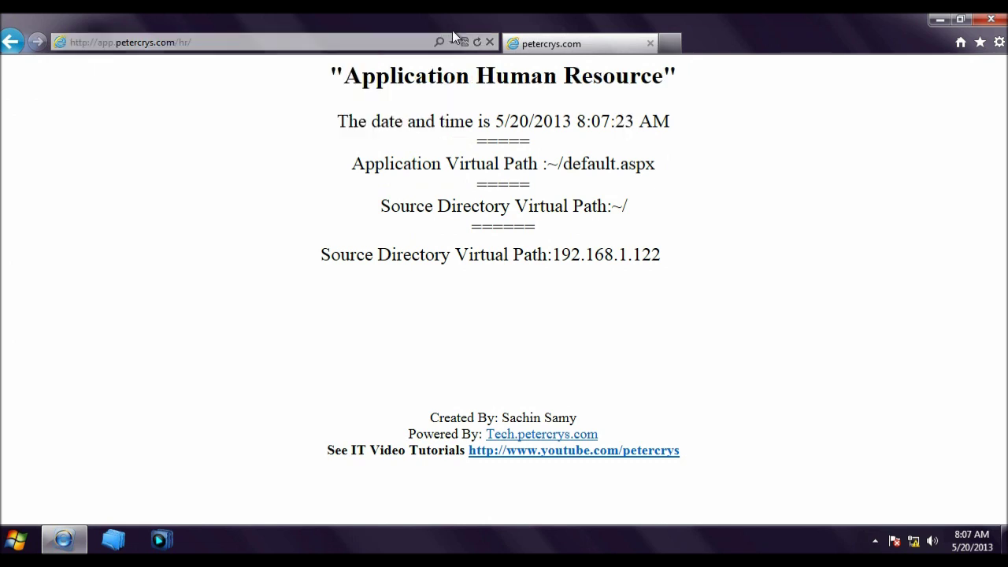
Step: Check the hr page by highlighting Human Resource in its heading and the IP address
drag(478, 75, 665, 79)
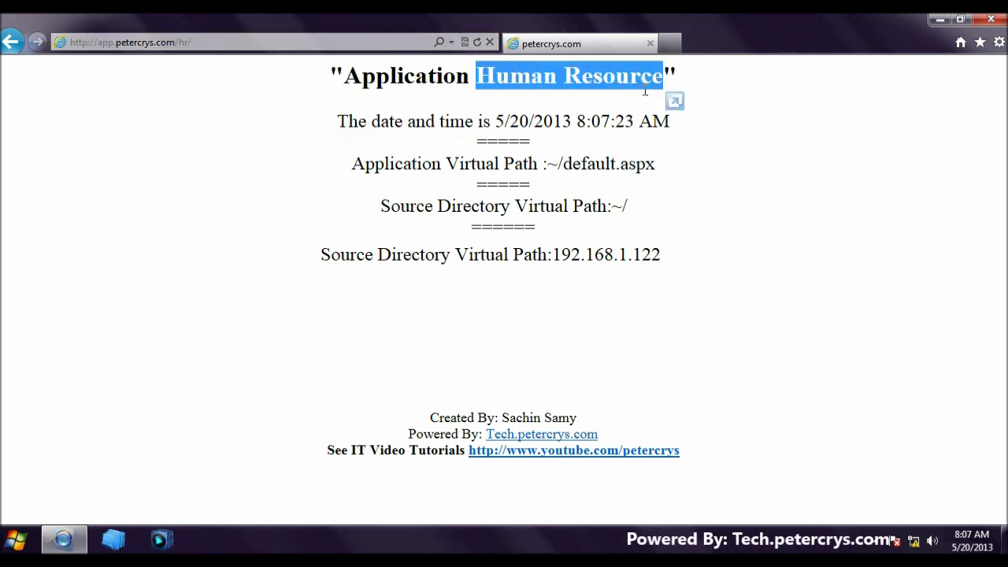
click(493, 128)
drag(552, 253, 669, 251)
click(277, 60)
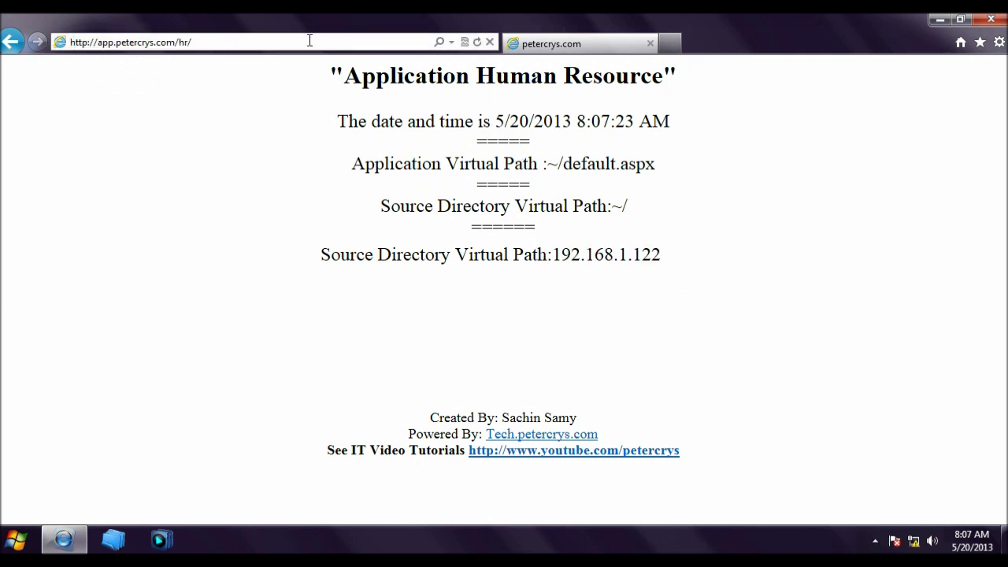
click(310, 40)
key(BackSpace)
key(BackSpace)
key(BackSpace)
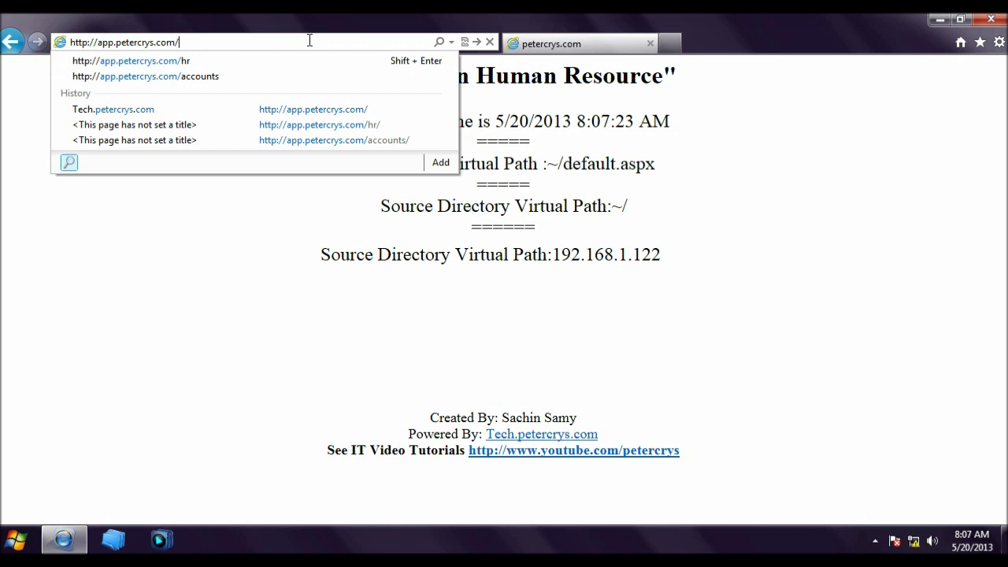
text(sal)
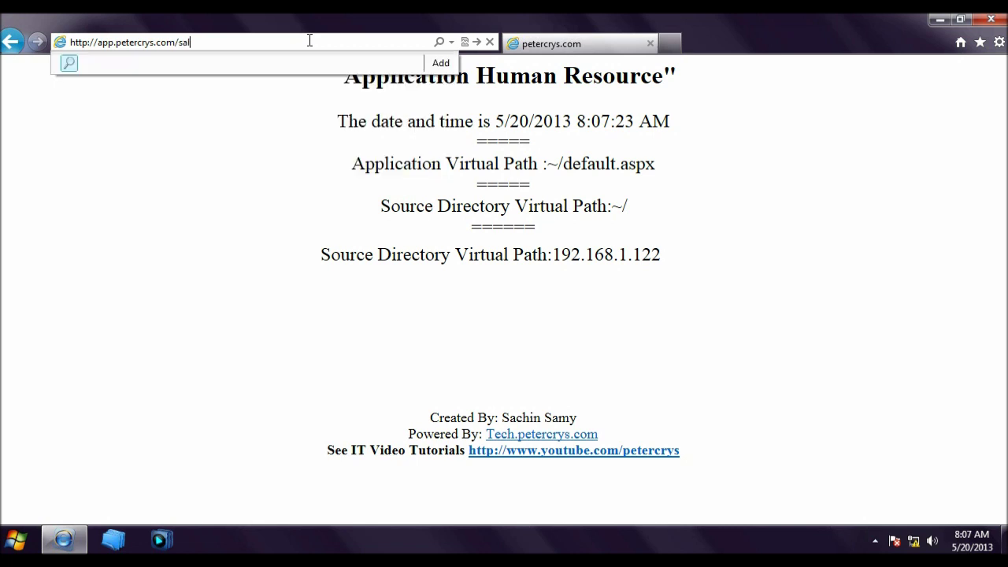
text(es)
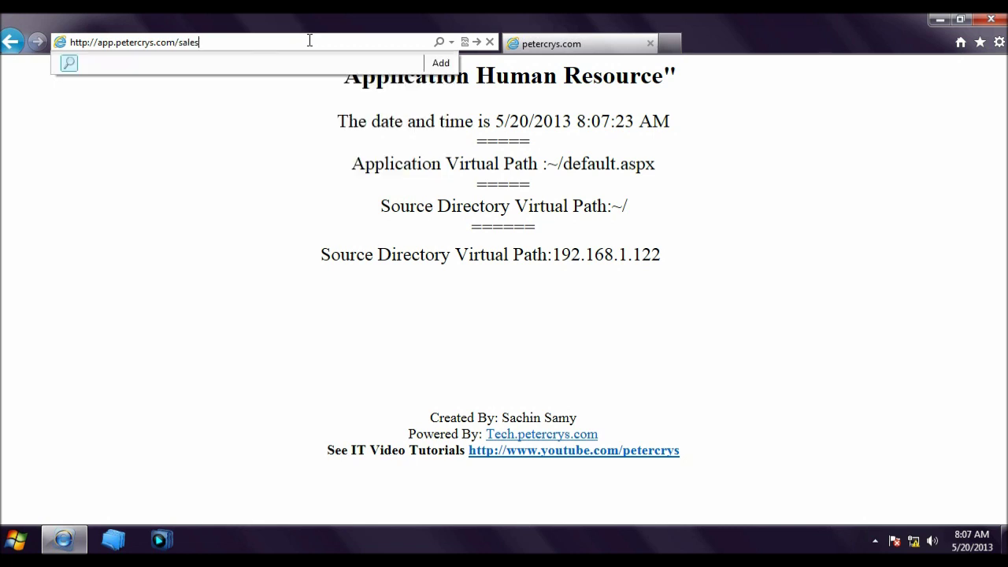